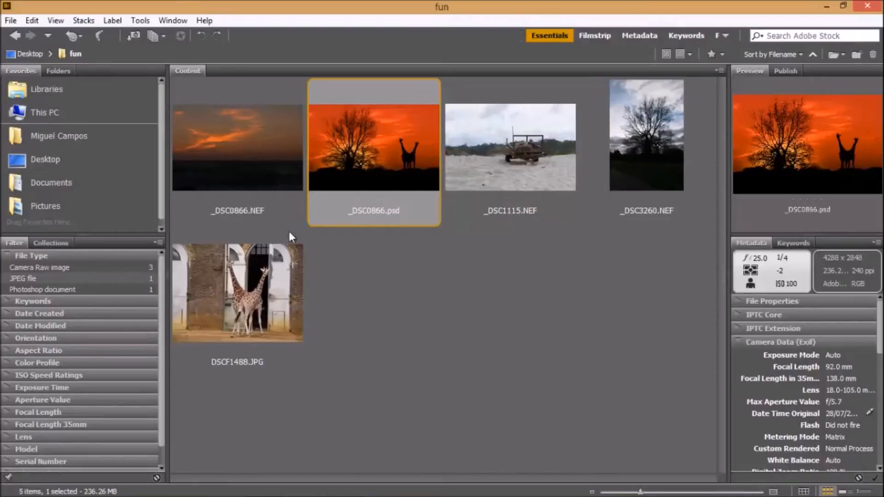
Preview the raw photos _DSC0866.NEF, _DSC1115.NEF and _DSC3260.NEF at full-screen size
{"action": "left_click", "coordinate": [258, 150]}
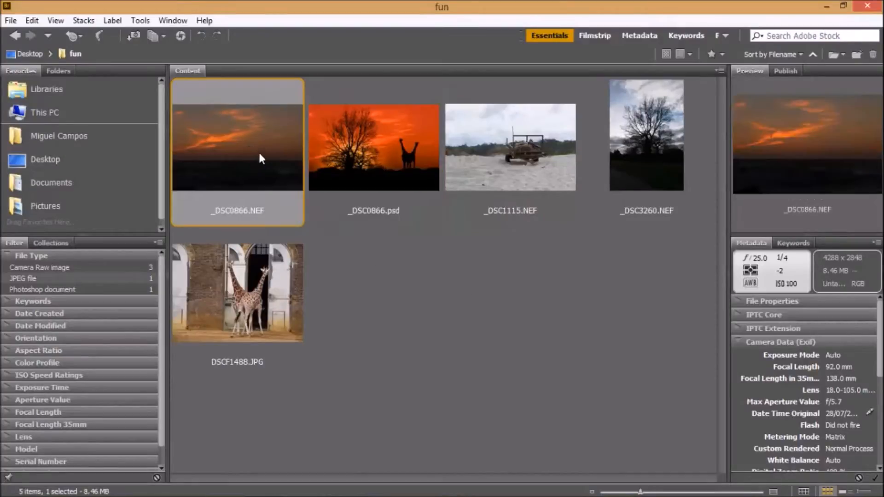
{"action": "key", "text": "space"}
{"action": "key", "text": "space"}
{"action": "left_click", "coordinate": [527, 167]}
{"action": "key", "text": "space"}
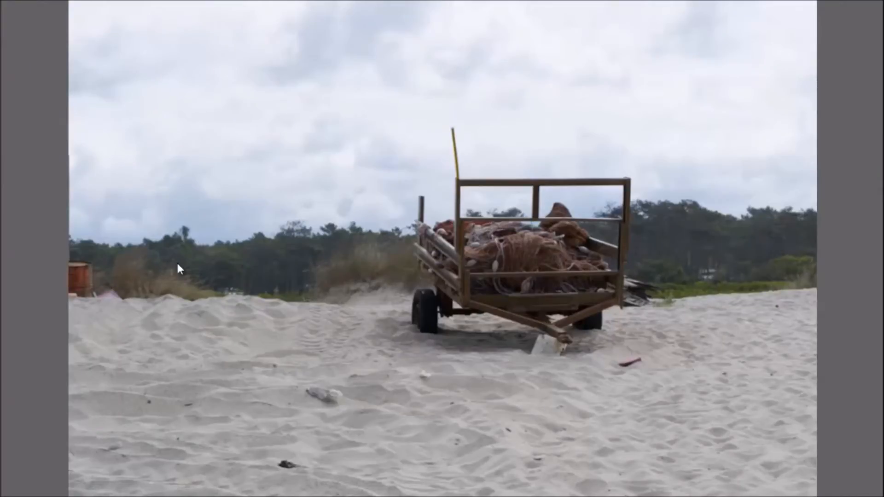
{"action": "key", "text": "space"}
{"action": "left_click", "coordinate": [663, 175]}
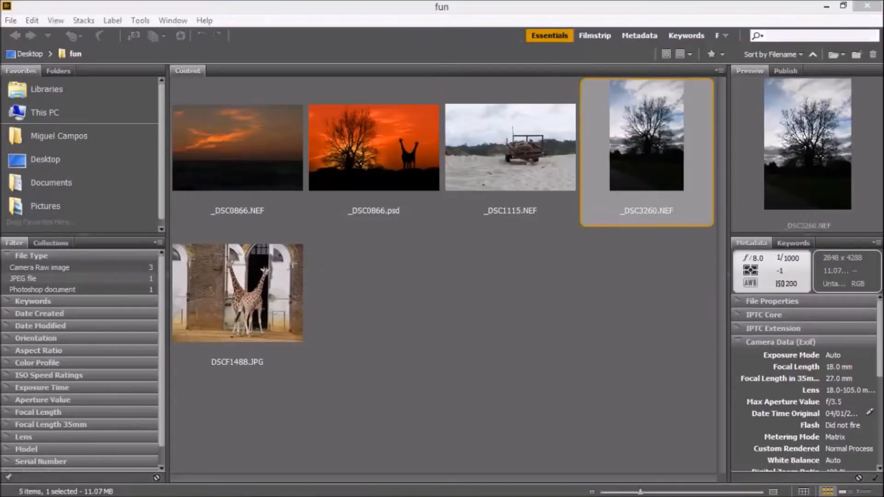
{"action": "key", "text": "space"}
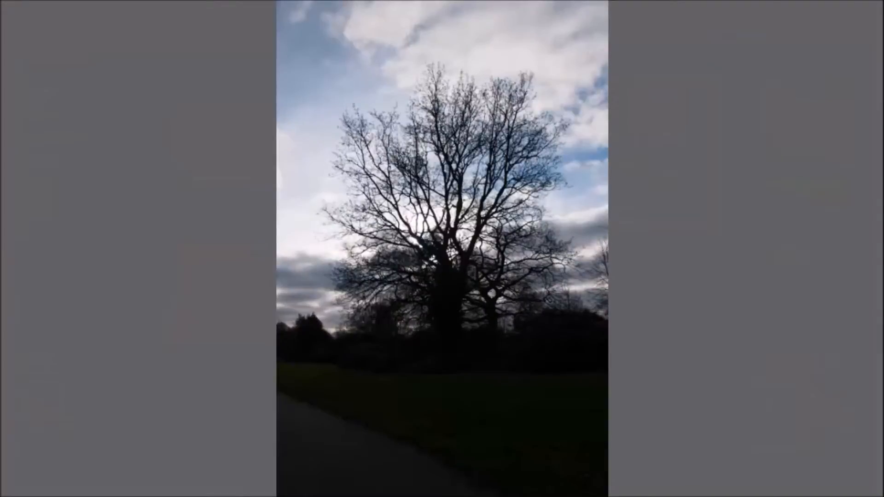
{"action": "key", "text": "Right"}
{"action": "key", "text": "space"}
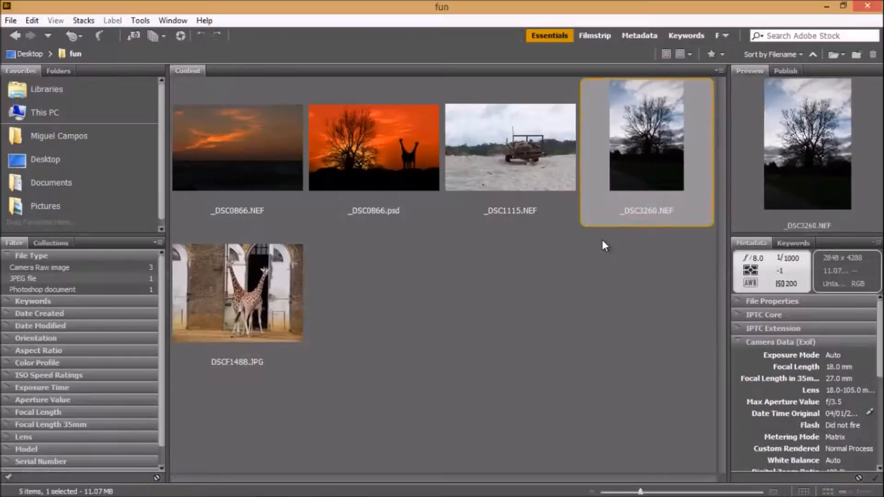
Develop _DSC0866.NEF in Camera Raw with Vibrance +72, Clarity +43, Exposure +1.00 and increased Saturation, and open it in Photoshop
{"action": "left_click", "coordinate": [241, 149]}
{"action": "left_click", "coordinate": [179, 37]}
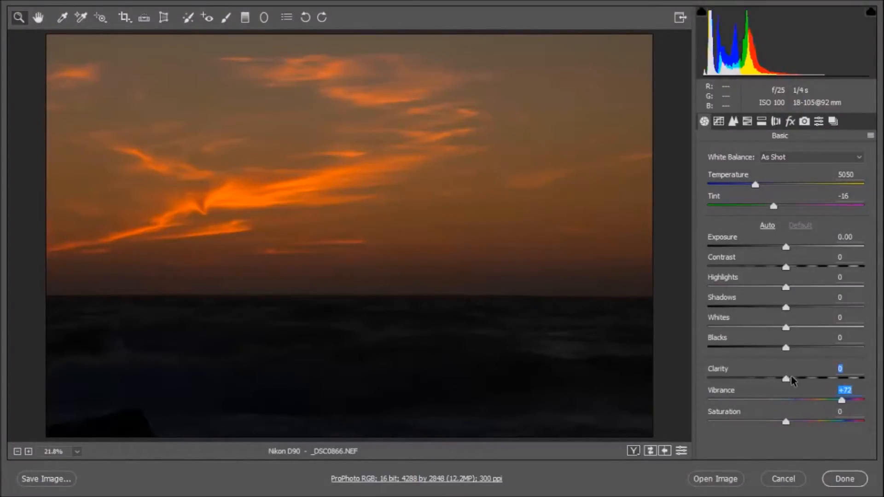
{"action": "left_click_drag", "start_coordinate": [793, 381], "coordinate": [820, 383]}
{"action": "left_click_drag", "start_coordinate": [786, 248], "coordinate": [802, 250]}
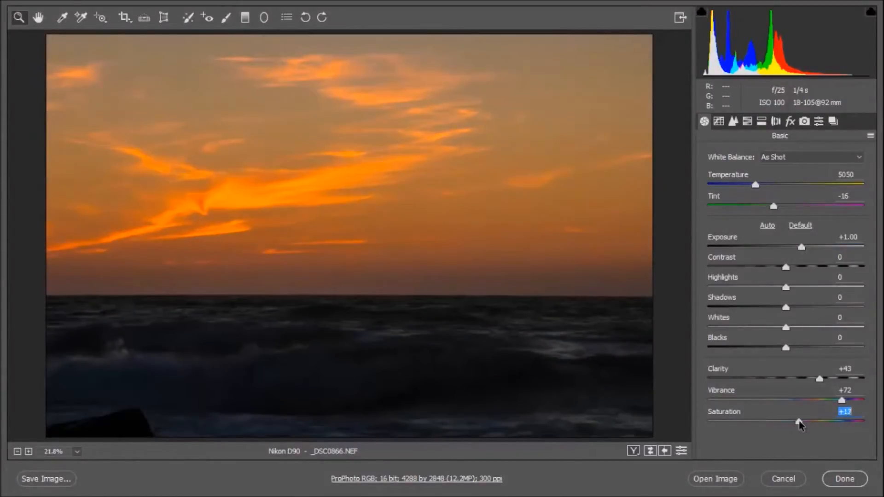
{"action": "left_click", "coordinate": [716, 479]}
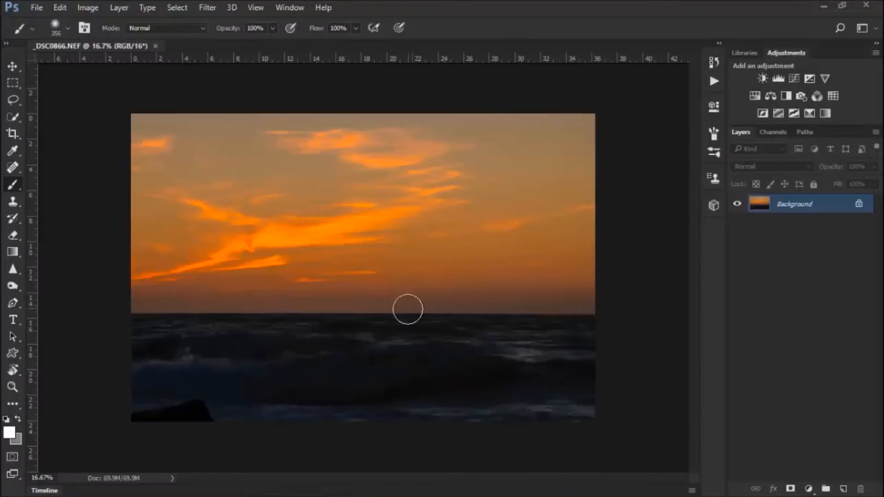
From Bridge, develop _DSC1115.NEF in Camera Raw with Contrast +29, Shadows -100, Blacks -100 and Whites +75, and open it in Photoshop
{"action": "mouse_move", "coordinate": [238, 495]}
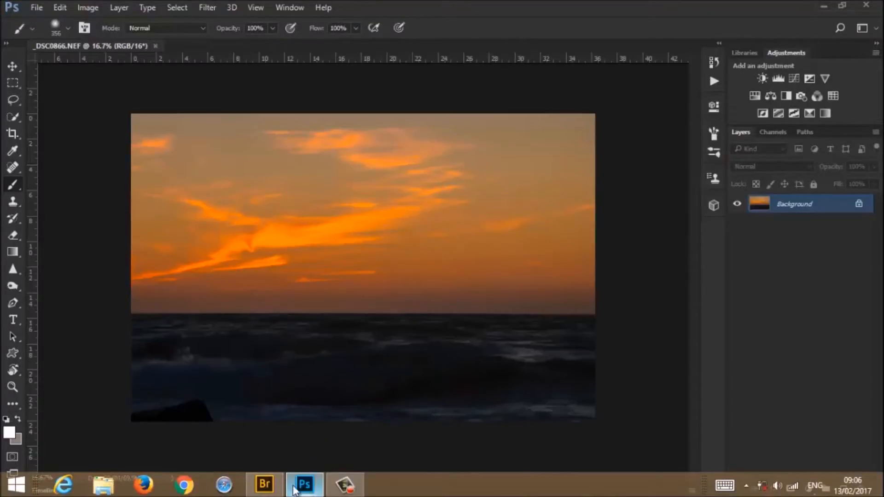
{"action": "left_click", "coordinate": [264, 484]}
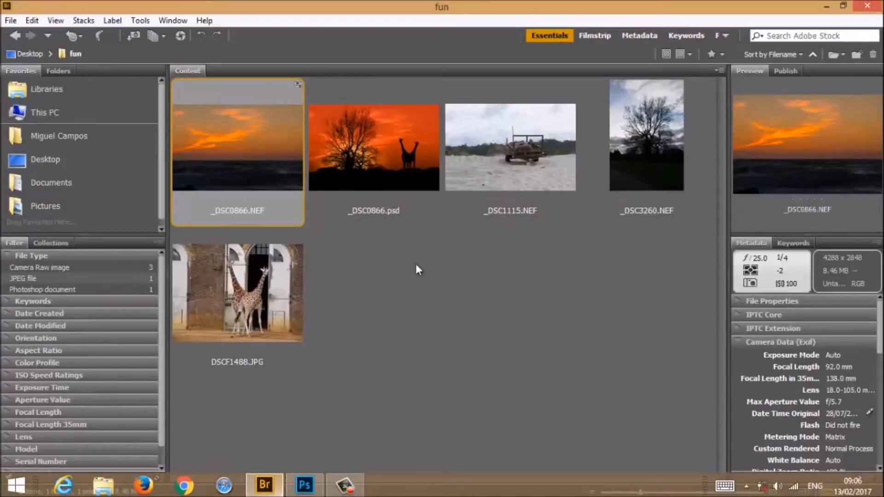
{"action": "left_click", "coordinate": [523, 157]}
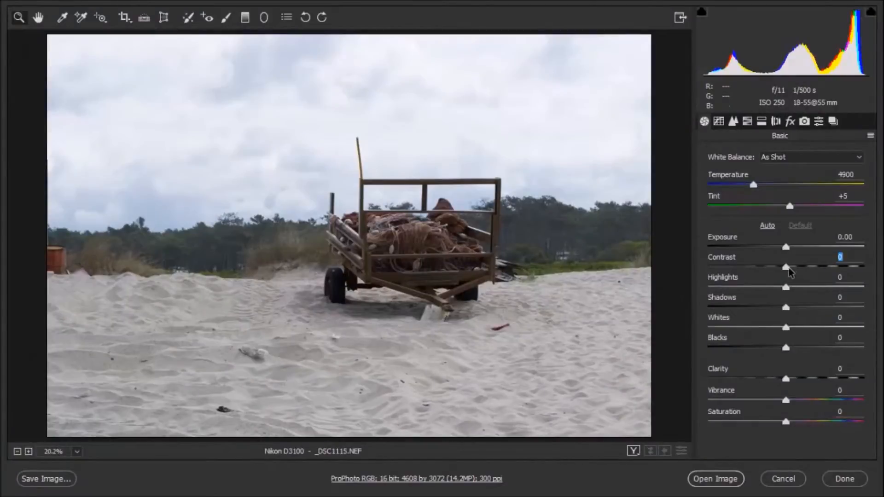
{"action": "left_click_drag", "start_coordinate": [787, 268], "coordinate": [809, 269]}
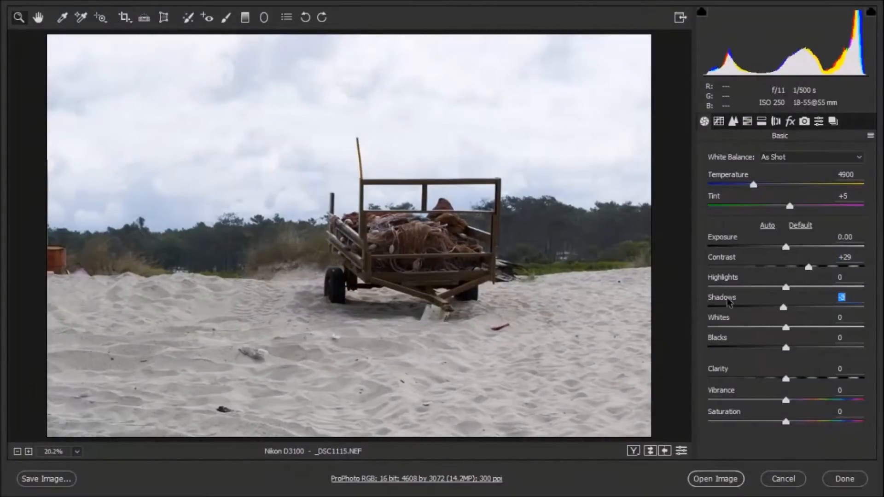
{"action": "left_click_drag", "start_coordinate": [728, 301], "coordinate": [698, 300]}
{"action": "left_click_drag", "start_coordinate": [786, 349], "coordinate": [693, 346]}
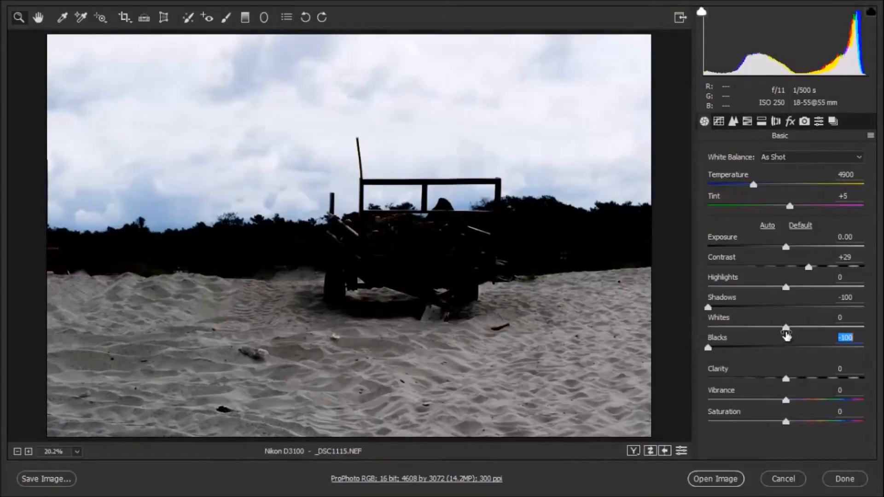
{"action": "left_click_drag", "start_coordinate": [797, 328], "coordinate": [844, 328]}
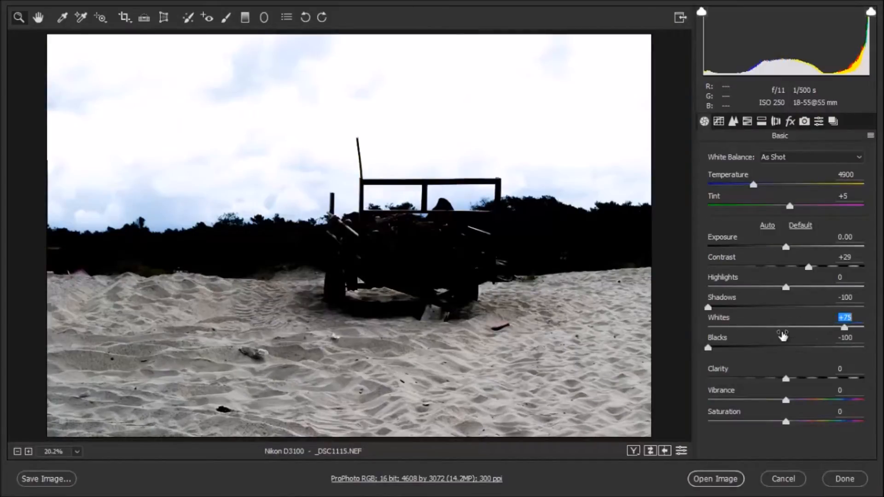
{"action": "left_click", "coordinate": [717, 480]}
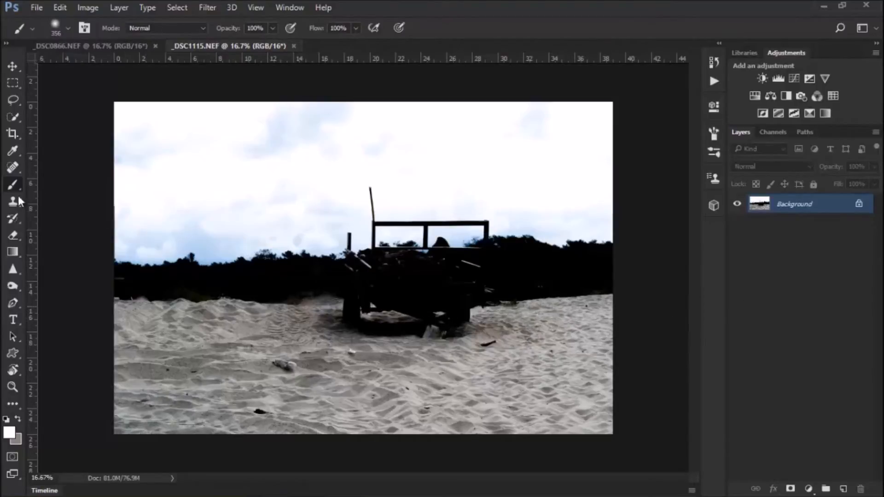
Duplicate the beach photo's background layer and paint the sky white on the copy with a white Overlay-mode brush
{"action": "key", "text": "ctrl+j"}
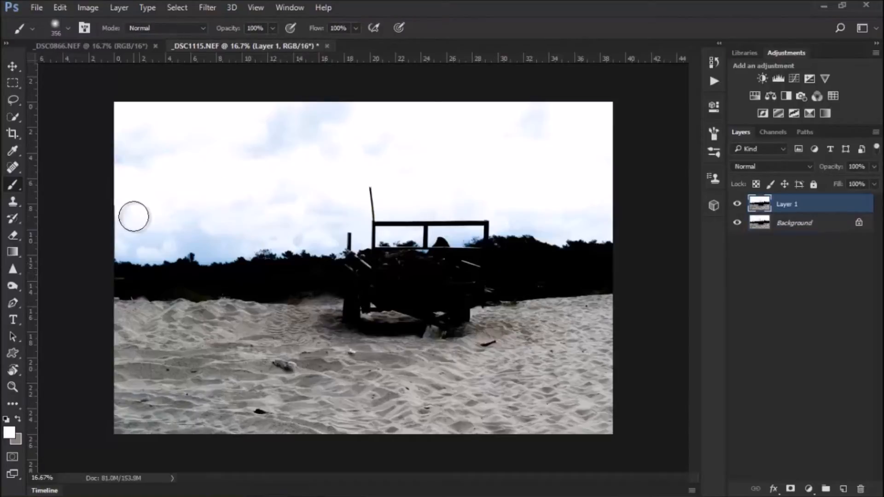
{"action": "right_click", "coordinate": [12, 184]}
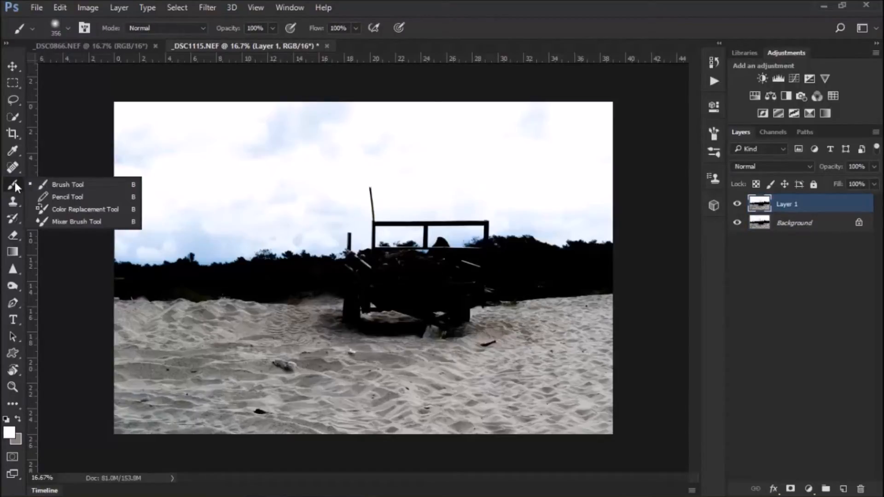
{"action": "left_click", "coordinate": [51, 181]}
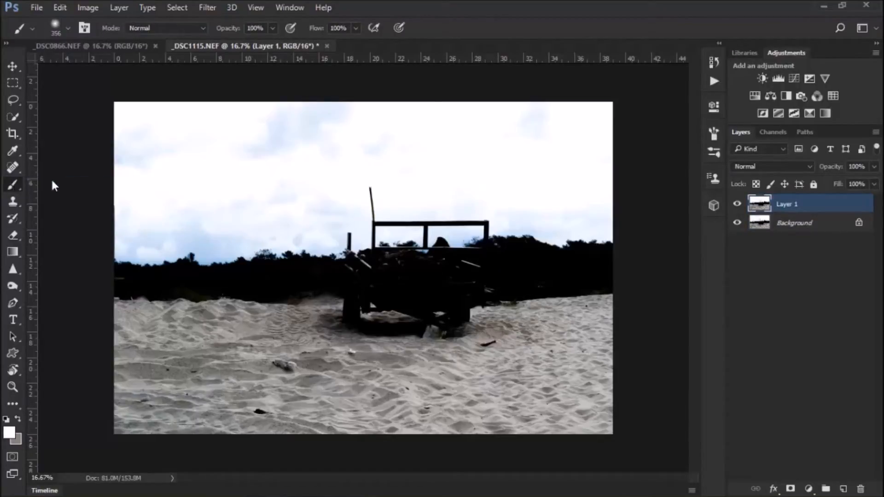
{"action": "left_click", "coordinate": [167, 27]}
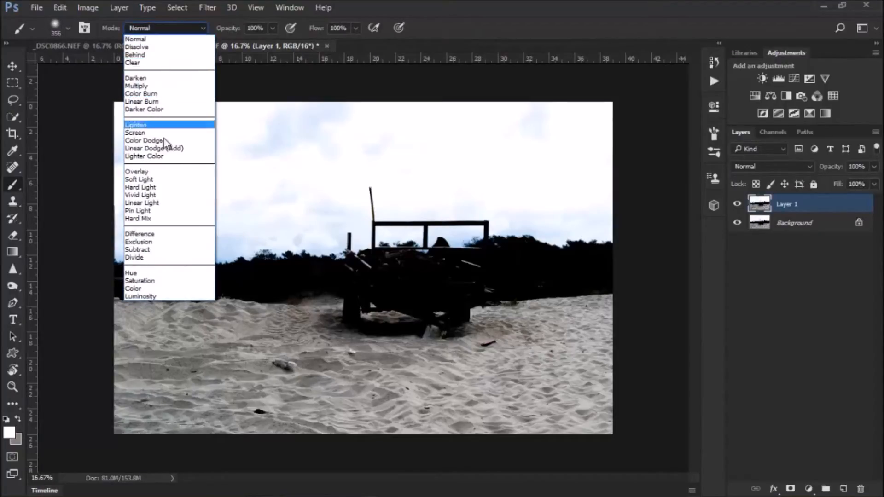
{"action": "left_click", "coordinate": [170, 174]}
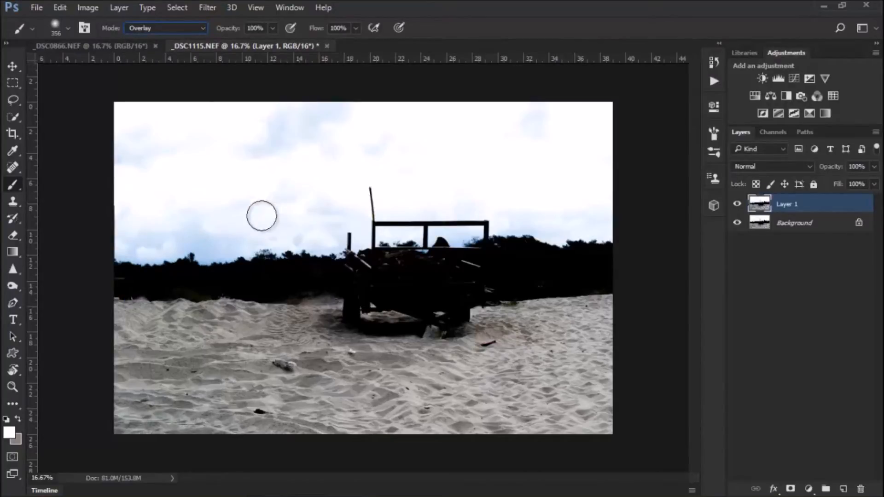
{"action": "mouse_move", "coordinate": [325, 131]}
{"action": "left_mouse_down"}
{"action": "mouse_move", "coordinate": [241, 130]}
{"action": "mouse_move", "coordinate": [278, 153]}
{"action": "mouse_move", "coordinate": [252, 157]}
{"action": "mouse_move", "coordinate": [98, 147]}
{"action": "left_mouse_up"}
{"action": "mouse_move", "coordinate": [221, 193]}
{"action": "left_mouse_down"}
{"action": "mouse_move", "coordinate": [223, 215]}
{"action": "mouse_move", "coordinate": [168, 205]}
{"action": "mouse_move", "coordinate": [187, 215]}
{"action": "mouse_move", "coordinate": [167, 215]}
{"action": "mouse_move", "coordinate": [173, 227]}
{"action": "mouse_move", "coordinate": [568, 209]}
{"action": "left_mouse_up"}
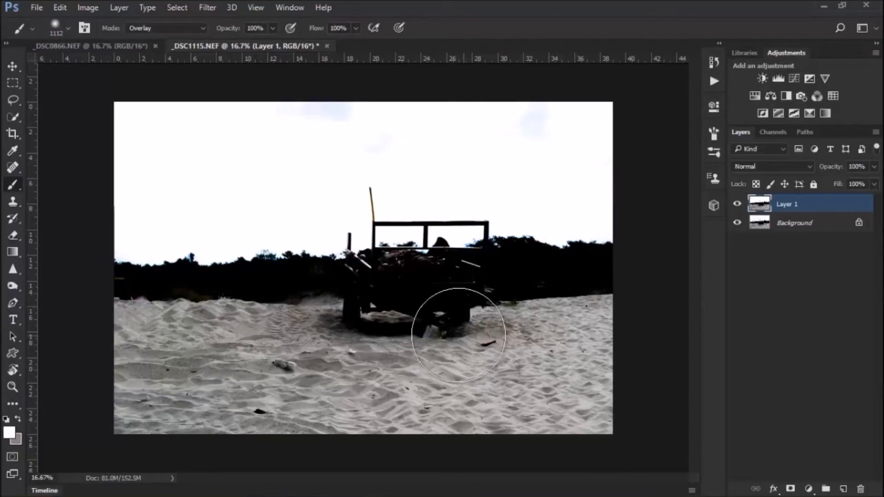
Paint the trees, cart body and sand solid black, using a black brush in Overlay and Normal modes
{"action": "key", "text": "d"}
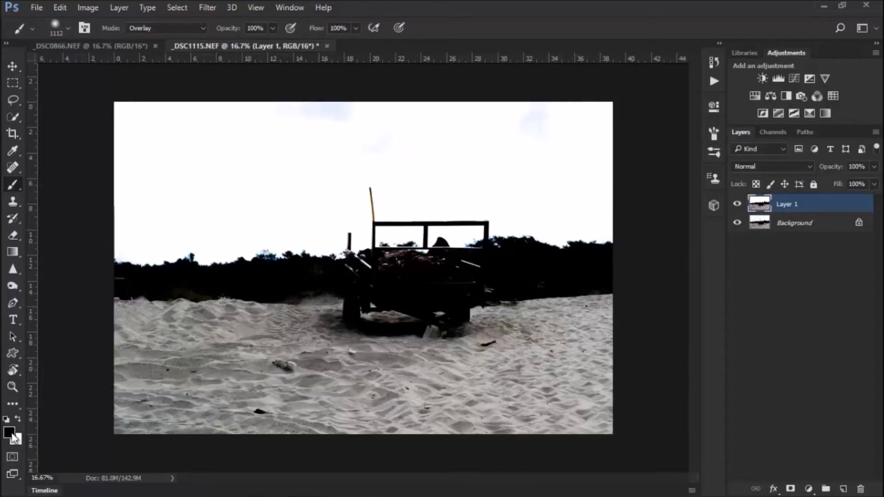
{"action": "mouse_move", "coordinate": [350, 331]}
{"action": "left_mouse_down"}
{"action": "mouse_move", "coordinate": [290, 324]}
{"action": "mouse_move", "coordinate": [295, 337]}
{"action": "mouse_move", "coordinate": [316, 334]}
{"action": "mouse_move", "coordinate": [141, 336]}
{"action": "mouse_move", "coordinate": [126, 329]}
{"action": "mouse_move", "coordinate": [191, 329]}
{"action": "mouse_move", "coordinate": [193, 308]}
{"action": "mouse_move", "coordinate": [162, 278]}
{"action": "mouse_move", "coordinate": [188, 277]}
{"action": "mouse_move", "coordinate": [149, 281]}
{"action": "mouse_move", "coordinate": [227, 270]}
{"action": "mouse_move", "coordinate": [540, 269]}
{"action": "mouse_move", "coordinate": [581, 273]}
{"action": "mouse_move", "coordinate": [439, 277]}
{"action": "mouse_move", "coordinate": [603, 292]}
{"action": "mouse_move", "coordinate": [153, 283]}
{"action": "mouse_move", "coordinate": [271, 293]}
{"action": "mouse_move", "coordinate": [570, 288]}
{"action": "mouse_move", "coordinate": [429, 277]}
{"action": "mouse_move", "coordinate": [583, 286]}
{"action": "mouse_move", "coordinate": [270, 271]}
{"action": "mouse_move", "coordinate": [163, 280]}
{"action": "mouse_move", "coordinate": [182, 296]}
{"action": "mouse_move", "coordinate": [359, 293]}
{"action": "mouse_move", "coordinate": [152, 256]}
{"action": "left_mouse_up"}
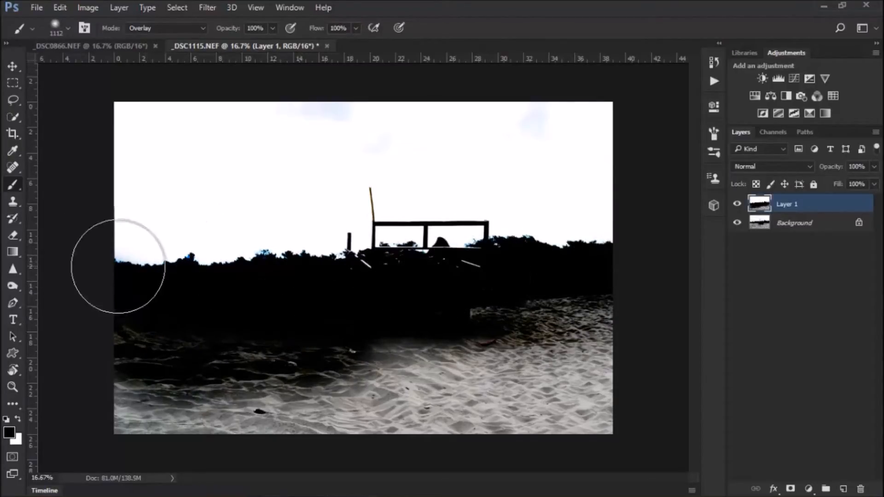
{"action": "left_click", "coordinate": [181, 28]}
{"action": "left_click", "coordinate": [138, 35]}
{"action": "mouse_move", "coordinate": [262, 336]}
{"action": "left_mouse_down"}
{"action": "mouse_move", "coordinate": [167, 346]}
{"action": "mouse_move", "coordinate": [129, 387]}
{"action": "mouse_move", "coordinate": [193, 414]}
{"action": "mouse_move", "coordinate": [434, 367]}
{"action": "mouse_move", "coordinate": [315, 358]}
{"action": "mouse_move", "coordinate": [483, 322]}
{"action": "mouse_move", "coordinate": [602, 316]}
{"action": "mouse_move", "coordinate": [604, 381]}
{"action": "mouse_move", "coordinate": [394, 397]}
{"action": "mouse_move", "coordinate": [552, 409]}
{"action": "mouse_move", "coordinate": [414, 408]}
{"action": "left_mouse_up"}
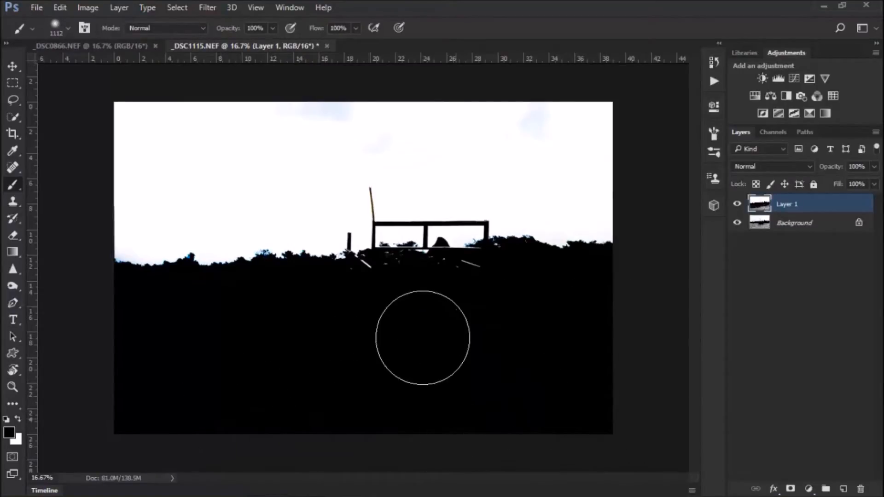
Cover the light remnants of the cart's body along the treeline with a smaller black brush
{"action": "scroll", "coordinate": [397, 296], "scroll_direction": "up", "scroll_amount": 7}
{"action": "left_click_drag", "start_coordinate": [426, 314], "coordinate": [327, 313]}
{"action": "mouse_move", "coordinate": [355, 251]}
{"action": "left_mouse_down"}
{"action": "mouse_move", "coordinate": [326, 239]}
{"action": "mouse_move", "coordinate": [304, 253]}
{"action": "mouse_move", "coordinate": [436, 242]}
{"action": "mouse_move", "coordinate": [528, 256]}
{"action": "mouse_move", "coordinate": [475, 242]}
{"action": "left_mouse_up"}
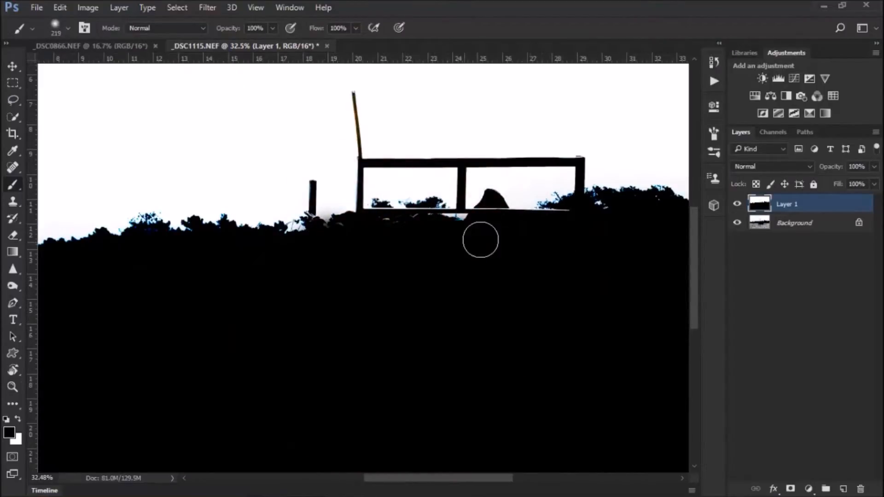
Paint white over the cart's frame and posts above the treeline to erase them from the sky
{"action": "scroll", "coordinate": [447, 282], "scroll_direction": "down", "scroll_amount": 4}
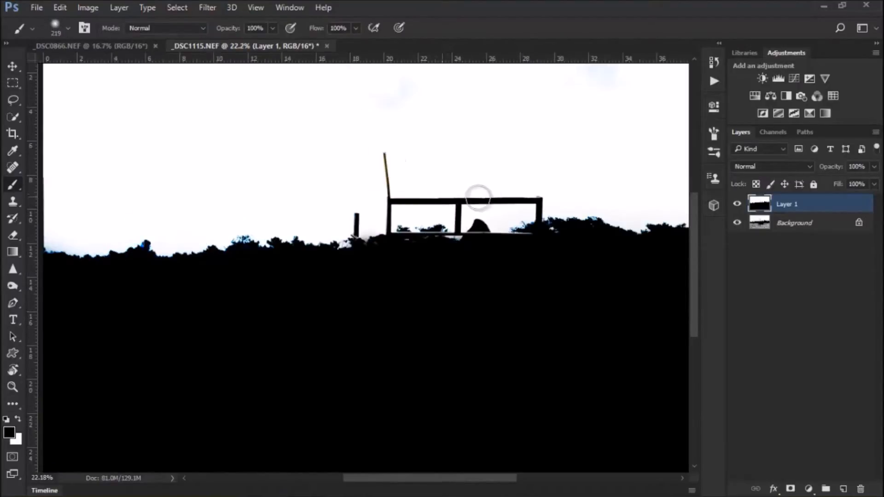
{"action": "key", "text": "x"}
{"action": "mouse_move", "coordinate": [385, 150]}
{"action": "left_mouse_down"}
{"action": "mouse_move", "coordinate": [386, 215]}
{"action": "mouse_move", "coordinate": [357, 220]}
{"action": "mouse_move", "coordinate": [404, 203]}
{"action": "mouse_move", "coordinate": [539, 197]}
{"action": "mouse_move", "coordinate": [453, 205]}
{"action": "mouse_move", "coordinate": [534, 203]}
{"action": "mouse_move", "coordinate": [458, 214]}
{"action": "mouse_move", "coordinate": [484, 218]}
{"action": "mouse_move", "coordinate": [540, 206]}
{"action": "mouse_move", "coordinate": [501, 225]}
{"action": "left_mouse_up"}
{"action": "scroll", "coordinate": [499, 233], "scroll_direction": "down", "scroll_amount": 4}
{"action": "scroll", "coordinate": [390, 259], "scroll_direction": "up", "scroll_amount": 1}
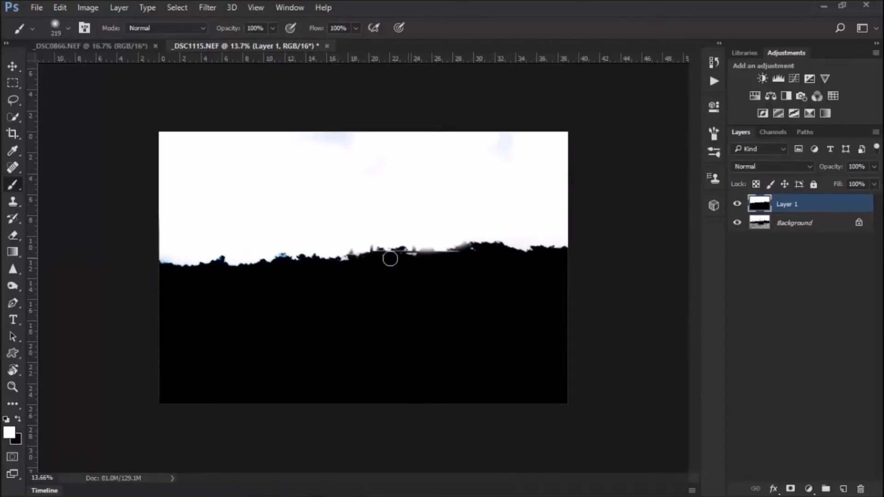
Clone sections of the treeline over the gap where the cart stood with the Clone Stamp tool
{"action": "left_click", "coordinate": [13, 203]}
{"action": "mouse_move", "coordinate": [232, 283]}
{"action": "left_mouse_down"}
{"action": "mouse_move", "coordinate": [261, 286]}
{"action": "mouse_move", "coordinate": [246, 282]}
{"action": "left_mouse_up"}
{"action": "left_click", "coordinate": [219, 263], "text": "alt"}
{"action": "mouse_move", "coordinate": [365, 261]}
{"action": "left_mouse_down"}
{"action": "mouse_move", "coordinate": [381, 250]}
{"action": "mouse_move", "coordinate": [437, 256]}
{"action": "left_mouse_up"}
{"action": "left_click", "coordinate": [285, 258], "text": "alt"}
{"action": "left_click_drag", "start_coordinate": [346, 254], "coordinate": [367, 258]}
{"action": "left_click", "coordinate": [216, 271], "text": "alt"}
{"action": "left_click_drag", "start_coordinate": [282, 264], "coordinate": [314, 260]}
{"action": "left_click", "coordinate": [287, 265], "text": "alt"}
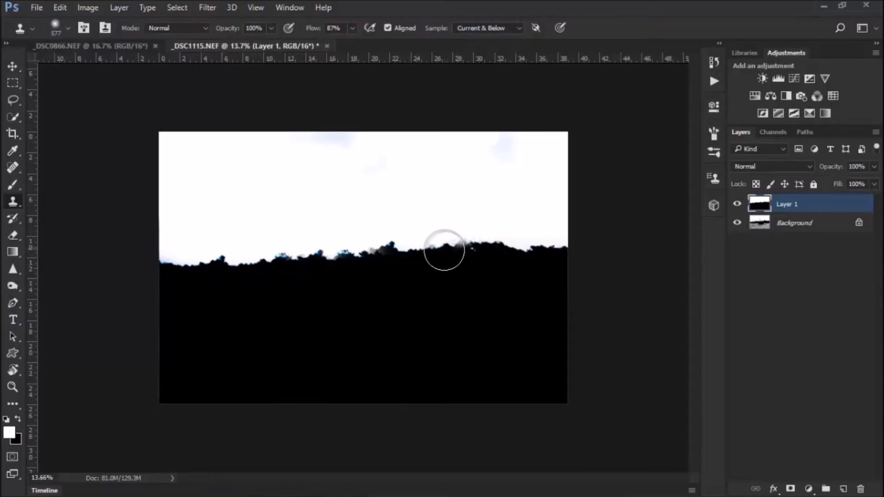
{"action": "mouse_move", "coordinate": [448, 250]}
{"action": "left_mouse_down"}
{"action": "mouse_move", "coordinate": [440, 251]}
{"action": "mouse_move", "coordinate": [482, 259]}
{"action": "left_mouse_up"}
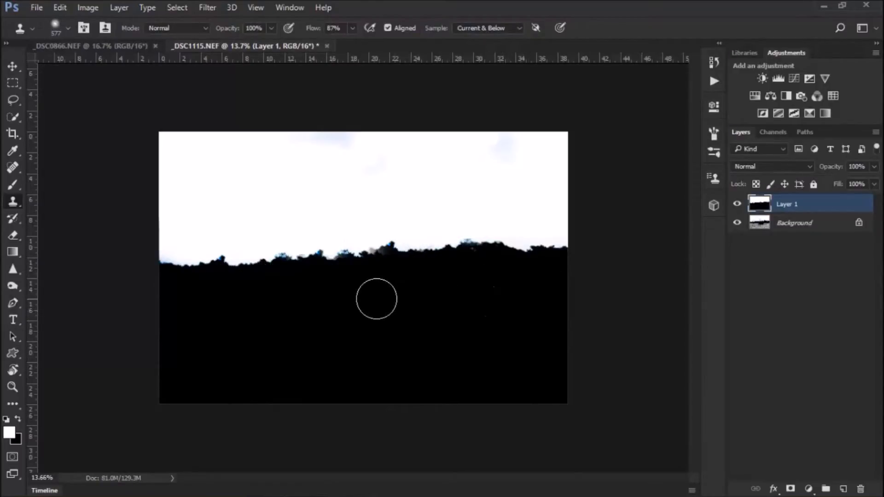
Refine the smudged treeline edge by cloning clean tree outlines over it with a smaller Clone Stamp brush
{"action": "scroll", "coordinate": [390, 295], "scroll_direction": "up", "scroll_amount": 3}
{"action": "scroll", "coordinate": [389, 295], "scroll_direction": "up", "scroll_amount": 3}
{"action": "left_click_drag", "start_coordinate": [390, 291], "coordinate": [330, 271]}
{"action": "left_click", "coordinate": [80, 232], "text": "alt"}
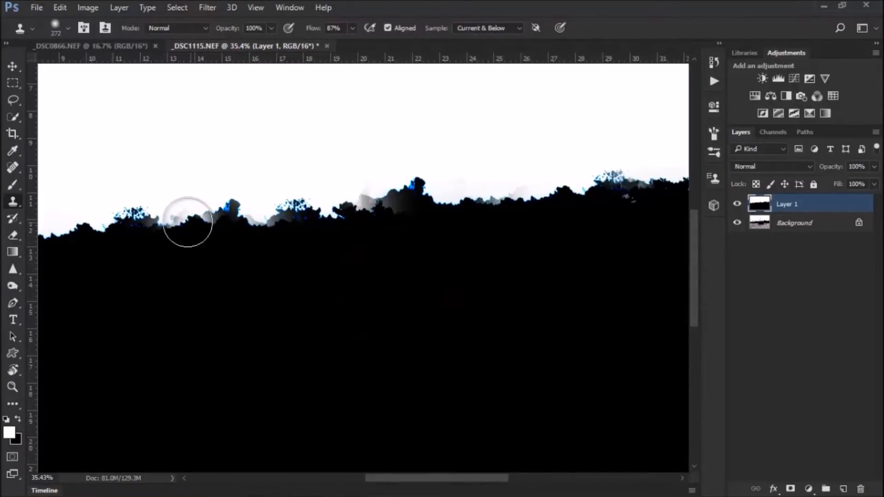
{"action": "left_click", "coordinate": [174, 221]}
{"action": "left_click_drag", "start_coordinate": [186, 234], "coordinate": [143, 229]}
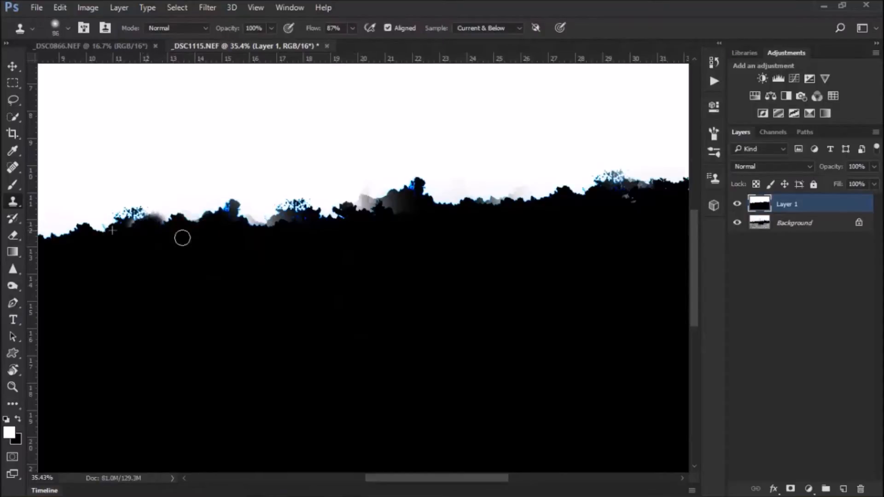
{"action": "left_click_drag", "start_coordinate": [286, 220], "coordinate": [260, 227]}
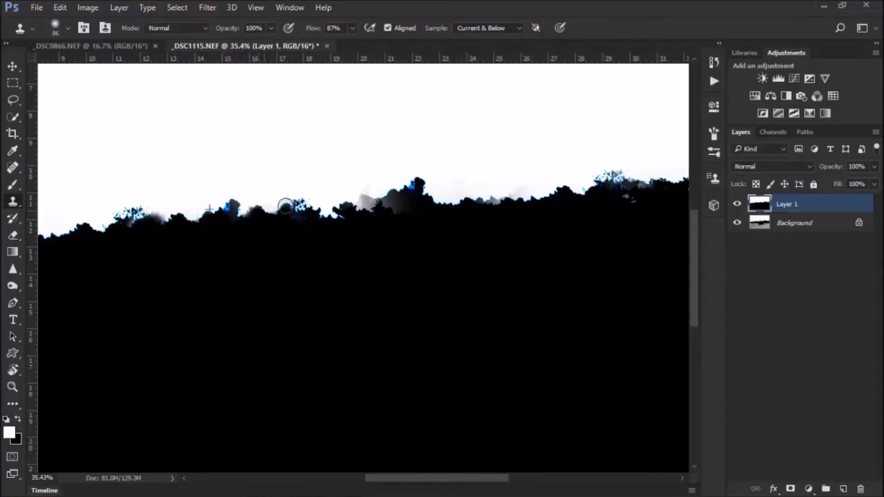
{"action": "left_click_drag", "start_coordinate": [293, 212], "coordinate": [314, 214]}
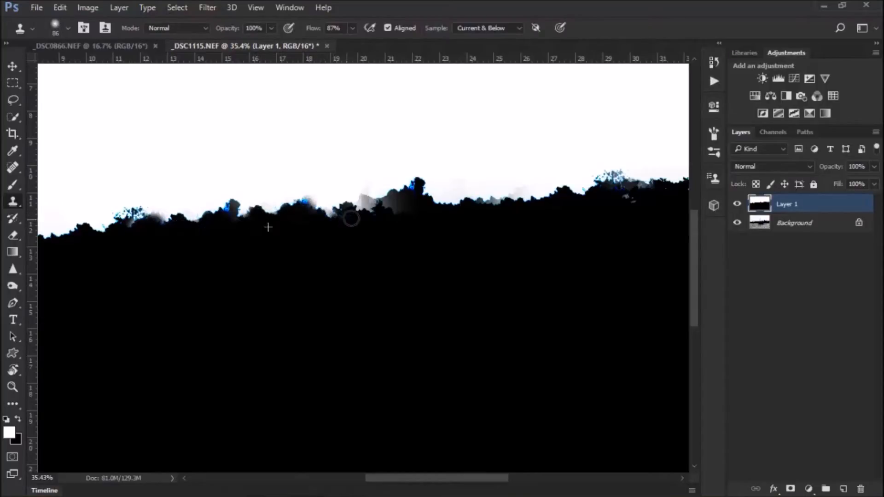
{"action": "left_click_drag", "start_coordinate": [385, 205], "coordinate": [401, 202]}
{"action": "scroll", "coordinate": [414, 244], "scroll_direction": "down", "scroll_amount": 3}
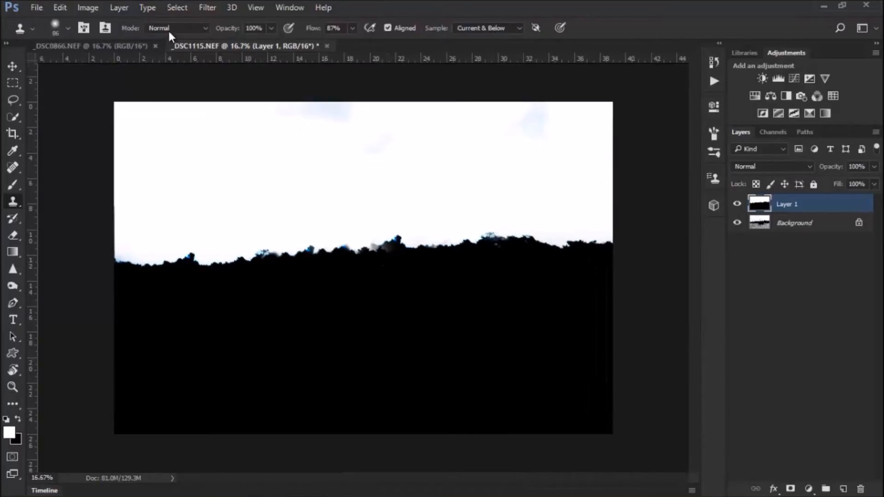
{"action": "left_click", "coordinate": [170, 29]}
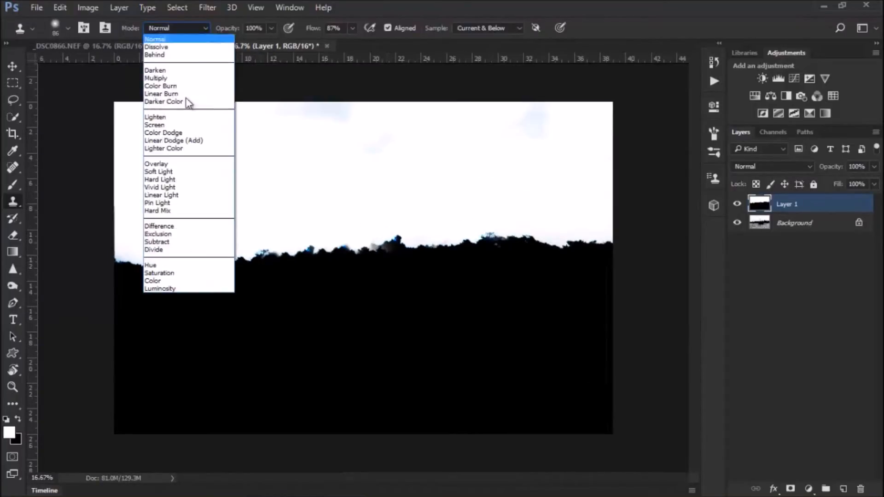
{"action": "left_click", "coordinate": [173, 164]}
{"action": "left_click_drag", "start_coordinate": [254, 274], "coordinate": [285, 278]}
{"action": "left_click_drag", "start_coordinate": [188, 259], "coordinate": [144, 256]}
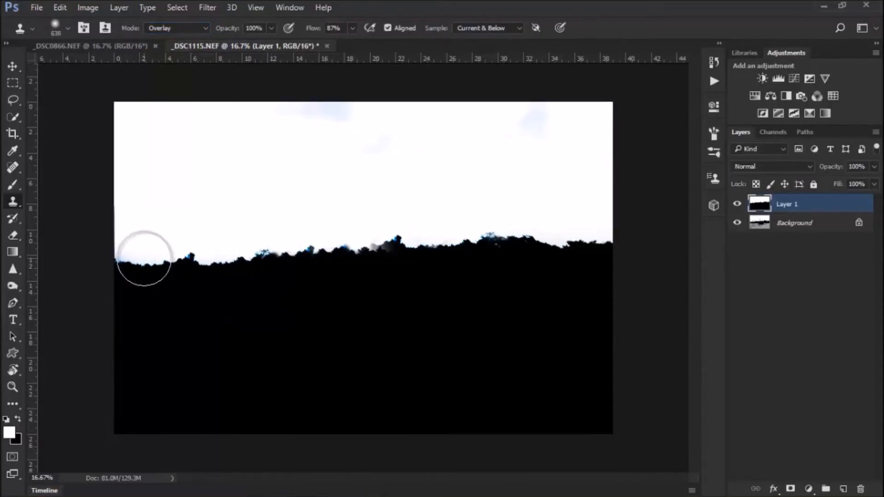
Set the Brush to Overlay mode and paint white and black along the treeline to clean and sharpen its blurry edge
{"action": "left_click", "coordinate": [15, 184]}
{"action": "left_click", "coordinate": [194, 27]}
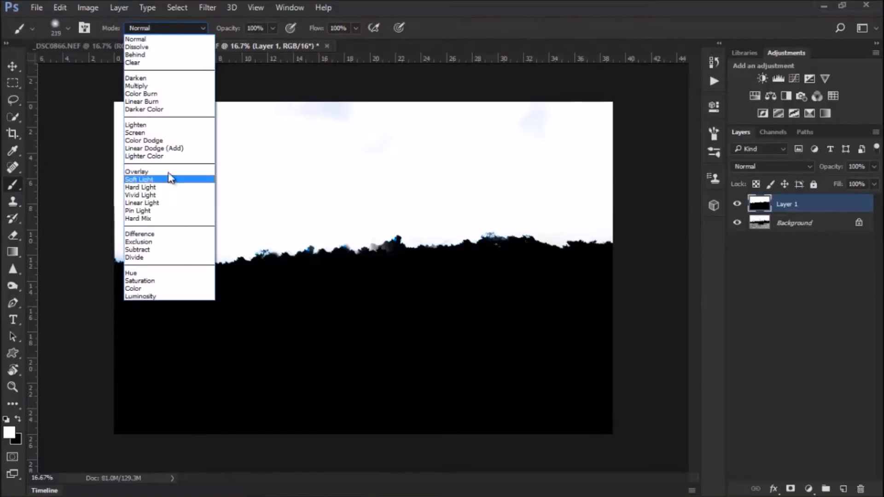
{"action": "left_click", "coordinate": [172, 176]}
{"action": "left_click_drag", "start_coordinate": [156, 259], "coordinate": [180, 259]}
{"action": "mouse_move", "coordinate": [126, 265]}
{"action": "left_mouse_down"}
{"action": "mouse_move", "coordinate": [340, 257]}
{"action": "mouse_move", "coordinate": [364, 241]}
{"action": "mouse_move", "coordinate": [592, 248]}
{"action": "mouse_move", "coordinate": [236, 246]}
{"action": "mouse_move", "coordinate": [162, 256]}
{"action": "mouse_move", "coordinate": [205, 271]}
{"action": "left_mouse_up"}
{"action": "key", "text": "x"}
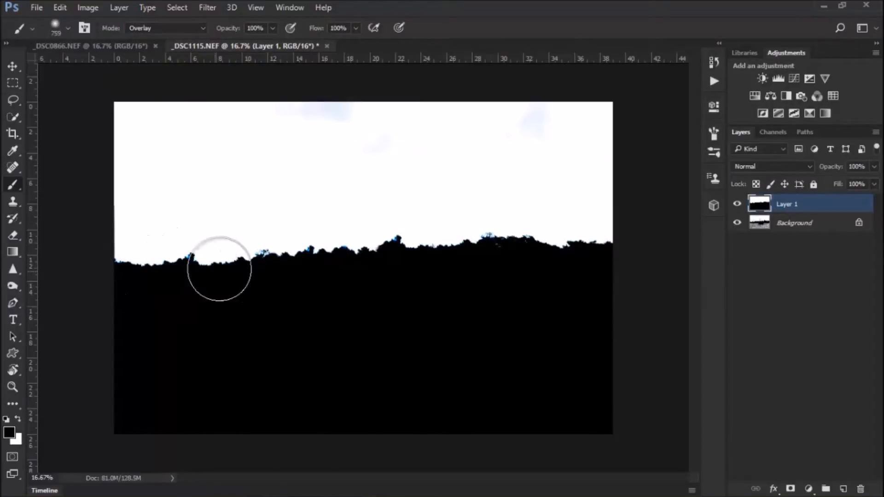
{"action": "key", "text": "x"}
{"action": "mouse_move", "coordinate": [416, 255]}
{"action": "left_mouse_down"}
{"action": "mouse_move", "coordinate": [122, 256]}
{"action": "mouse_move", "coordinate": [565, 242]}
{"action": "mouse_move", "coordinate": [609, 250]}
{"action": "left_mouse_up"}
{"action": "key", "text": "ctrl+minus"}
{"action": "key", "text": "ctrl+plus"}
Move the treeline silhouette layer from _DSC1115.NEF into the sunset document _DSC0866.NEF, covering its canvas
{"action": "left_click", "coordinate": [113, 49]}
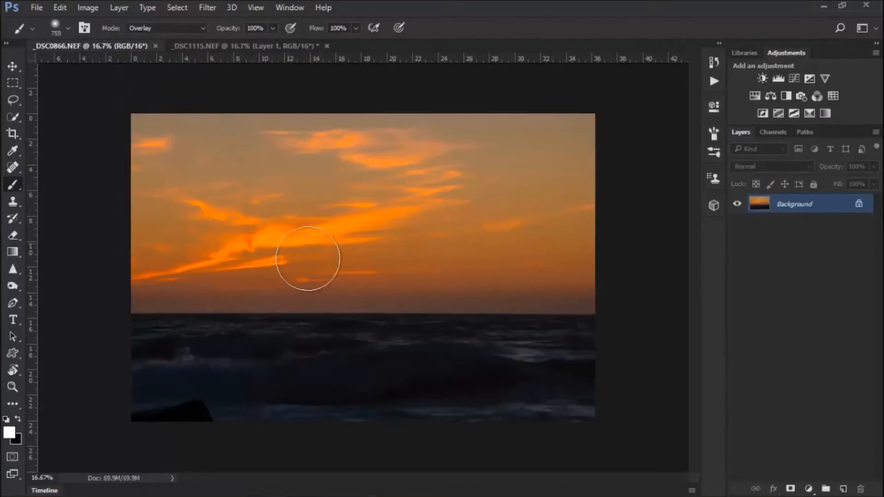
{"action": "left_click", "coordinate": [12, 65]}
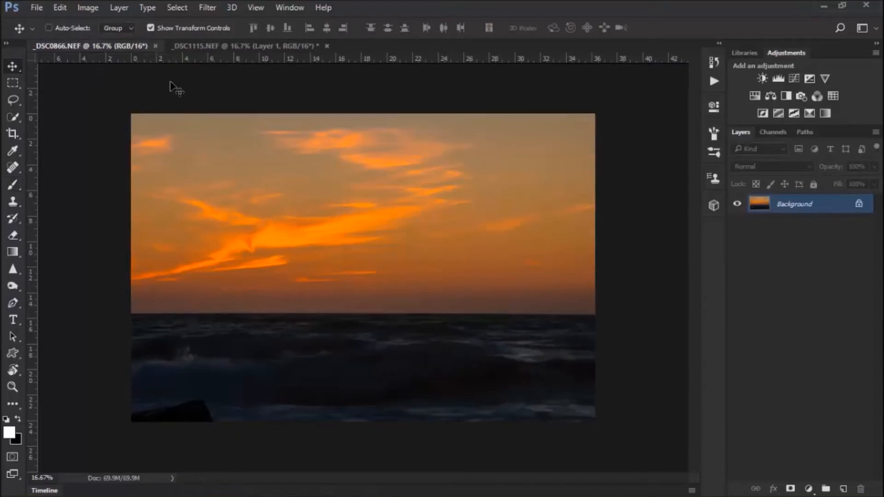
{"action": "left_click", "coordinate": [222, 45]}
{"action": "left_click_drag", "start_coordinate": [332, 286], "coordinate": [284, 267]}
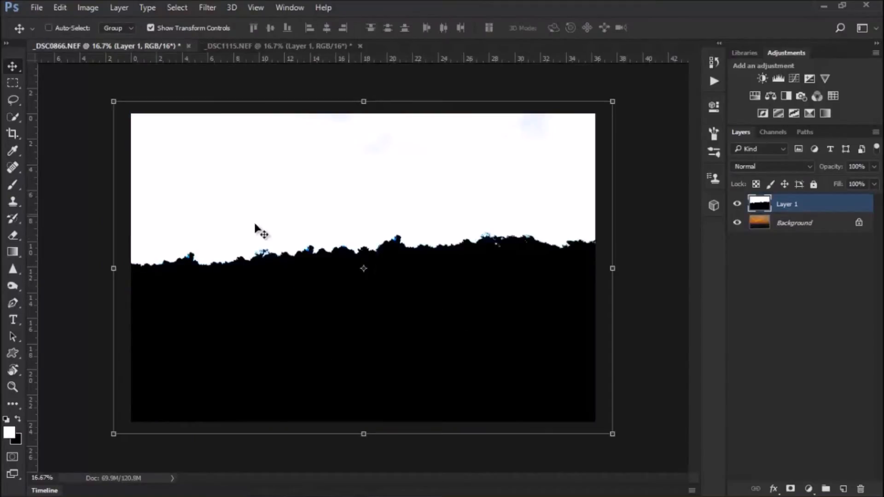
Close _DSC1115.NEF without saving its changes
{"action": "left_click", "coordinate": [313, 46]}
{"action": "left_click", "coordinate": [360, 46]}
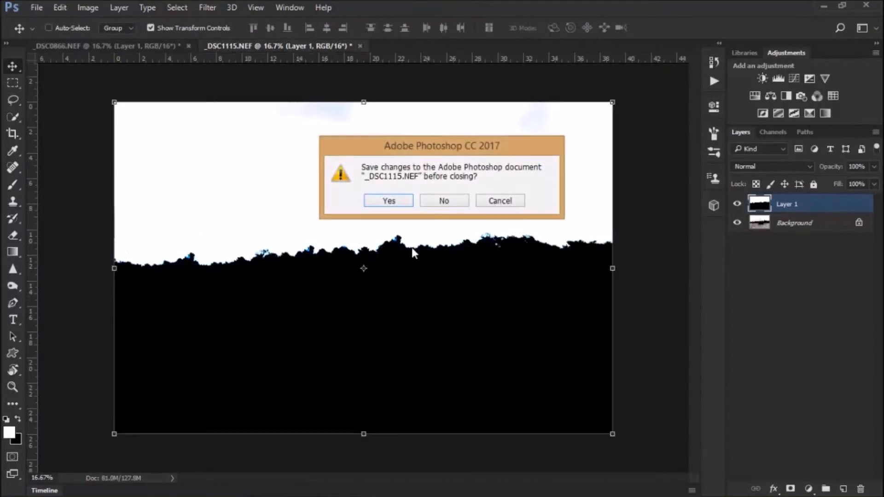
{"action": "left_click", "coordinate": [445, 202]}
Switch to Bridge and preview the tree photo _DSC3260.NEF and the example composite _DSC0866.psd at full screen
{"action": "left_click", "coordinate": [305, 486]}
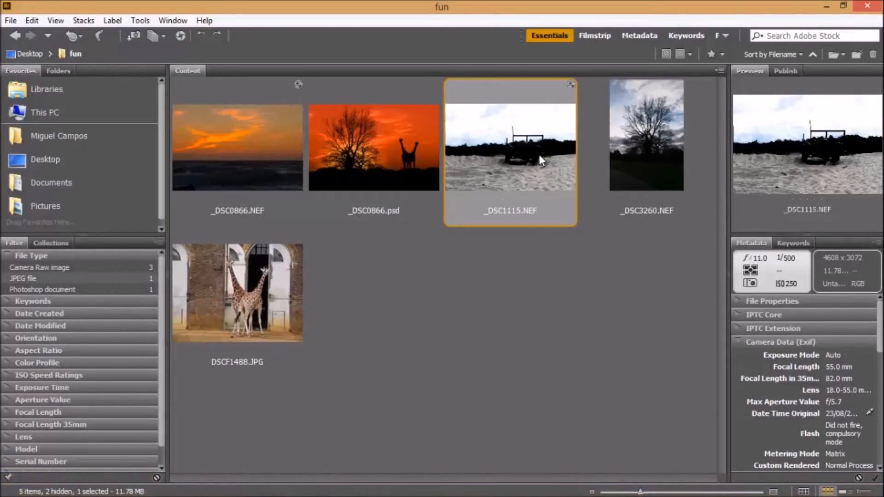
{"action": "left_click", "coordinate": [646, 134]}
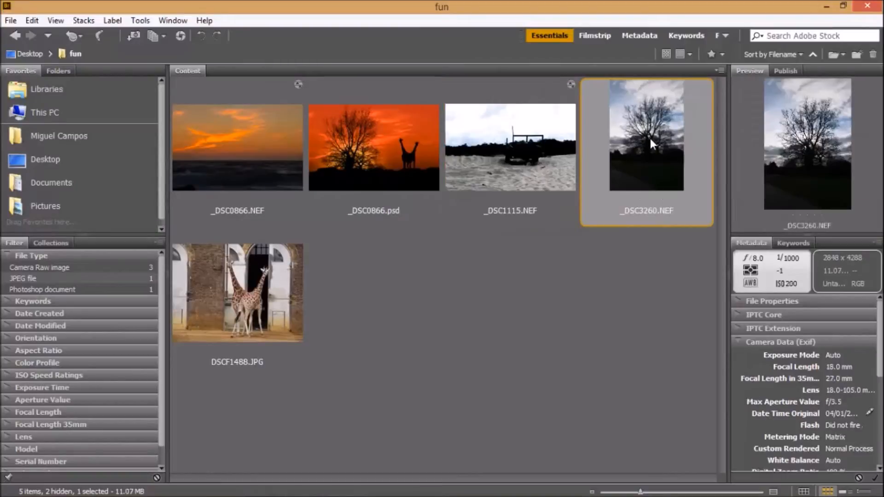
{"action": "key", "text": "space"}
{"action": "key", "text": "space"}
{"action": "left_click", "coordinate": [394, 144]}
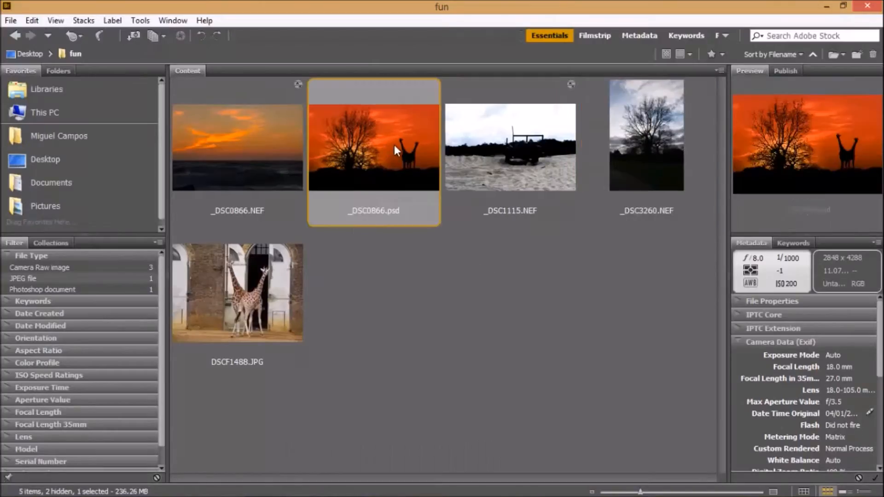
{"action": "key", "text": "space"}
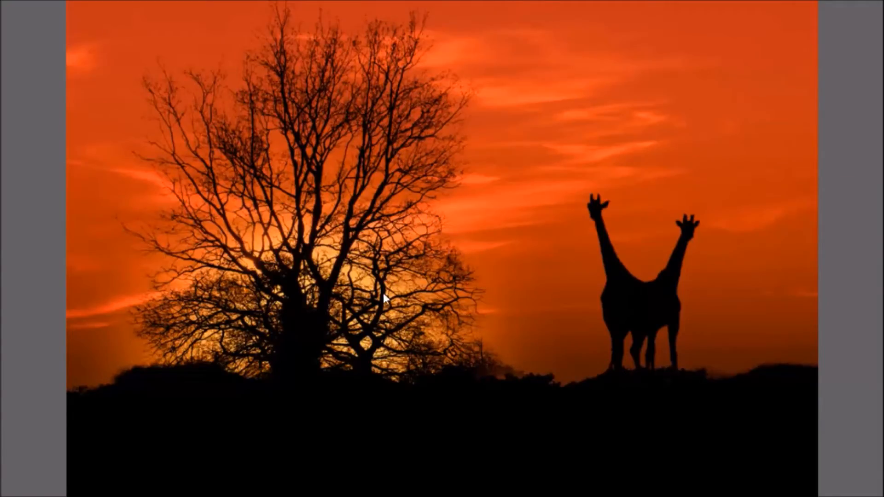
{"action": "key", "text": "space"}
{"action": "left_click", "coordinate": [663, 154]}
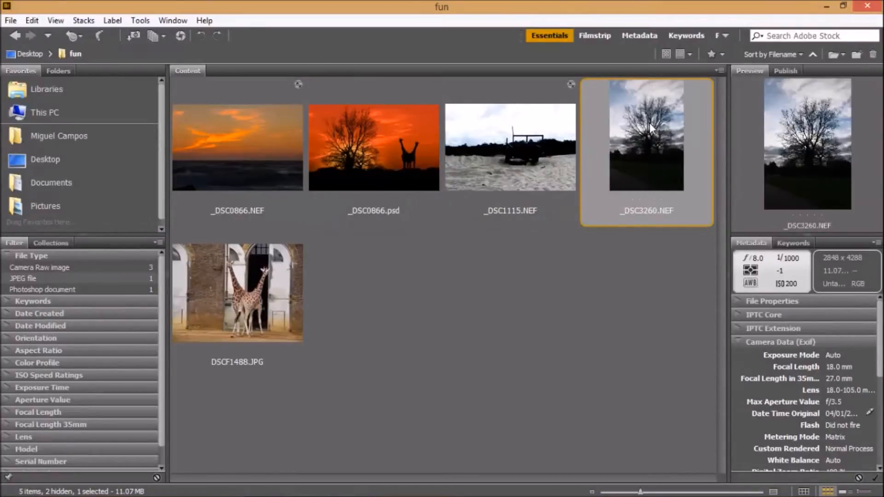
{"action": "key", "text": "space"}
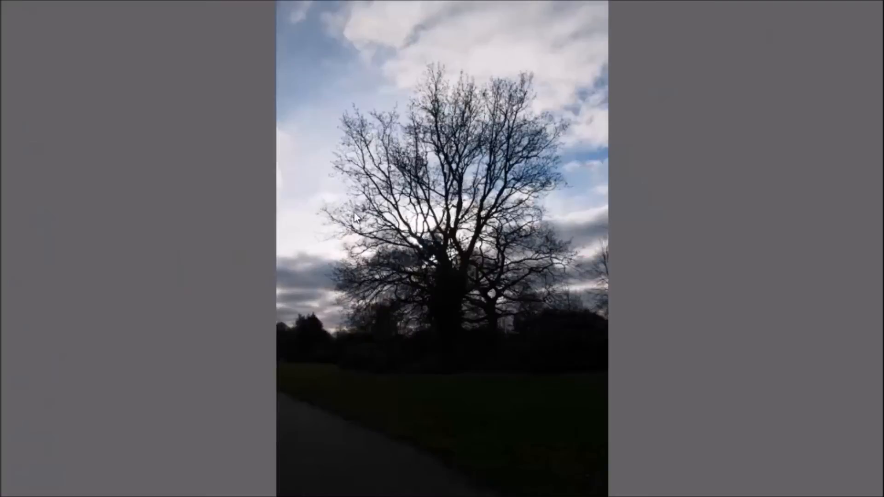
{"action": "key", "text": "space"}
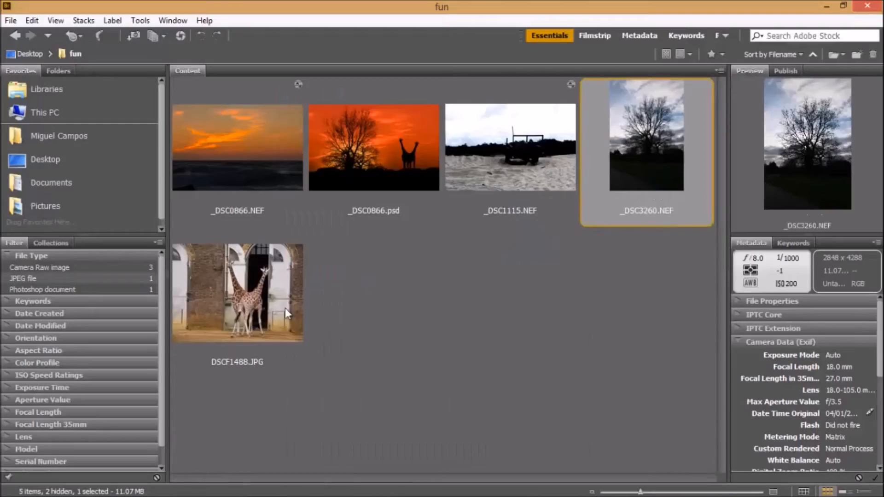
Open the giraffe photo DSCF1488.JPG from Bridge in Photoshop
{"action": "left_click", "coordinate": [268, 308]}
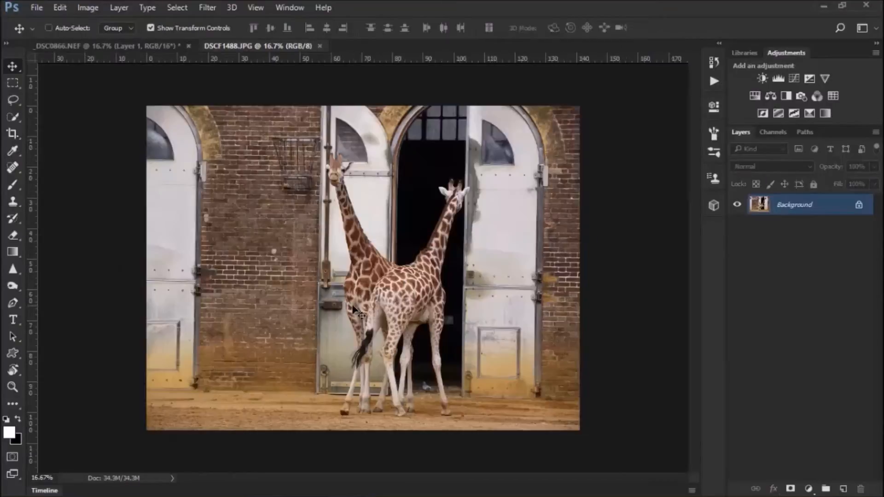
{"action": "scroll", "coordinate": [515, 293], "scroll_direction": "up", "scroll_amount": 4}
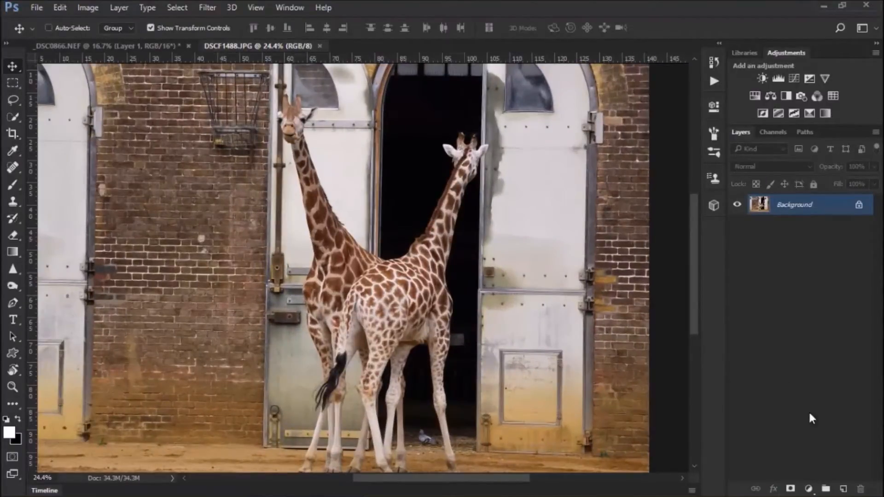
{"action": "scroll", "coordinate": [237, 188], "scroll_direction": "up", "scroll_amount": 5}
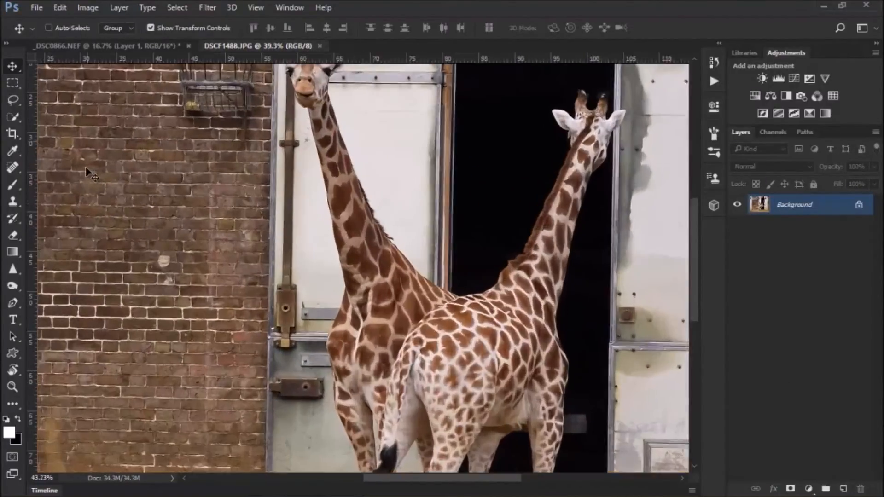
Select the front-facing giraffe's head, ears and horns with the Quick Selection tool
{"action": "key", "text": "j"}
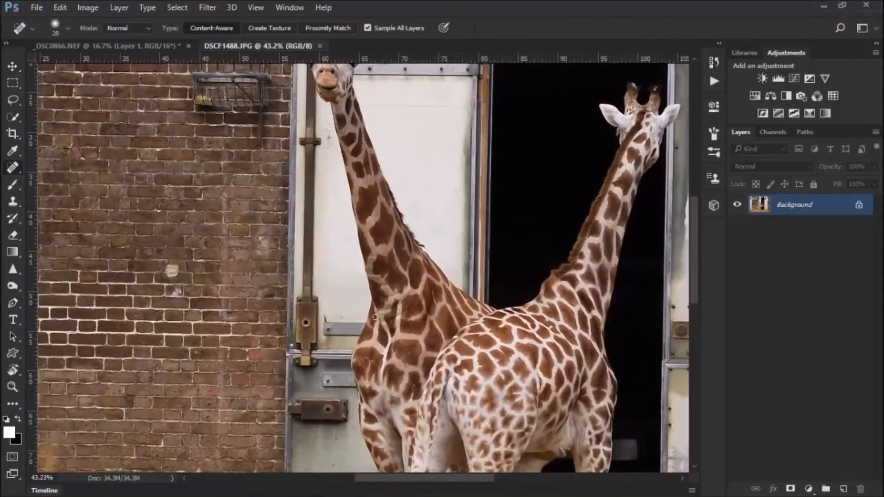
{"action": "left_click_drag", "start_coordinate": [325, 172], "coordinate": [272, 200]}
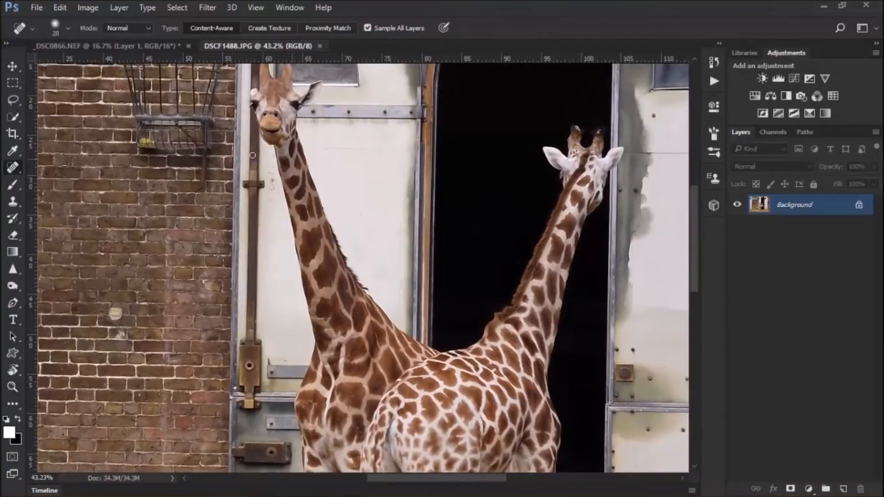
{"action": "scroll", "coordinate": [229, 151], "scroll_direction": "up", "scroll_amount": 3}
{"action": "scroll", "coordinate": [283, 173], "scroll_direction": "up", "scroll_amount": 3}
{"action": "left_click_drag", "start_coordinate": [329, 156], "coordinate": [311, 282]}
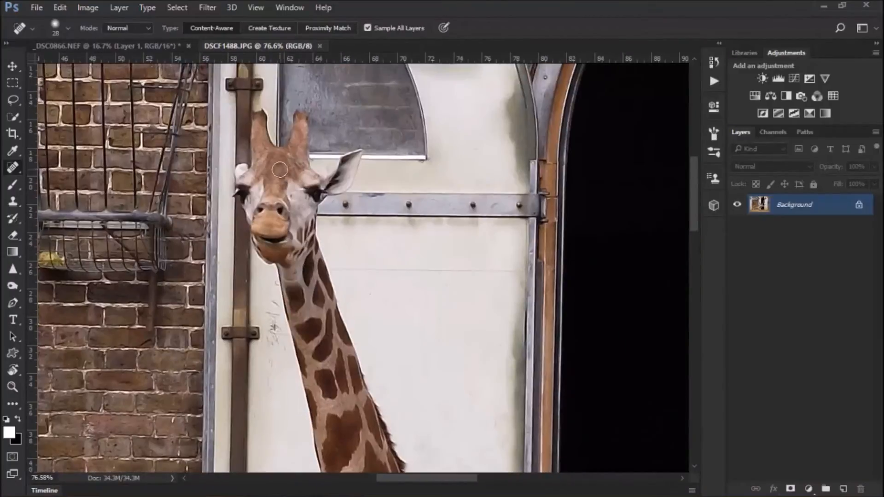
{"action": "scroll", "coordinate": [279, 169], "scroll_direction": "up", "scroll_amount": 2}
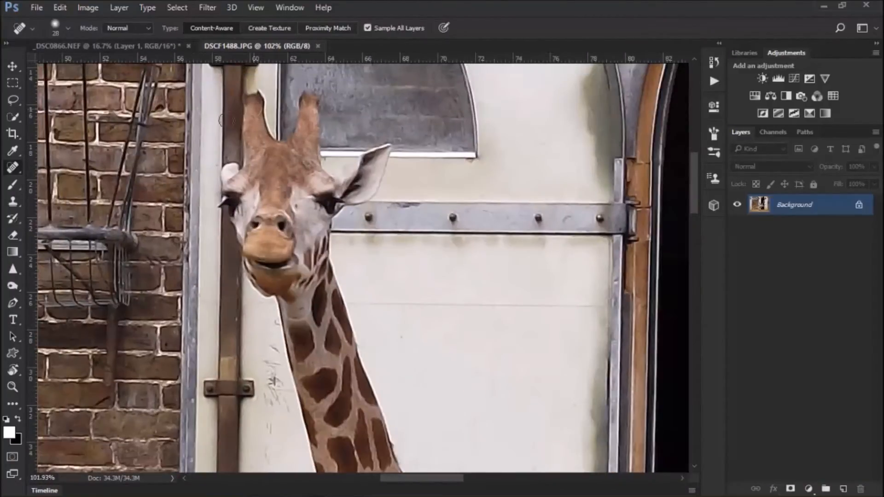
{"action": "left_click", "coordinate": [15, 117]}
{"action": "left_click", "coordinate": [54, 113]}
{"action": "left_click_drag", "start_coordinate": [258, 151], "coordinate": [234, 153]}
{"action": "mouse_move", "coordinate": [254, 123]}
{"action": "left_mouse_down"}
{"action": "mouse_move", "coordinate": [261, 199]}
{"action": "mouse_move", "coordinate": [234, 183]}
{"action": "mouse_move", "coordinate": [274, 283]}
{"action": "left_mouse_up"}
{"action": "mouse_move", "coordinate": [327, 217]}
{"action": "left_mouse_down"}
{"action": "mouse_move", "coordinate": [359, 194]}
{"action": "mouse_move", "coordinate": [378, 161]}
{"action": "left_mouse_up"}
{"action": "left_click_drag", "start_coordinate": [308, 134], "coordinate": [310, 104]}
Subtract the brown pipe beside the front-facing giraffe's head from the selection and tidy the edge around its jaw
{"action": "key", "text": "alt"}
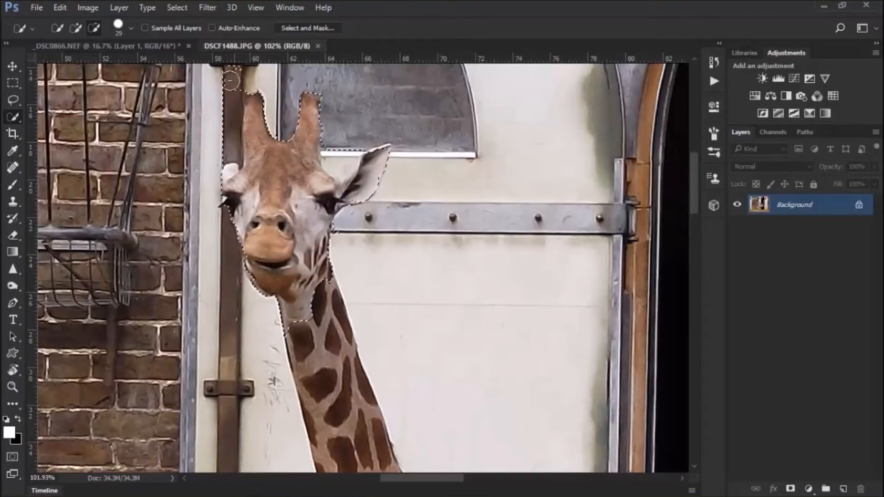
{"action": "left_click", "coordinate": [232, 76], "text": "alt"}
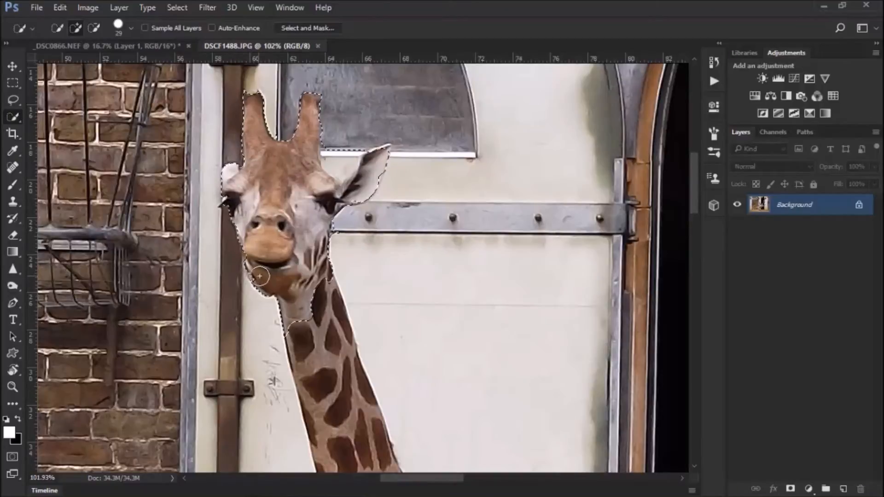
{"action": "left_click_drag", "start_coordinate": [301, 301], "coordinate": [315, 299]}
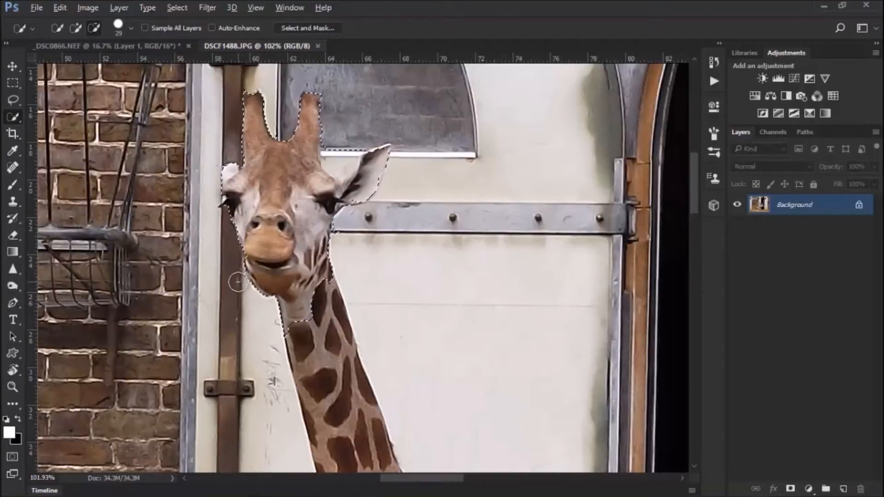
Extend the selection down the front-facing giraffe's neck to its shoulder and subtract the spill onto the door
{"action": "left_click_drag", "start_coordinate": [322, 345], "coordinate": [337, 371]}
{"action": "mouse_move", "coordinate": [356, 430]}
{"action": "left_mouse_down"}
{"action": "mouse_move", "coordinate": [347, 435]}
{"action": "mouse_move", "coordinate": [311, 223]}
{"action": "left_mouse_up"}
{"action": "left_click_drag", "start_coordinate": [359, 396], "coordinate": [312, 221]}
{"action": "left_click_drag", "start_coordinate": [375, 410], "coordinate": [283, 206]}
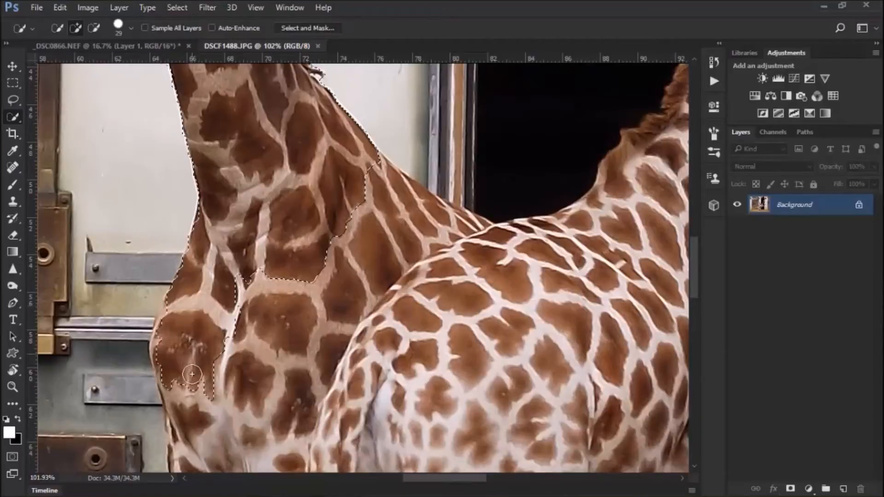
{"action": "mouse_move", "coordinate": [162, 344]}
{"action": "left_mouse_down"}
{"action": "mouse_move", "coordinate": [179, 306]}
{"action": "mouse_move", "coordinate": [210, 304]}
{"action": "left_mouse_up"}
{"action": "left_click_drag", "start_coordinate": [144, 290], "coordinate": [134, 336]}
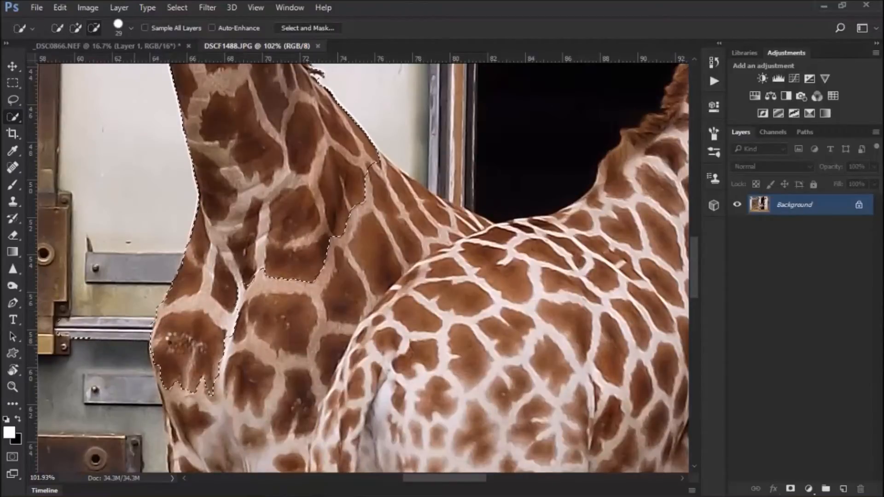
Extend the selection over the front-facing giraffe's chest and leg and across the second giraffe's body
{"action": "left_click_drag", "start_coordinate": [298, 320], "coordinate": [342, 195]}
{"action": "left_click_drag", "start_coordinate": [269, 285], "coordinate": [252, 377]}
{"action": "left_click_drag", "start_coordinate": [229, 309], "coordinate": [221, 299]}
{"action": "left_click_drag", "start_coordinate": [218, 267], "coordinate": [207, 235]}
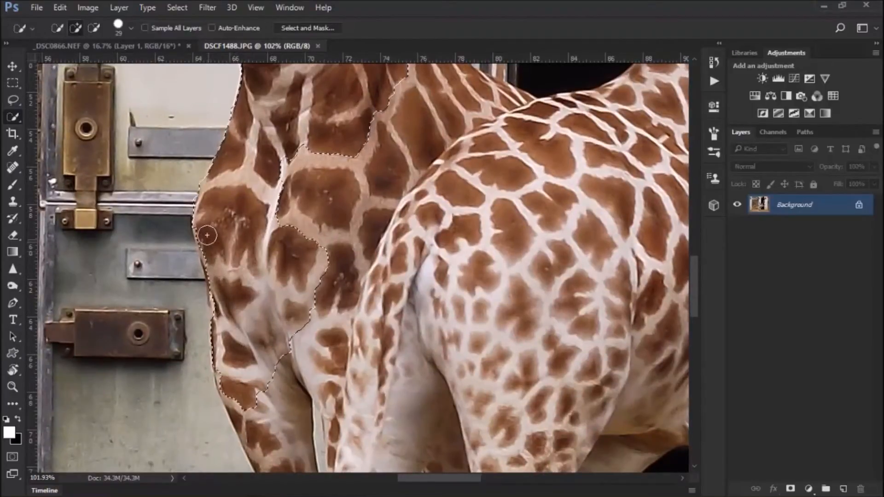
{"action": "left_click_drag", "start_coordinate": [280, 287], "coordinate": [250, 199]}
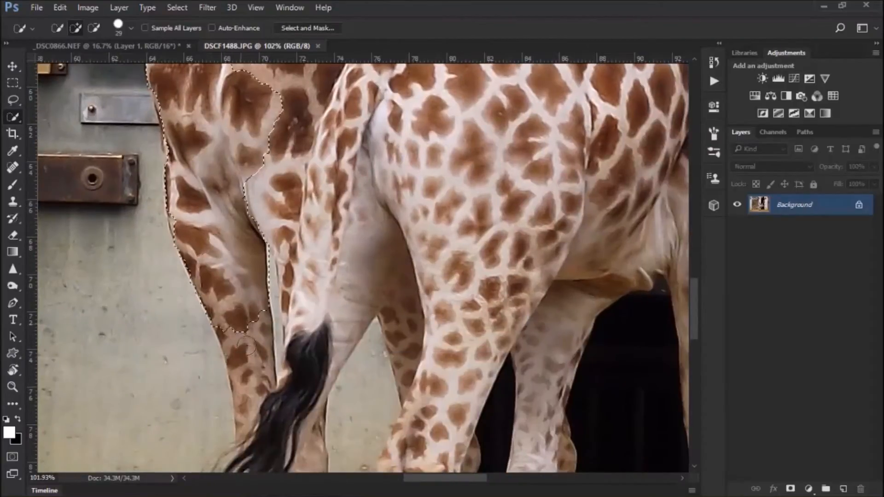
{"action": "mouse_move", "coordinate": [292, 343]}
{"action": "left_mouse_down"}
{"action": "mouse_move", "coordinate": [403, 229]}
{"action": "mouse_move", "coordinate": [598, 184]}
{"action": "mouse_move", "coordinate": [560, 152]}
{"action": "mouse_move", "coordinate": [430, 300]}
{"action": "left_mouse_up"}
Add the giraffes' backs and the second giraffe's neck and mane to the selection
{"action": "mouse_move", "coordinate": [288, 123]}
{"action": "left_mouse_down"}
{"action": "mouse_move", "coordinate": [423, 172]}
{"action": "mouse_move", "coordinate": [531, 160]}
{"action": "mouse_move", "coordinate": [563, 180]}
{"action": "mouse_move", "coordinate": [616, 266]}
{"action": "mouse_move", "coordinate": [618, 308]}
{"action": "mouse_move", "coordinate": [604, 345]}
{"action": "mouse_move", "coordinate": [461, 309]}
{"action": "mouse_move", "coordinate": [482, 238]}
{"action": "mouse_move", "coordinate": [474, 248]}
{"action": "mouse_move", "coordinate": [473, 177]}
{"action": "mouse_move", "coordinate": [455, 141]}
{"action": "mouse_move", "coordinate": [321, 93]}
{"action": "mouse_move", "coordinate": [303, 121]}
{"action": "mouse_move", "coordinate": [336, 292]}
{"action": "left_mouse_up"}
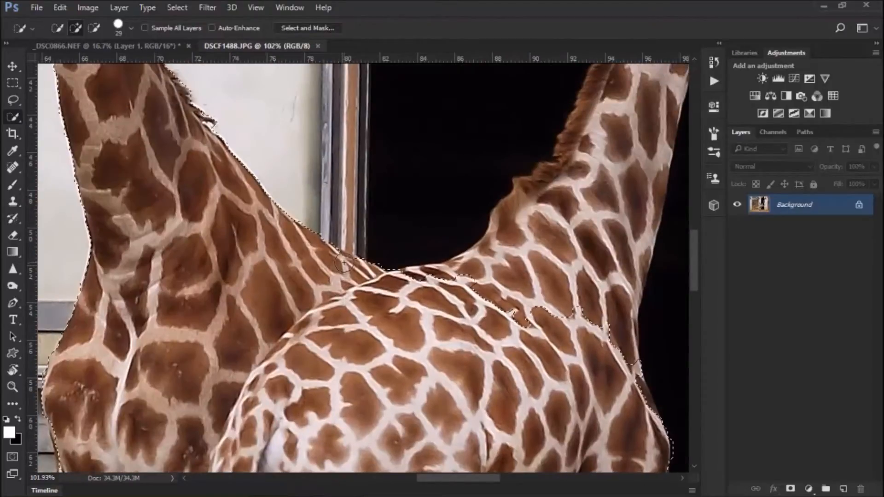
{"action": "mouse_move", "coordinate": [494, 293]}
{"action": "left_mouse_down"}
{"action": "mouse_move", "coordinate": [590, 178]}
{"action": "mouse_move", "coordinate": [609, 128]}
{"action": "mouse_move", "coordinate": [592, 155]}
{"action": "mouse_move", "coordinate": [586, 128]}
{"action": "mouse_move", "coordinate": [581, 152]}
{"action": "left_mouse_up"}
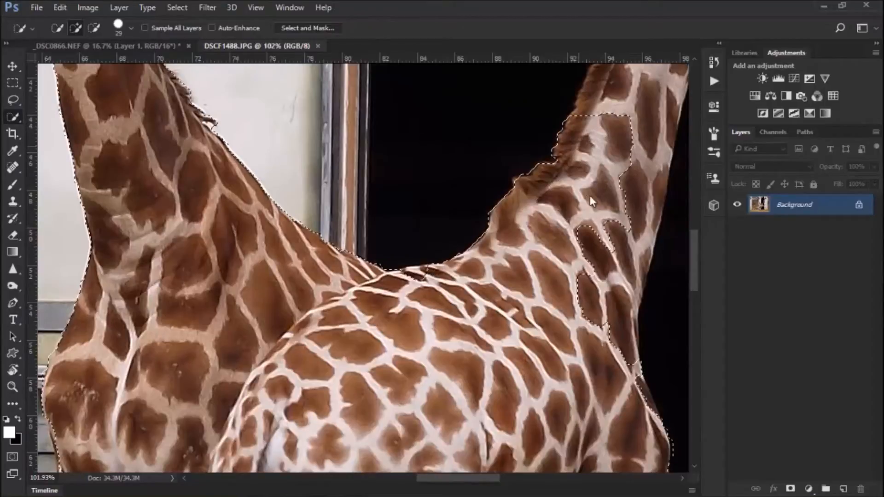
{"action": "mouse_move", "coordinate": [650, 187]}
{"action": "left_mouse_down"}
{"action": "mouse_move", "coordinate": [631, 277]}
{"action": "mouse_move", "coordinate": [639, 258]}
{"action": "mouse_move", "coordinate": [637, 265]}
{"action": "left_mouse_up"}
{"action": "mouse_move", "coordinate": [606, 192]}
{"action": "left_mouse_down"}
{"action": "mouse_move", "coordinate": [566, 286]}
{"action": "mouse_move", "coordinate": [503, 353]}
{"action": "left_mouse_up"}
{"action": "left_click_drag", "start_coordinate": [570, 154], "coordinate": [534, 251]}
{"action": "mouse_move", "coordinate": [574, 147]}
{"action": "left_mouse_down"}
{"action": "mouse_move", "coordinate": [587, 121]}
{"action": "mouse_move", "coordinate": [564, 263]}
{"action": "left_mouse_up"}
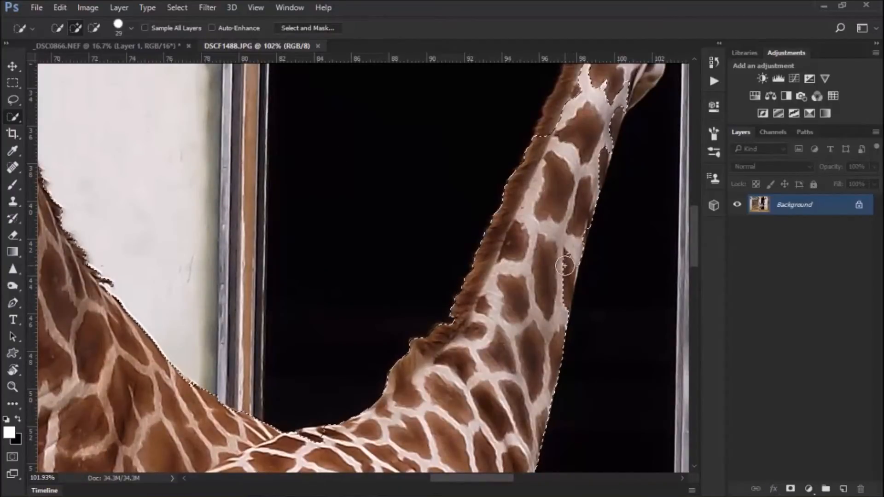
Add the second giraffe's upper neck, head, ears and both horns to the selection
{"action": "left_click_drag", "start_coordinate": [565, 165], "coordinate": [482, 321]}
{"action": "left_click_drag", "start_coordinate": [480, 267], "coordinate": [475, 275]}
{"action": "mouse_move", "coordinate": [489, 134]}
{"action": "left_mouse_down"}
{"action": "mouse_move", "coordinate": [517, 106]}
{"action": "mouse_move", "coordinate": [562, 123]}
{"action": "mouse_move", "coordinate": [567, 114]}
{"action": "mouse_move", "coordinate": [573, 157]}
{"action": "mouse_move", "coordinate": [582, 157]}
{"action": "mouse_move", "coordinate": [616, 124]}
{"action": "mouse_move", "coordinate": [563, 235]}
{"action": "mouse_move", "coordinate": [531, 273]}
{"action": "mouse_move", "coordinate": [516, 321]}
{"action": "left_mouse_up"}
{"action": "left_click_drag", "start_coordinate": [502, 273], "coordinate": [468, 386]}
{"action": "left_click_drag", "start_coordinate": [484, 193], "coordinate": [485, 179]}
{"action": "left_click_drag", "start_coordinate": [539, 209], "coordinate": [540, 198]}
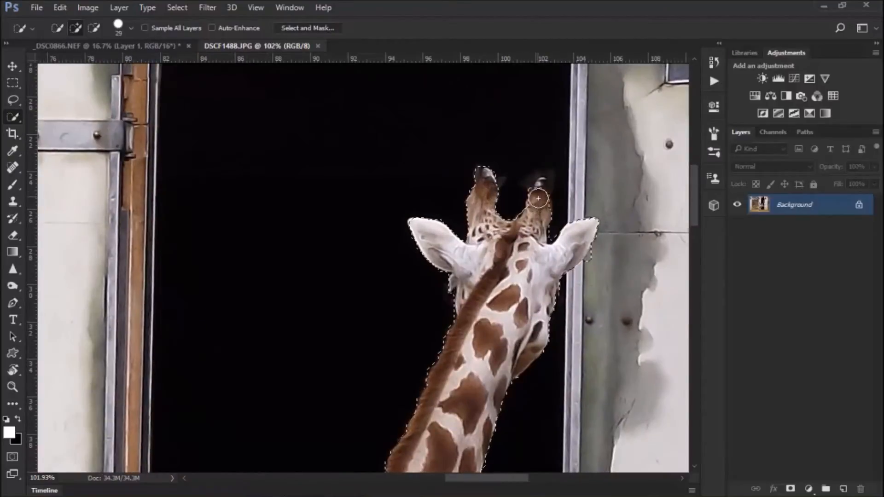
{"action": "left_click", "coordinate": [540, 185]}
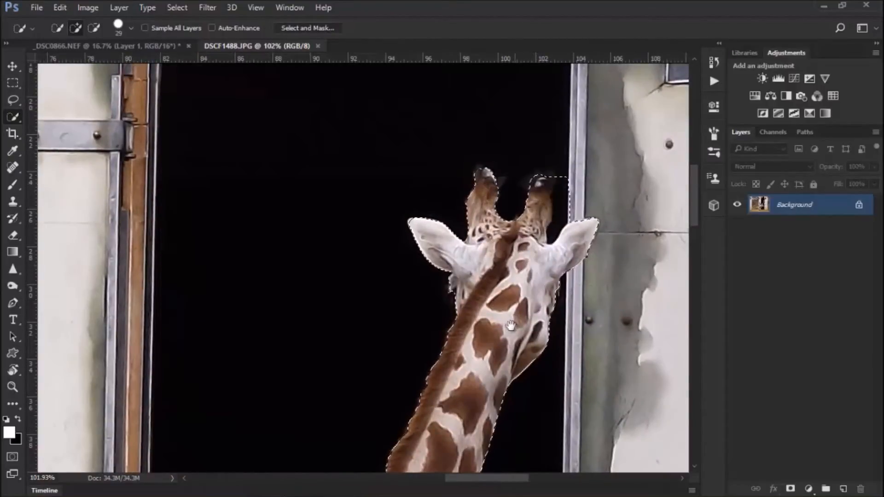
{"action": "left_click_drag", "start_coordinate": [514, 319], "coordinate": [527, 131]}
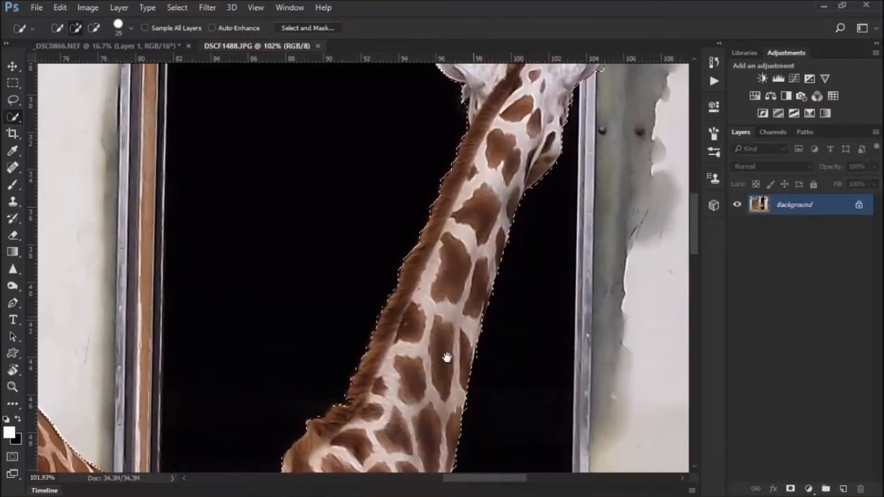
Extend the Quick Selection over the second giraffe's belly and down its front leg to below the knee
{"action": "left_click_drag", "start_coordinate": [450, 357], "coordinate": [474, 205]}
{"action": "scroll", "coordinate": [440, 295], "scroll_direction": "down", "scroll_amount": 4}
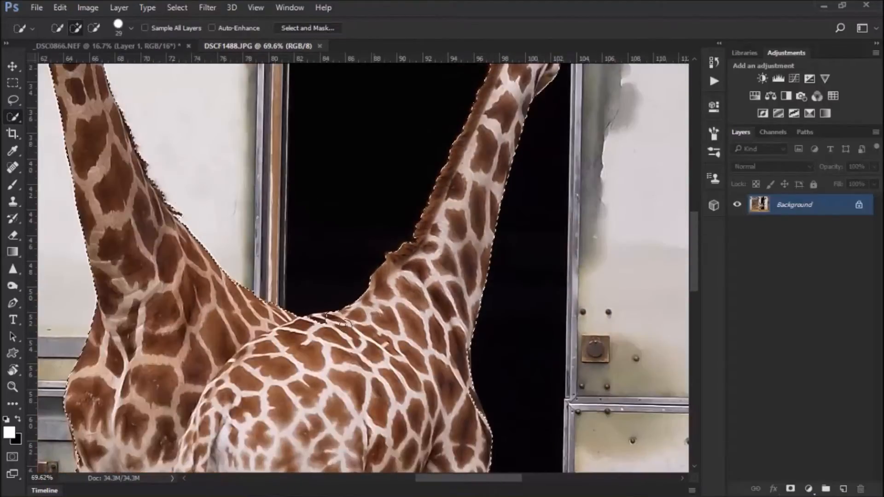
{"action": "left_click", "coordinate": [318, 324]}
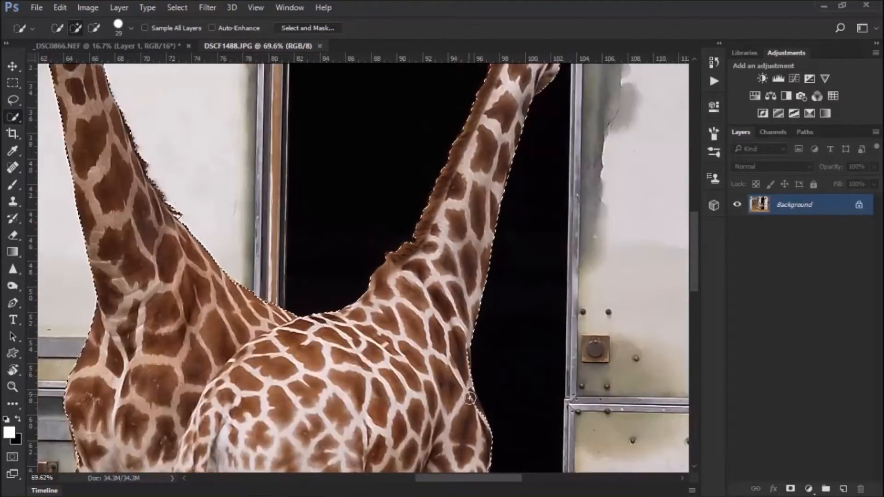
{"action": "left_click_drag", "start_coordinate": [446, 416], "coordinate": [477, 190]}
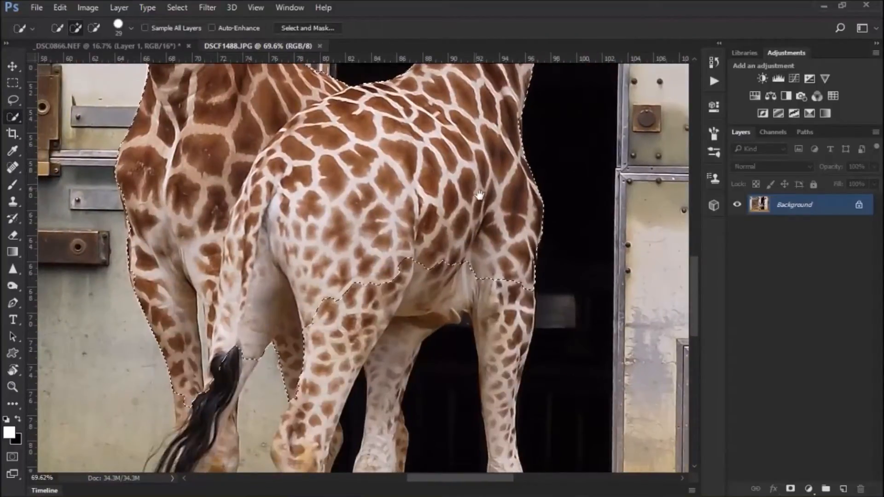
{"action": "left_click_drag", "start_coordinate": [438, 322], "coordinate": [456, 198]}
{"action": "left_click_drag", "start_coordinate": [436, 158], "coordinate": [400, 275]}
{"action": "left_click_drag", "start_coordinate": [510, 209], "coordinate": [527, 389]}
{"action": "left_click", "coordinate": [540, 212]}
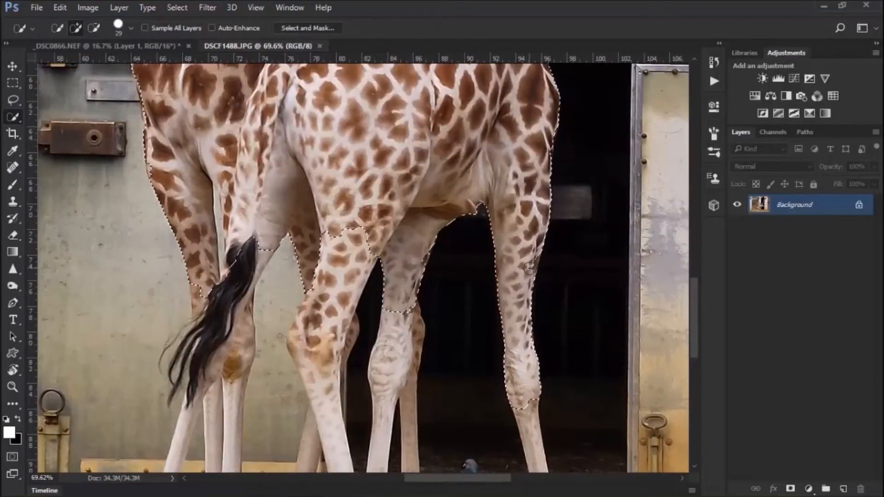
Extend the selection down the second giraffe's front leg to its hoof
{"action": "mouse_move", "coordinate": [421, 305]}
{"action": "left_mouse_down"}
{"action": "mouse_move", "coordinate": [399, 401]}
{"action": "mouse_move", "coordinate": [418, 289]}
{"action": "mouse_move", "coordinate": [404, 210]}
{"action": "left_mouse_up"}
{"action": "mouse_move", "coordinate": [520, 237]}
{"action": "left_mouse_down"}
{"action": "mouse_move", "coordinate": [549, 423]}
{"action": "mouse_move", "coordinate": [566, 428]}
{"action": "mouse_move", "coordinate": [544, 418]}
{"action": "mouse_move", "coordinate": [535, 372]}
{"action": "left_mouse_up"}
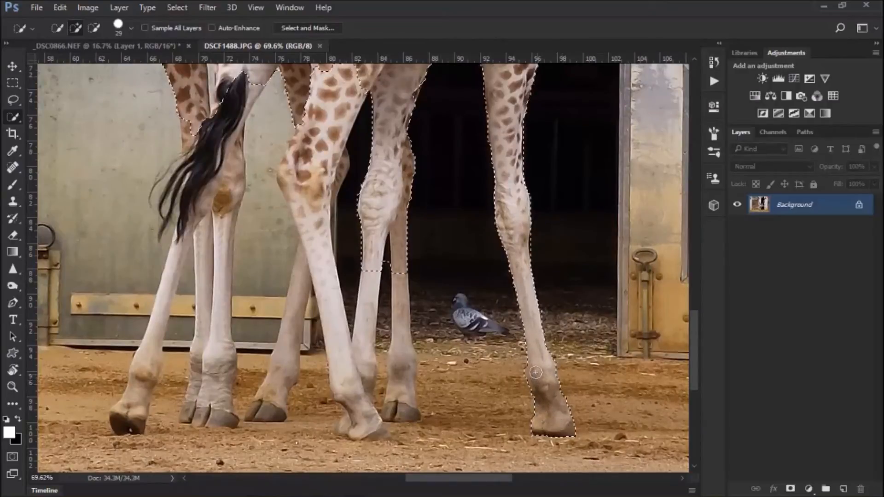
Try to extend the selection down the second giraffe's middle legs to the hooves and undo the strokes
{"action": "mouse_move", "coordinate": [430, 209]}
{"action": "left_mouse_down"}
{"action": "mouse_move", "coordinate": [422, 275]}
{"action": "mouse_move", "coordinate": [402, 276]}
{"action": "mouse_move", "coordinate": [400, 286]}
{"action": "mouse_move", "coordinate": [402, 395]}
{"action": "left_mouse_up"}
{"action": "key", "text": "ctrl+z"}
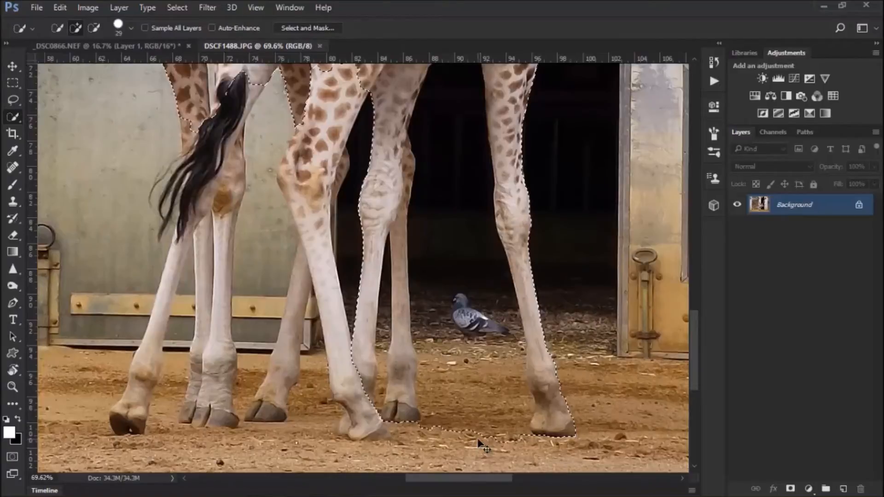
{"action": "scroll", "coordinate": [442, 269], "scroll_direction": "up", "scroll_amount": 3}
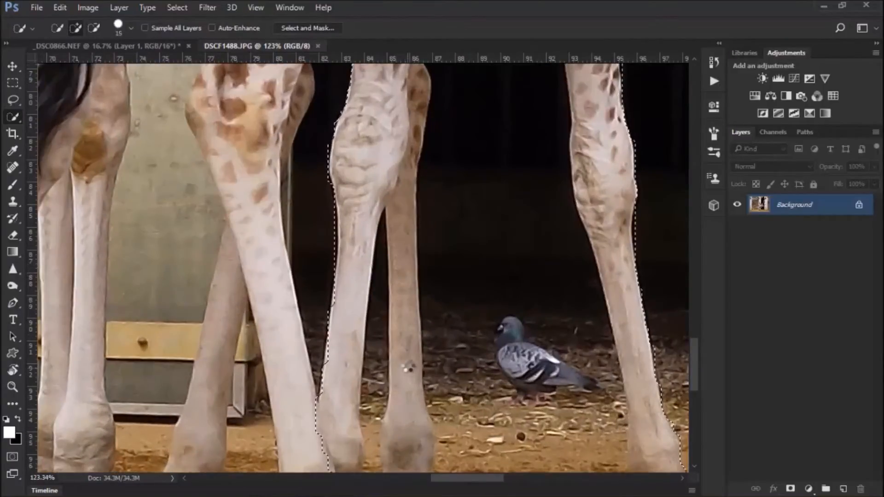
{"action": "left_click", "coordinate": [409, 366]}
{"action": "scroll", "coordinate": [409, 363], "scroll_direction": "down", "scroll_amount": 2}
{"action": "scroll", "coordinate": [409, 363], "scroll_direction": "down", "scroll_amount": 1}
{"action": "key", "text": "ctrl+z"}
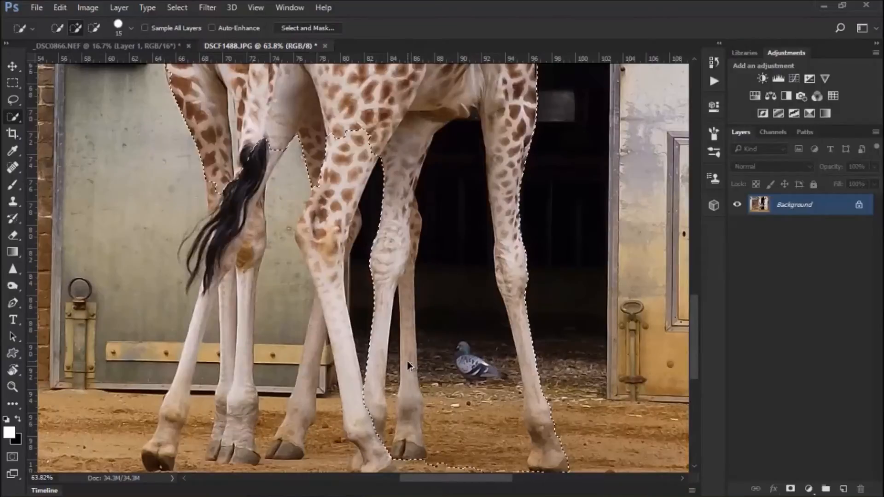
Extend the selection down the second giraffe's remaining legs and across the tail and legs of the front-facing giraffe
{"action": "scroll", "coordinate": [417, 362], "scroll_direction": "up", "scroll_amount": 1}
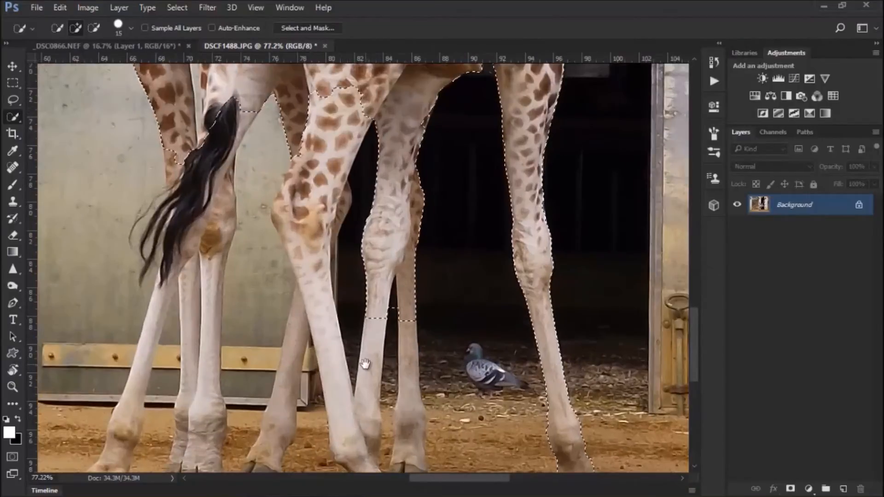
{"action": "left_click_drag", "start_coordinate": [363, 363], "coordinate": [372, 258]}
{"action": "scroll", "coordinate": [418, 221], "scroll_direction": "up", "scroll_amount": 4}
{"action": "left_click_drag", "start_coordinate": [419, 220], "coordinate": [421, 278]}
{"action": "scroll", "coordinate": [420, 278], "scroll_direction": "down", "scroll_amount": 4}
{"action": "left_click_drag", "start_coordinate": [366, 280], "coordinate": [374, 282]}
{"action": "mouse_move", "coordinate": [342, 155]}
{"action": "left_mouse_down"}
{"action": "mouse_move", "coordinate": [339, 231]}
{"action": "mouse_move", "coordinate": [376, 387]}
{"action": "mouse_move", "coordinate": [304, 368]}
{"action": "mouse_move", "coordinate": [159, 373]}
{"action": "mouse_move", "coordinate": [230, 209]}
{"action": "mouse_move", "coordinate": [215, 177]}
{"action": "mouse_move", "coordinate": [202, 189]}
{"action": "left_mouse_up"}
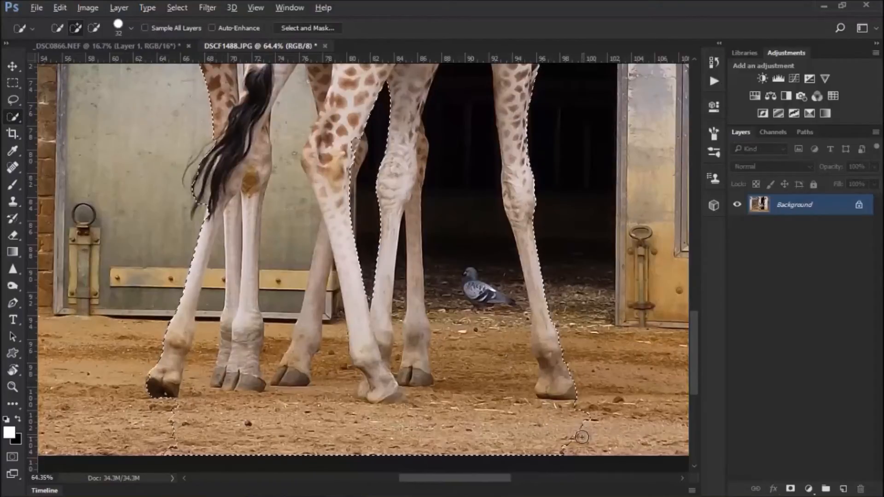
Subtract the dark doorway and the sandy ground between and below the second giraffe's hooves from the selection
{"action": "left_click_drag", "start_coordinate": [484, 419], "coordinate": [482, 336]}
{"action": "left_click_drag", "start_coordinate": [477, 297], "coordinate": [477, 257]}
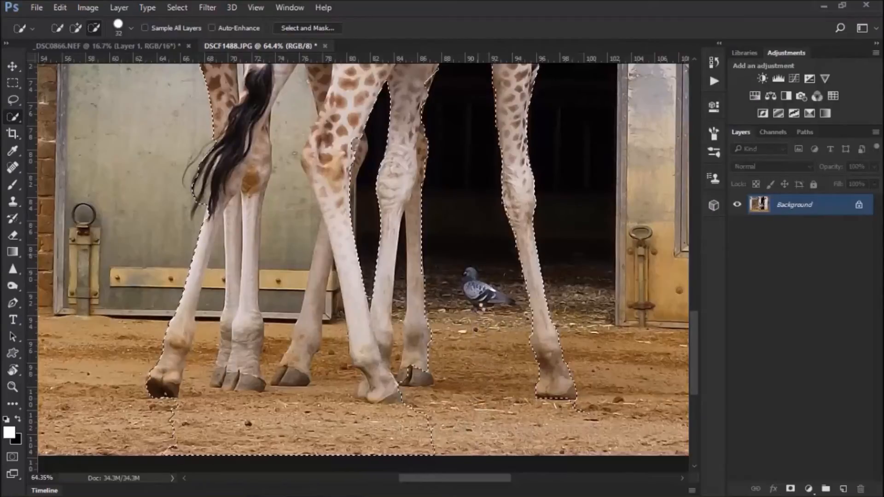
{"action": "left_click_drag", "start_coordinate": [425, 434], "coordinate": [318, 432]}
{"action": "mouse_move", "coordinate": [311, 434]}
{"action": "left_mouse_down"}
{"action": "mouse_move", "coordinate": [231, 442]}
{"action": "mouse_move", "coordinate": [183, 426]}
{"action": "mouse_move", "coordinate": [230, 426]}
{"action": "mouse_move", "coordinate": [321, 400]}
{"action": "left_mouse_up"}
{"action": "scroll", "coordinate": [321, 400], "scroll_direction": "up", "scroll_amount": 2}
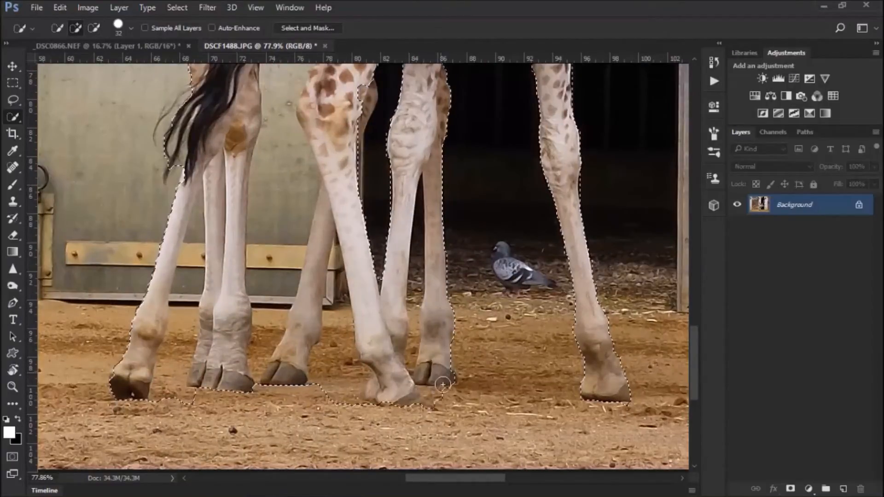
{"action": "key", "text": "alt"}
{"action": "left_click", "coordinate": [425, 413], "text": "alt"}
Subtract the ground between the crossed legs and restore the rear leg's ankle edge in the selection
{"action": "key", "text": "alt"}
{"action": "left_click_drag", "start_coordinate": [335, 357], "coordinate": [338, 285]}
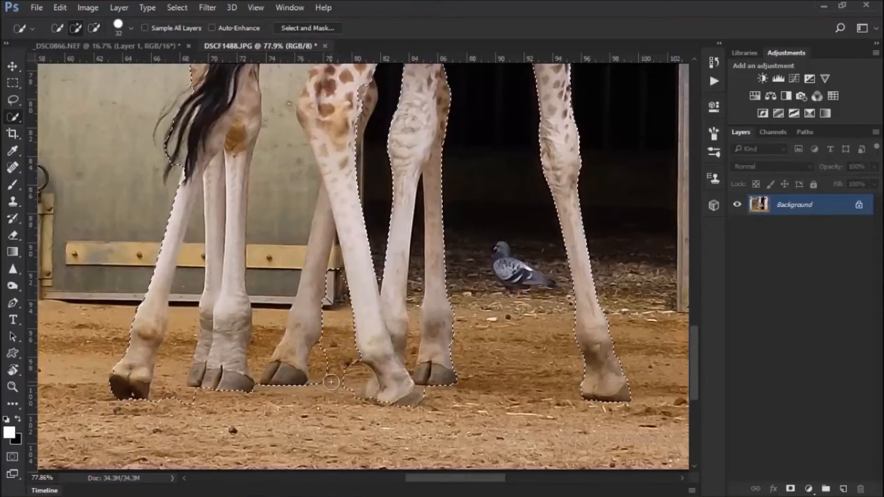
{"action": "left_click", "coordinate": [352, 383], "text": "alt"}
{"action": "left_click", "coordinate": [348, 389], "text": "alt"}
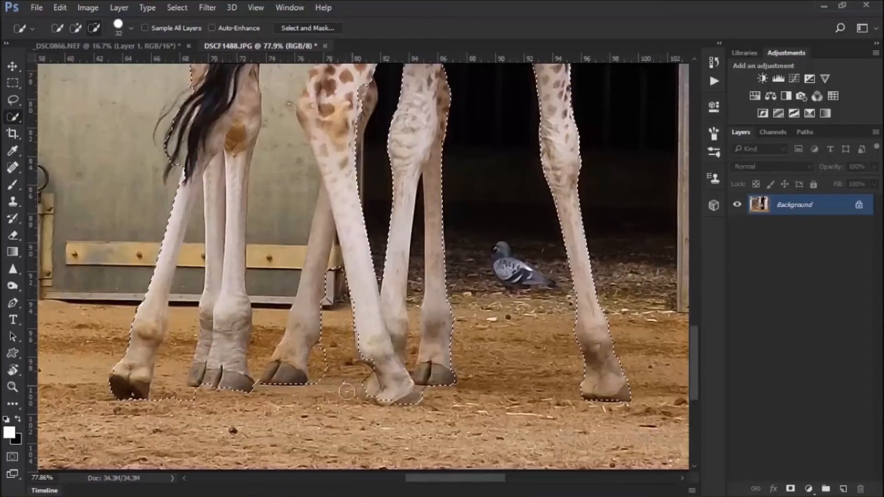
{"action": "left_click_drag", "start_coordinate": [322, 365], "coordinate": [322, 377]}
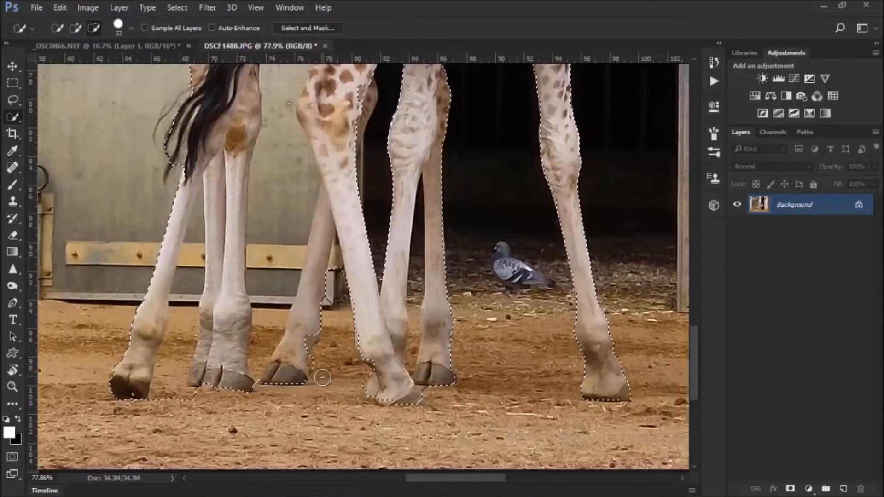
{"action": "left_click_drag", "start_coordinate": [307, 340], "coordinate": [312, 340]}
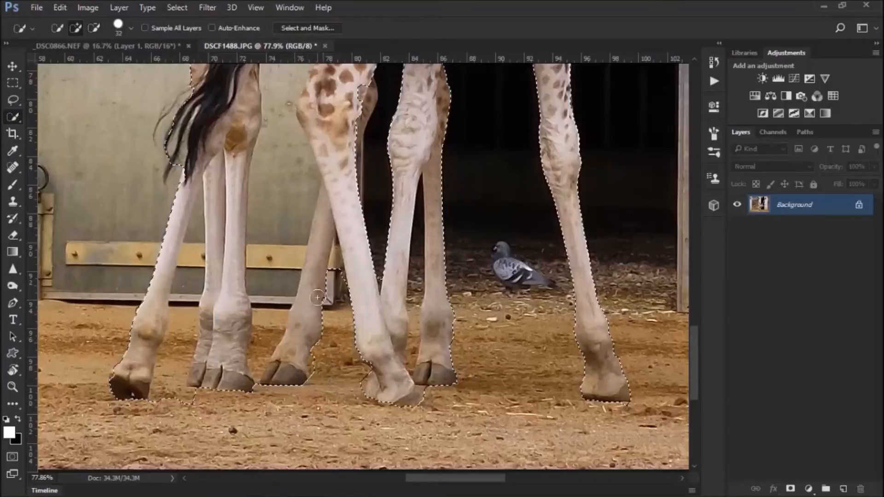
Reduce the brush to 13 px and subtract the narrow strip of door between the crossed legs
{"action": "scroll", "coordinate": [327, 275], "scroll_direction": "up", "scroll_amount": 4}
{"action": "right_click", "coordinate": [329, 253], "text": "alt"}
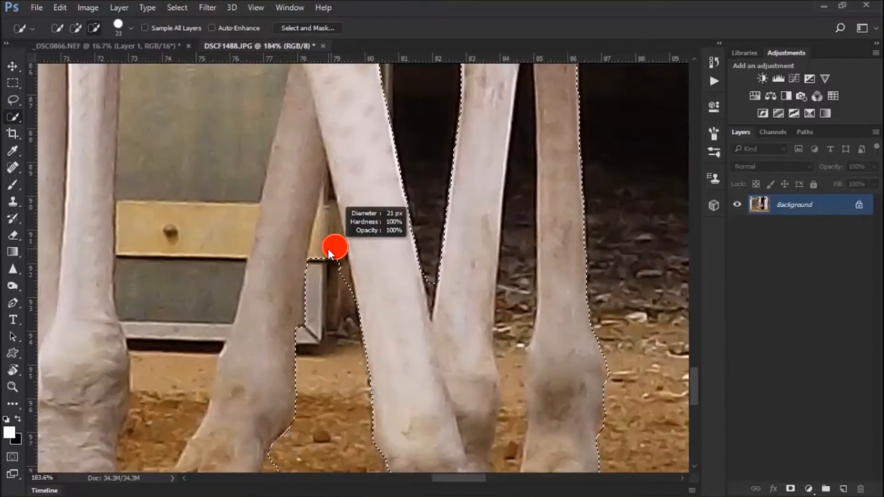
{"action": "mouse_move", "coordinate": [330, 256]}
{"action": "left_mouse_down"}
{"action": "mouse_move", "coordinate": [327, 206]}
{"action": "mouse_move", "coordinate": [312, 302]}
{"action": "left_mouse_up"}
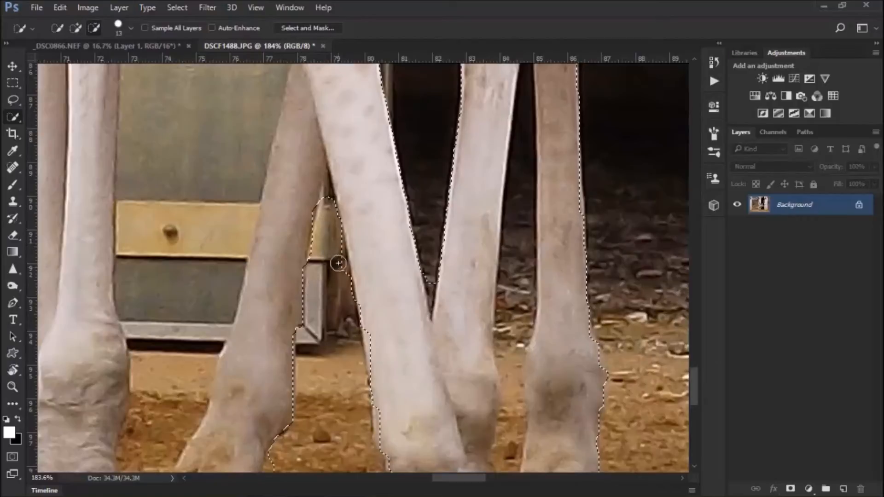
{"action": "left_click_drag", "start_coordinate": [338, 262], "coordinate": [338, 270]}
{"action": "left_click_drag", "start_coordinate": [334, 240], "coordinate": [337, 248]}
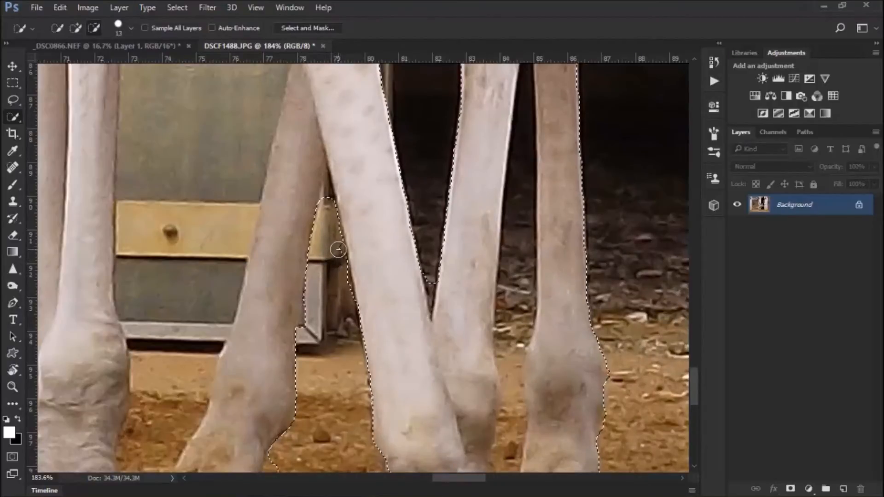
{"action": "scroll", "coordinate": [399, 288], "scroll_direction": "down", "scroll_amount": 3}
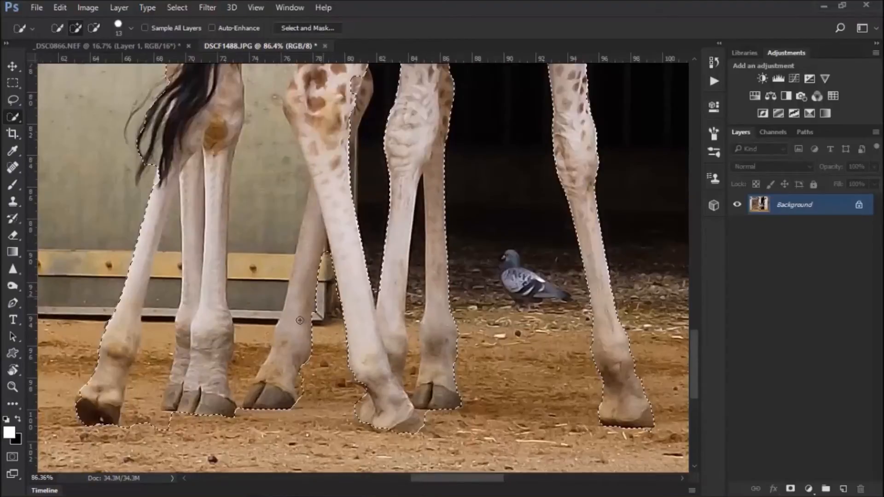
Subtract the door and ground between the two giraffes' legs, from the hooves up to the belly
{"action": "mouse_move", "coordinate": [261, 252]}
{"action": "left_mouse_down"}
{"action": "mouse_move", "coordinate": [268, 163]}
{"action": "mouse_move", "coordinate": [272, 289]}
{"action": "mouse_move", "coordinate": [260, 289]}
{"action": "mouse_move", "coordinate": [239, 377]}
{"action": "mouse_move", "coordinate": [228, 364]}
{"action": "mouse_move", "coordinate": [238, 396]}
{"action": "mouse_move", "coordinate": [236, 367]}
{"action": "left_mouse_up"}
{"action": "left_click_drag", "start_coordinate": [232, 329], "coordinate": [226, 362]}
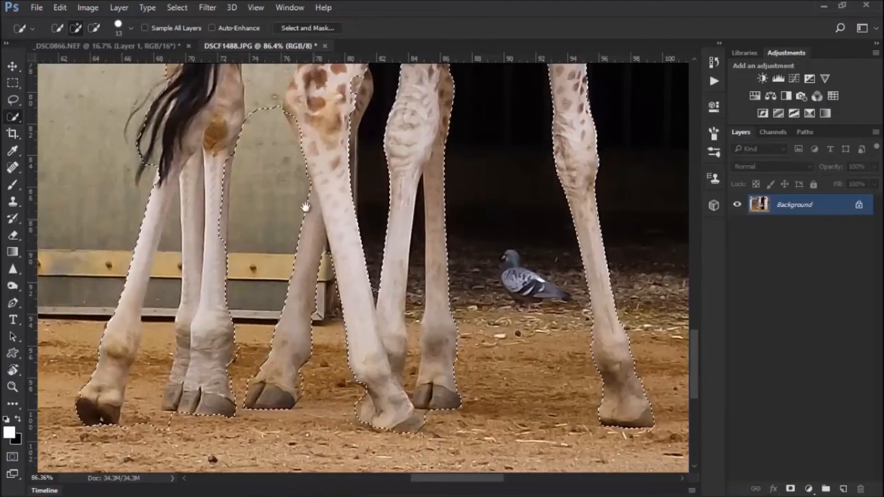
{"action": "left_click_drag", "start_coordinate": [306, 214], "coordinate": [329, 355]}
{"action": "mouse_move", "coordinate": [282, 261]}
{"action": "left_mouse_down"}
{"action": "mouse_move", "coordinate": [305, 165]}
{"action": "mouse_move", "coordinate": [263, 177]}
{"action": "mouse_move", "coordinate": [244, 360]}
{"action": "left_mouse_up"}
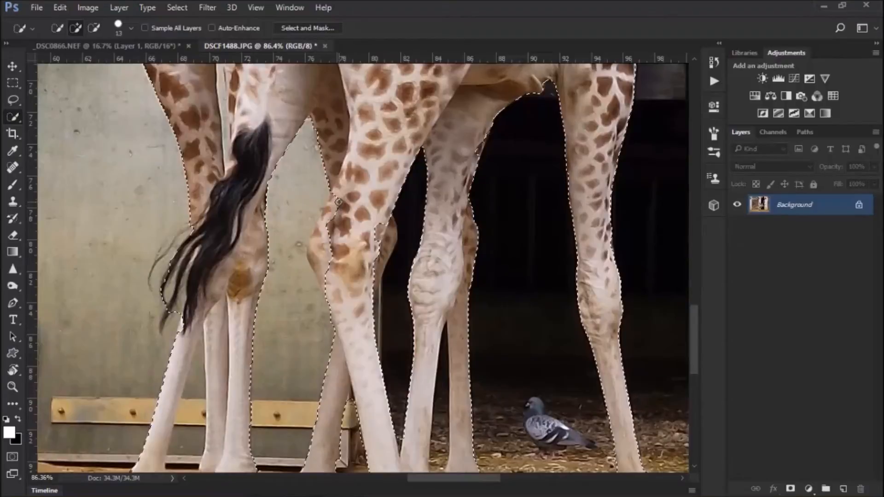
Add the missing knee areas of the crossed legs back and subtract the dark doorway beside them
{"action": "mouse_move", "coordinate": [325, 230]}
{"action": "left_mouse_down"}
{"action": "mouse_move", "coordinate": [323, 270]}
{"action": "mouse_move", "coordinate": [313, 254]}
{"action": "mouse_move", "coordinate": [354, 304]}
{"action": "mouse_move", "coordinate": [361, 355]}
{"action": "mouse_move", "coordinate": [321, 375]}
{"action": "left_mouse_up"}
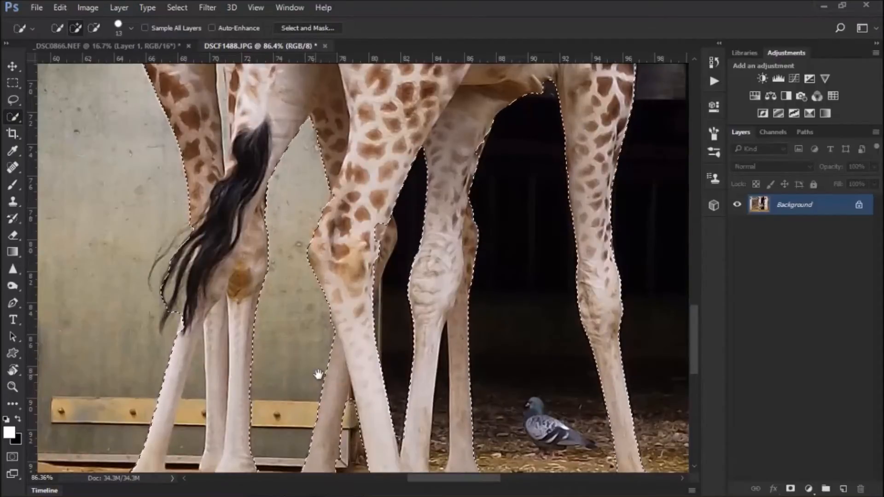
{"action": "left_click", "coordinate": [391, 245]}
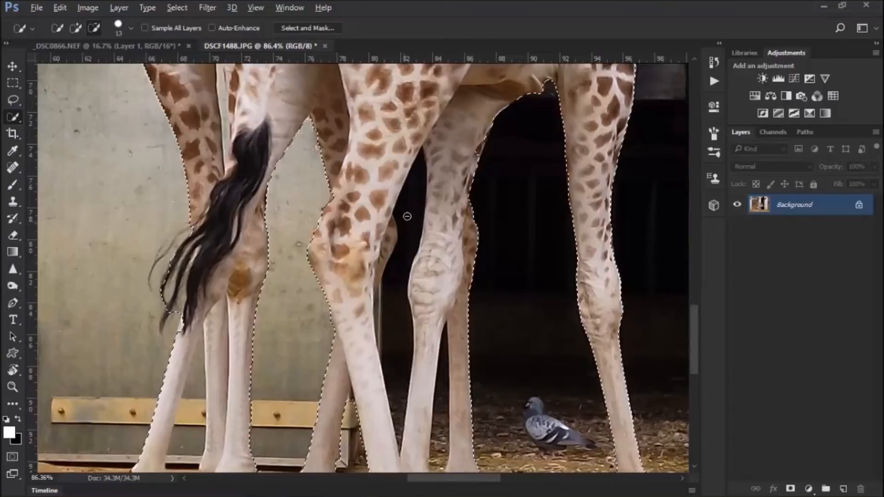
{"action": "left_click_drag", "start_coordinate": [413, 200], "coordinate": [412, 218]}
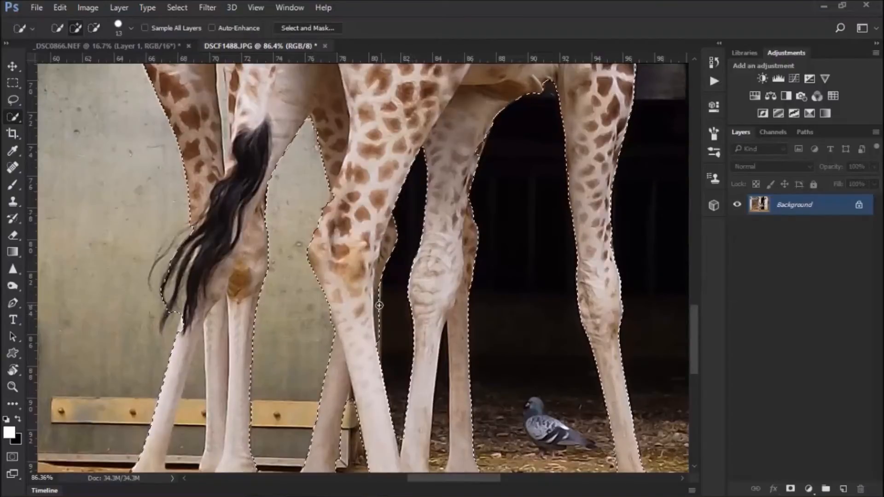
Subtract the door and ground between the front-facing giraffe's legs below the tail
{"action": "left_click_drag", "start_coordinate": [290, 311], "coordinate": [336, 180]}
{"action": "mouse_move", "coordinate": [214, 439]}
{"action": "left_mouse_down"}
{"action": "mouse_move", "coordinate": [235, 284]}
{"action": "mouse_move", "coordinate": [235, 197]}
{"action": "mouse_move", "coordinate": [186, 401]}
{"action": "mouse_move", "coordinate": [222, 423]}
{"action": "mouse_move", "coordinate": [198, 422]}
{"action": "mouse_move", "coordinate": [202, 408]}
{"action": "left_mouse_up"}
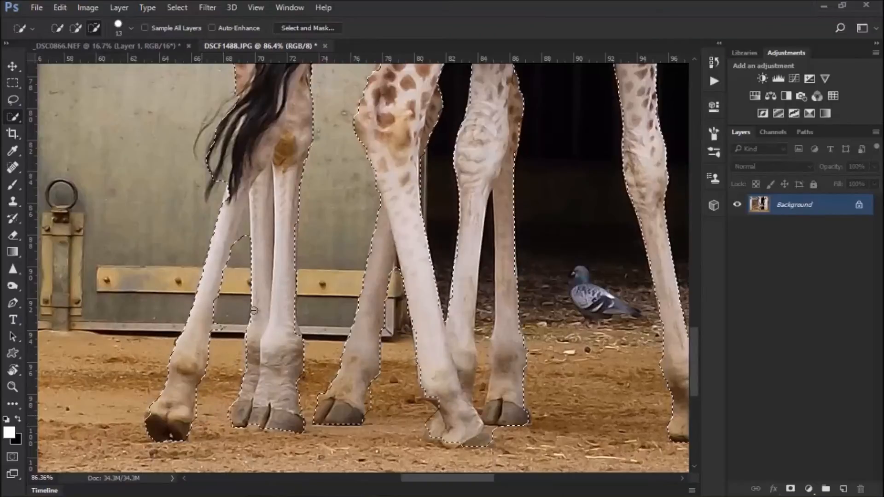
{"action": "left_click_drag", "start_coordinate": [245, 245], "coordinate": [247, 228]}
Copy the selected giraffes to a new layer and hide the Background layer
{"action": "scroll", "coordinate": [432, 423], "scroll_direction": "down", "scroll_amount": 2}
{"action": "scroll", "coordinate": [433, 424], "scroll_direction": "down", "scroll_amount": 6}
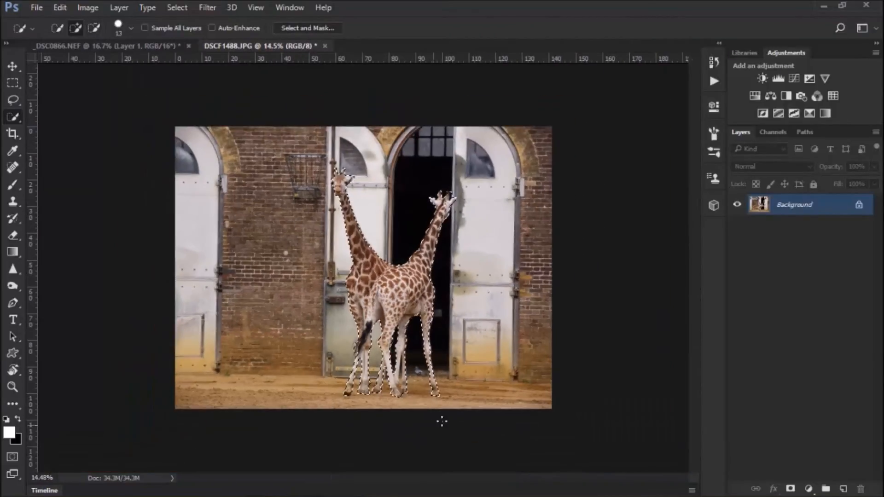
{"action": "scroll", "coordinate": [364, 272], "scroll_direction": "up", "scroll_amount": 1}
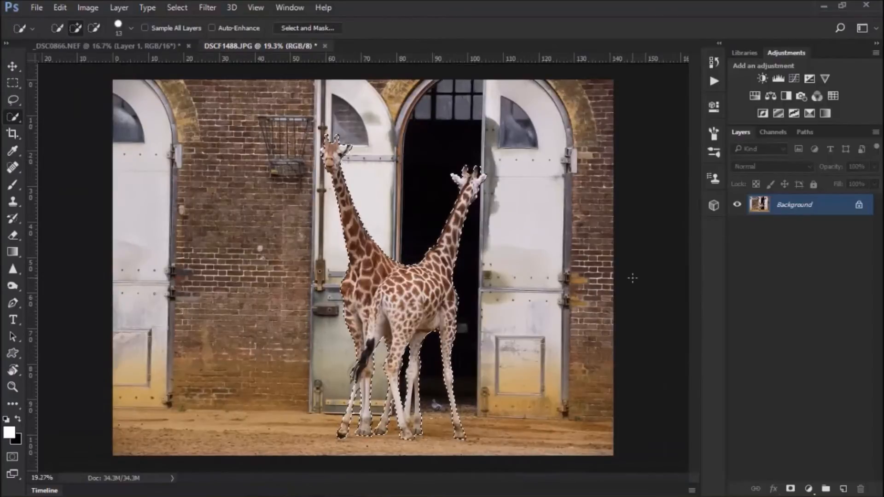
{"action": "key", "text": "ctrl+j"}
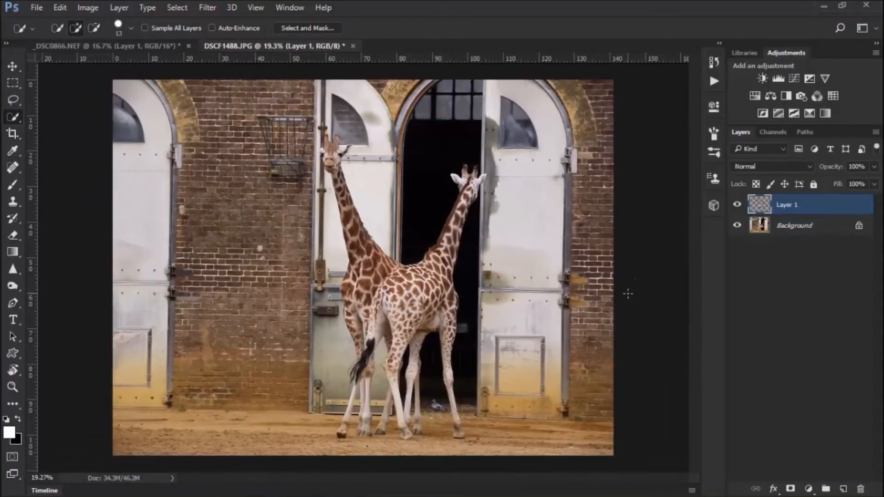
{"action": "left_click", "coordinate": [738, 227]}
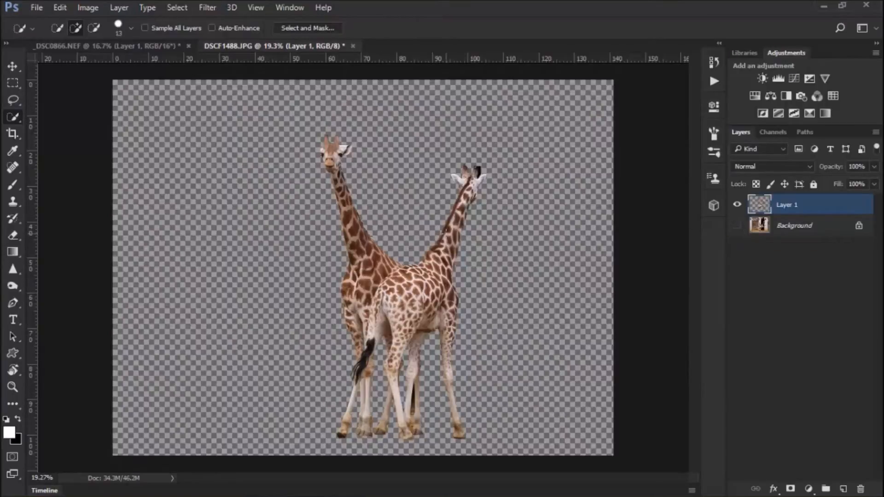
Load the giraffe layer's outline as a selection, fill it with the black background colour and deselect
{"action": "left_click", "coordinate": [762, 208], "text": "ctrl"}
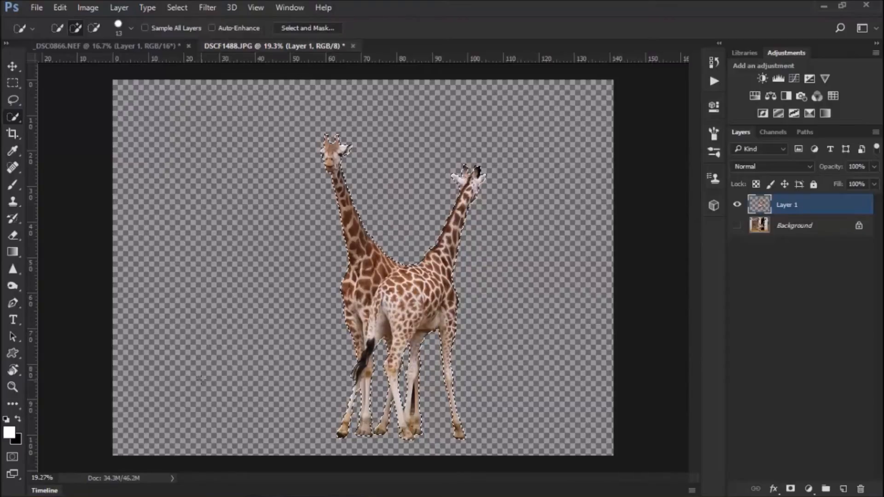
{"action": "key", "text": "ctrl+BackSpace"}
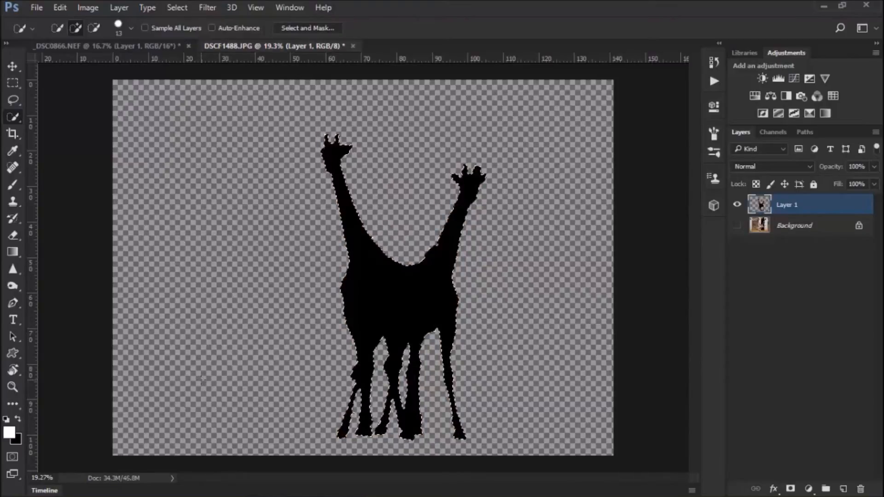
{"action": "key", "text": "ctrl+d"}
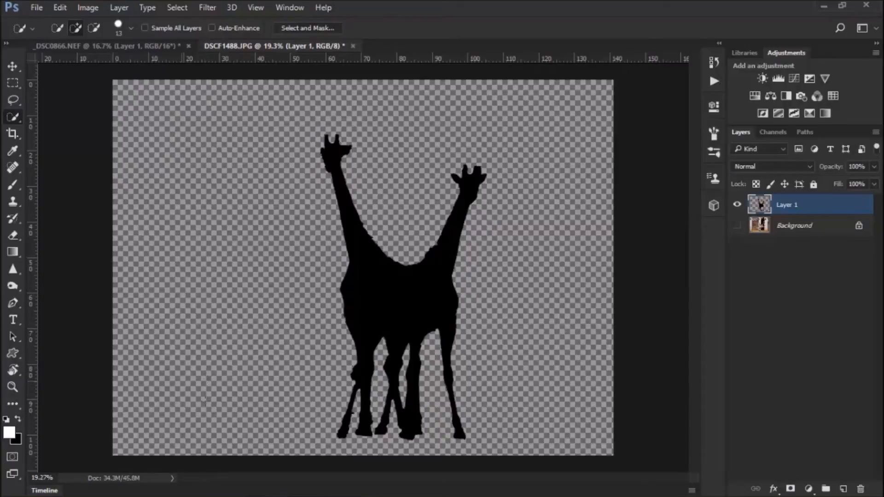
Erase the stray stub from the inner edge of the thin lower leg on the left side of the giraffe silhouette
{"action": "left_click", "coordinate": [12, 68]}
{"action": "scroll", "coordinate": [407, 356], "scroll_direction": "up", "scroll_amount": 5}
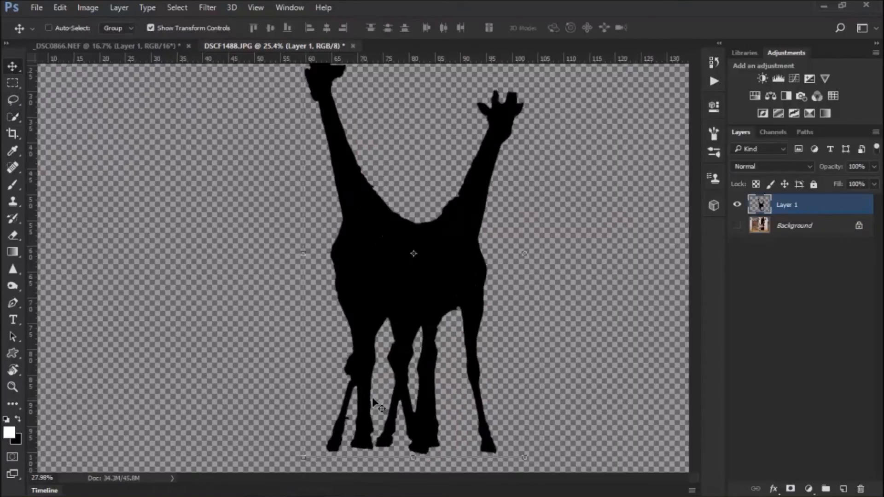
{"action": "scroll", "coordinate": [346, 329], "scroll_direction": "up", "scroll_amount": 3}
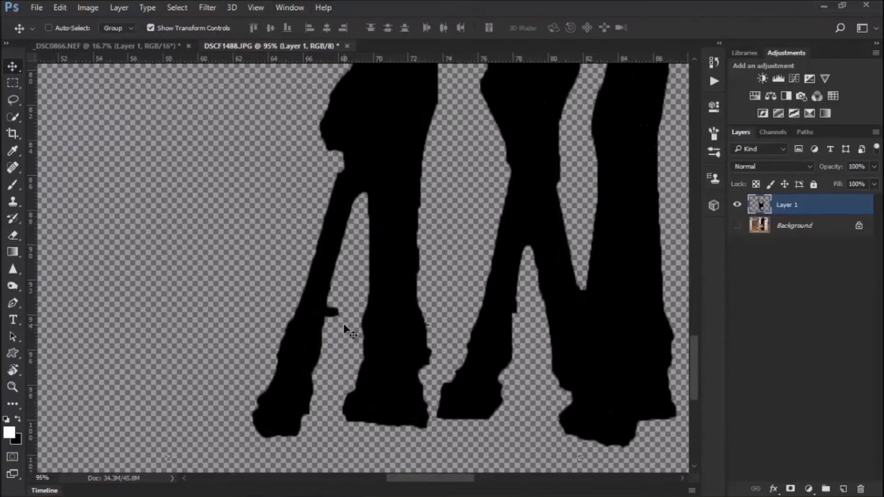
{"action": "left_click", "coordinate": [12, 235]}
{"action": "left_click_drag", "start_coordinate": [340, 328], "coordinate": [281, 330]}
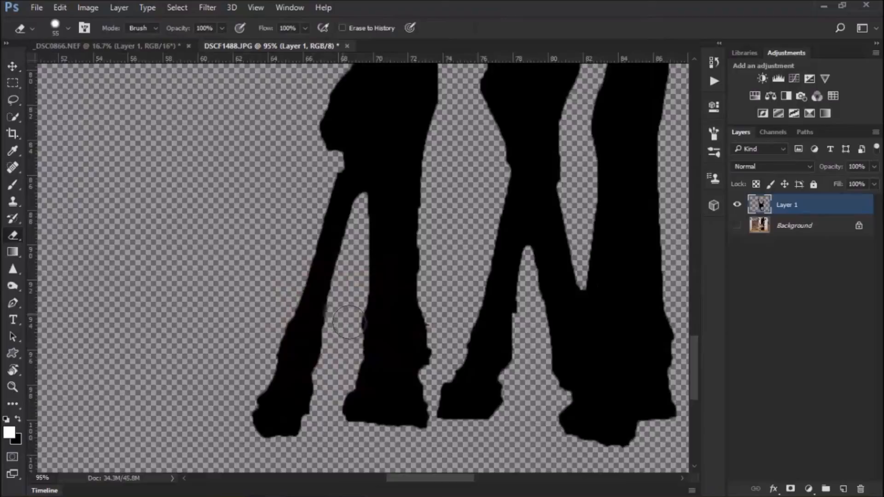
{"action": "scroll", "coordinate": [357, 346], "scroll_direction": "down", "scroll_amount": 5}
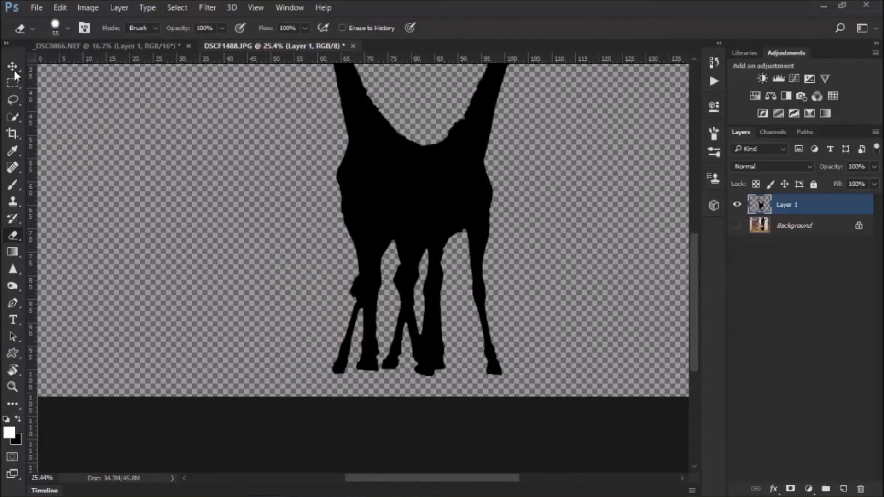
Move the black giraffe silhouette into the _DSC0866.NEF composite, placing it right of centre over the treeline
{"action": "left_click", "coordinate": [13, 68]}
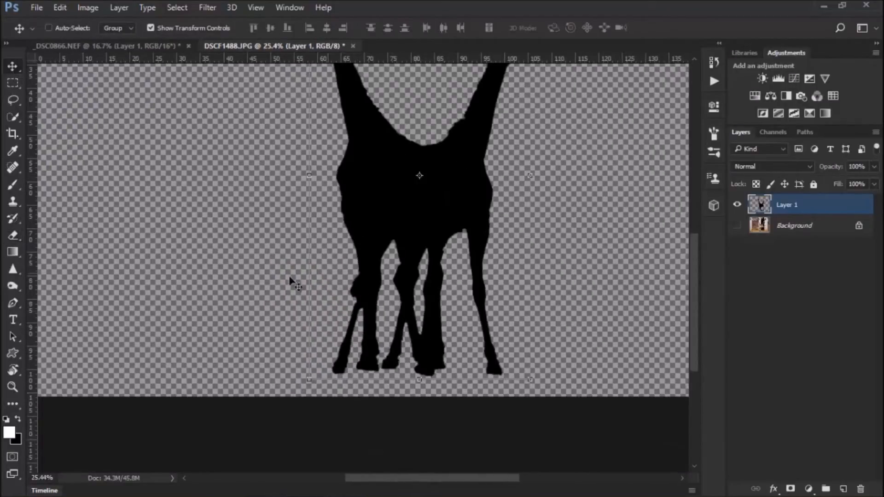
{"action": "scroll", "coordinate": [377, 301], "scroll_direction": "down", "scroll_amount": 2}
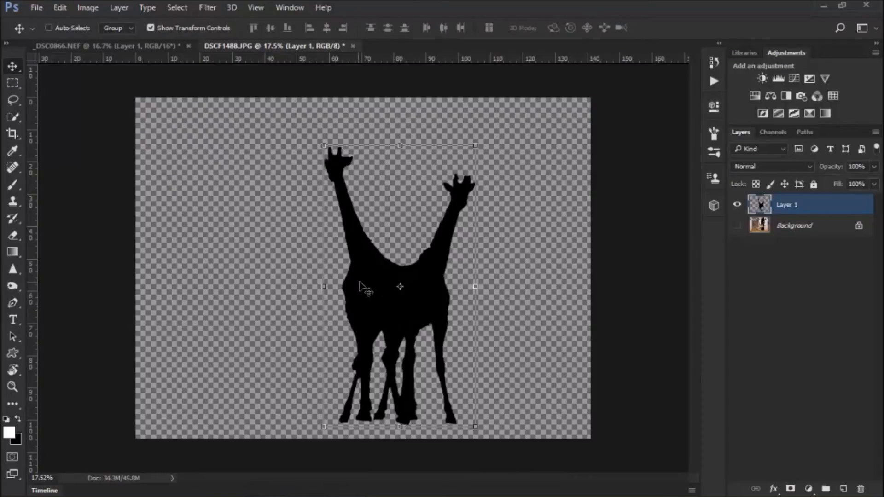
{"action": "left_click_drag", "start_coordinate": [356, 257], "coordinate": [405, 273]}
{"action": "left_click", "coordinate": [434, 215]}
{"action": "left_click", "coordinate": [512, 231]}
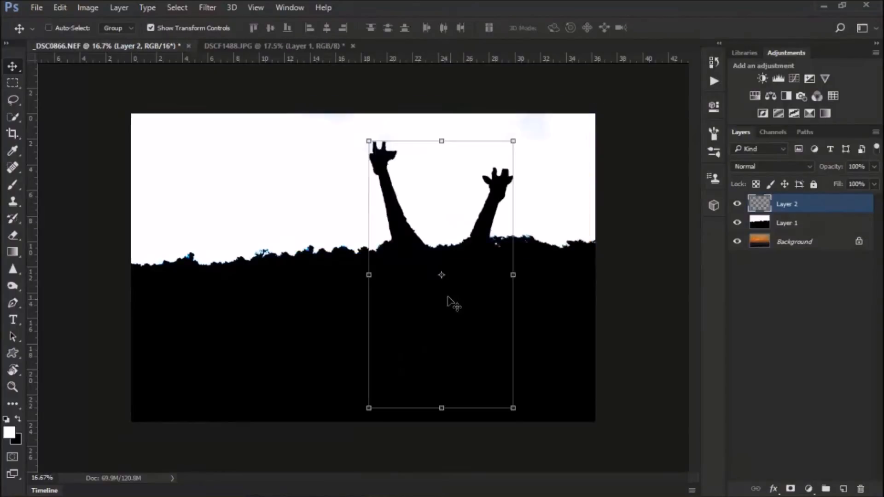
{"action": "scroll", "coordinate": [462, 343], "scroll_direction": "up", "scroll_amount": 12}
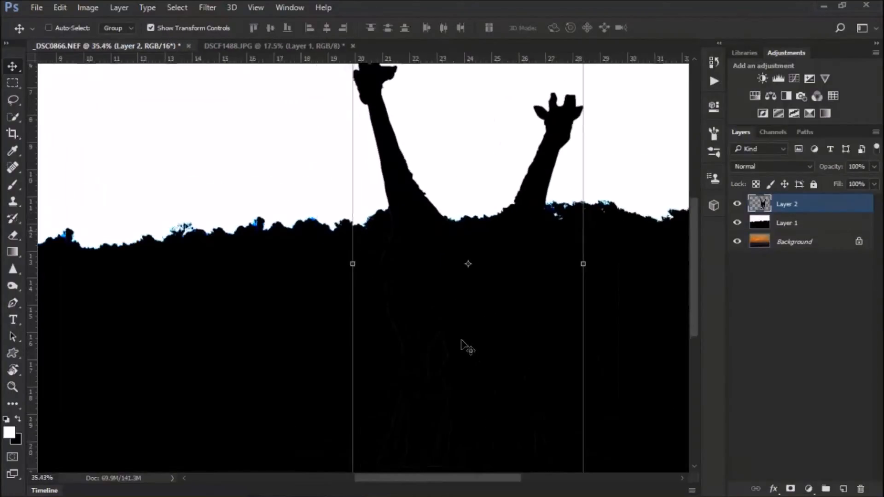
{"action": "scroll", "coordinate": [462, 341], "scroll_direction": "down", "scroll_amount": 10}
{"action": "scroll", "coordinate": [462, 344], "scroll_direction": "down", "scroll_amount": 4}
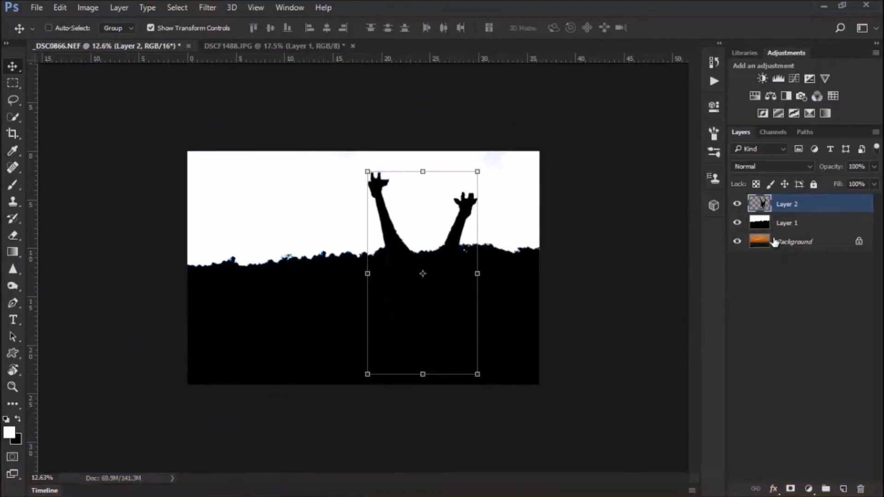
Hide the giraffe layer to work on the treeline alone, and make the visible treeline layer active
{"action": "left_click", "coordinate": [737, 222]}
{"action": "left_click", "coordinate": [737, 204]}
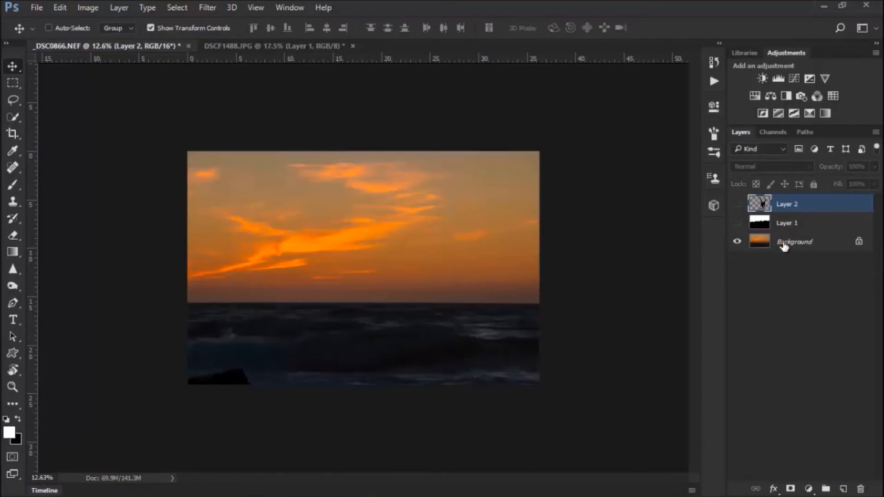
{"action": "left_click", "coordinate": [760, 242]}
{"action": "left_click", "coordinate": [737, 222]}
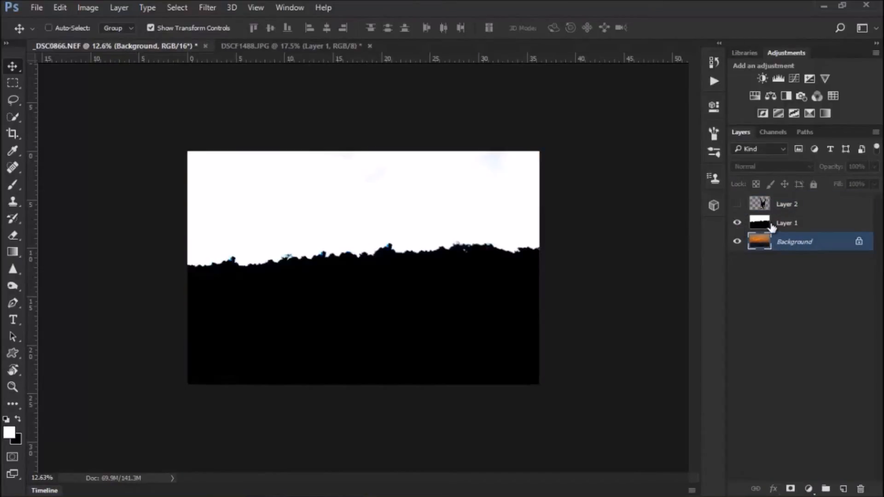
{"action": "left_click_drag", "start_coordinate": [744, 224], "coordinate": [713, 238]}
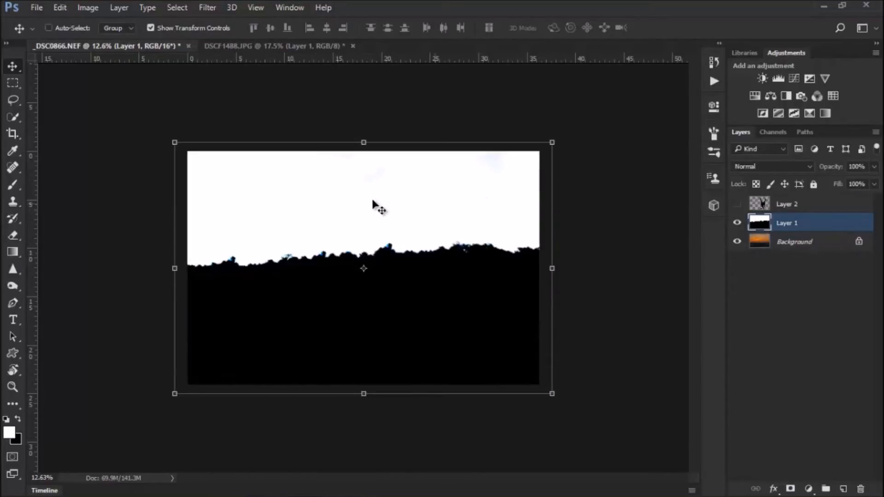
Select the treeline layer's white sky with the Magic Wand, add a layer mask and invert it to reveal the sunset
{"action": "left_click", "coordinate": [15, 111]}
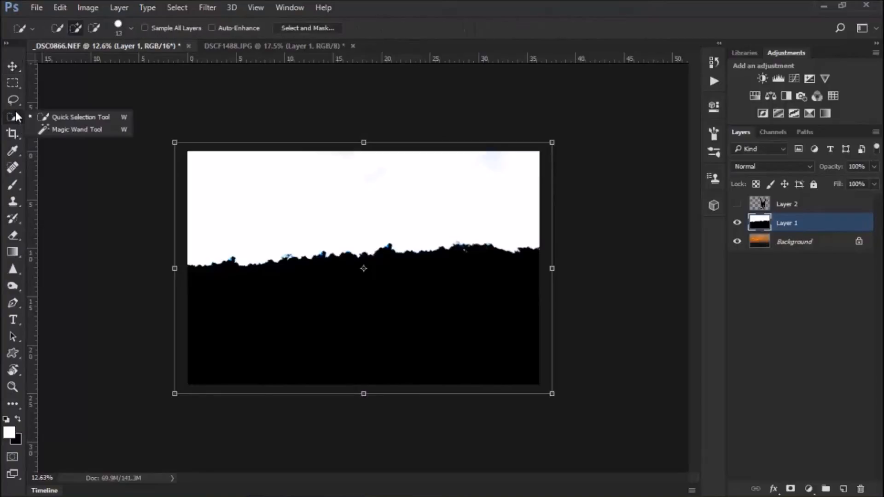
{"action": "left_click", "coordinate": [72, 131]}
{"action": "left_click", "coordinate": [332, 215]}
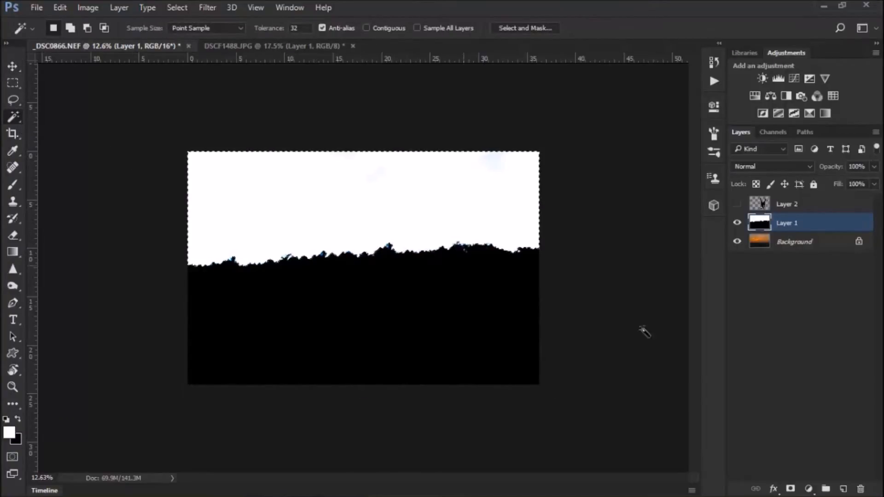
{"action": "left_click", "coordinate": [790, 488]}
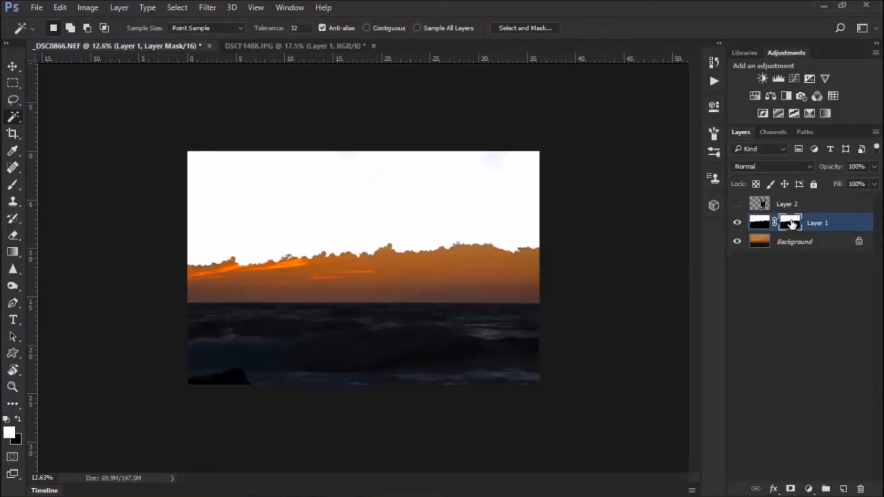
{"action": "key", "text": "ctrl+i"}
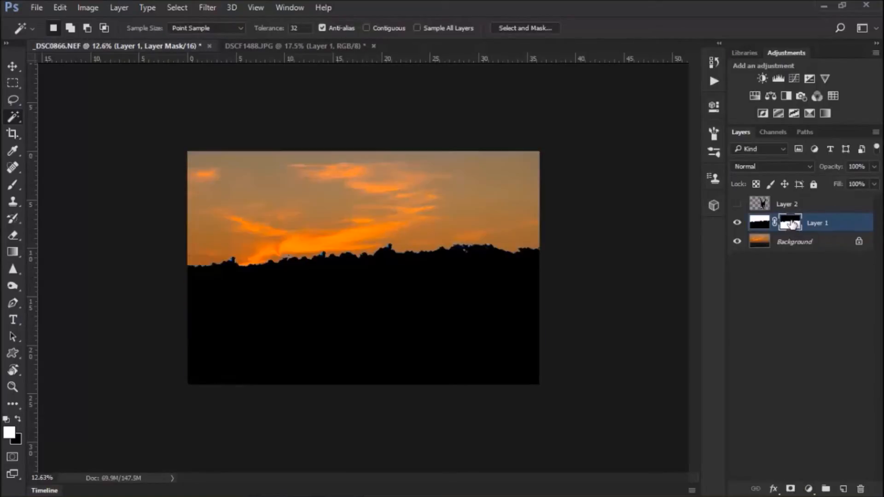
{"action": "scroll", "coordinate": [399, 288], "scroll_direction": "up", "scroll_amount": 10}
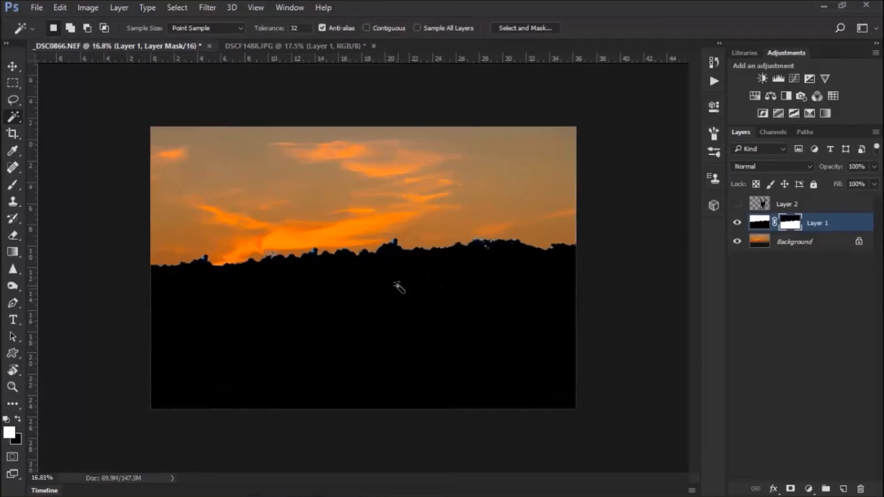
{"action": "scroll", "coordinate": [357, 232], "scroll_direction": "up", "scroll_amount": 4}
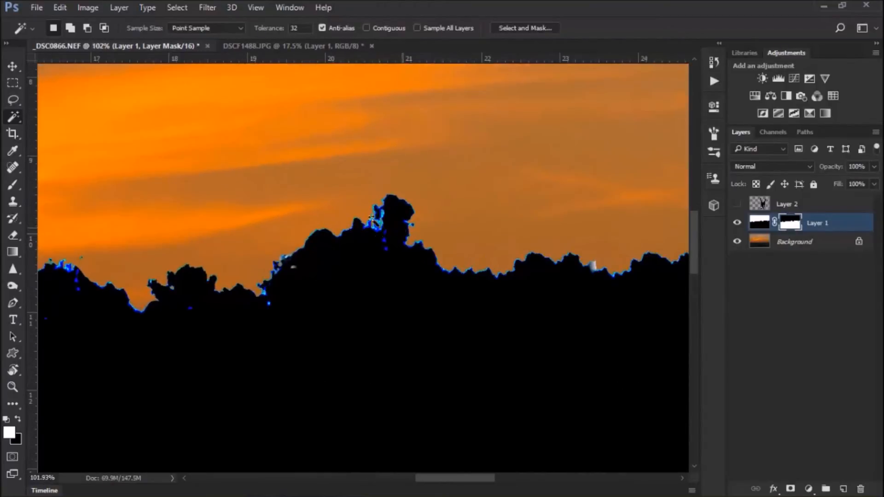
{"action": "scroll", "coordinate": [364, 311], "scroll_direction": "down", "scroll_amount": 10}
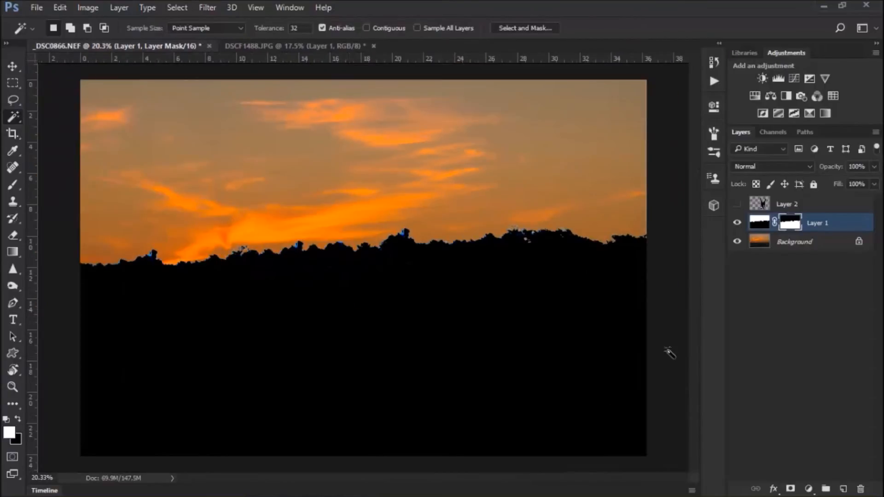
Move the masked treeline down so more of the sunset sky shows above it
{"action": "left_click", "coordinate": [12, 67]}
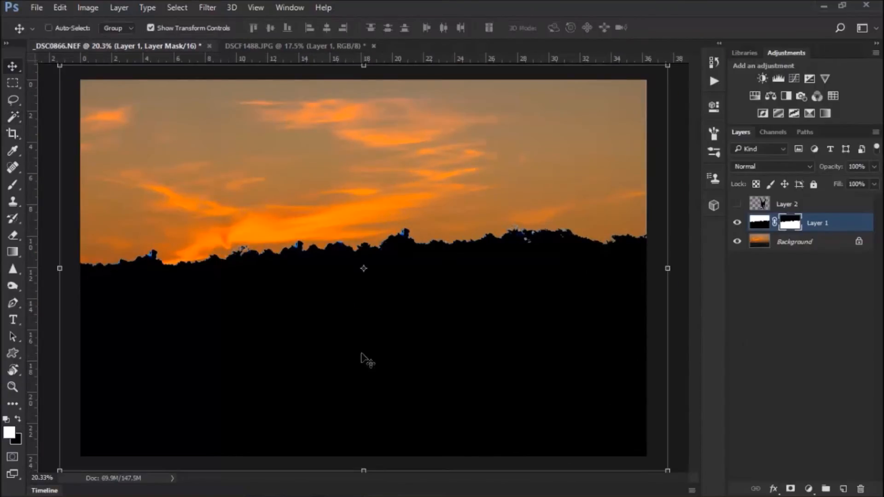
{"action": "left_click_drag", "start_coordinate": [365, 321], "coordinate": [365, 383]}
{"action": "scroll", "coordinate": [364, 382], "scroll_direction": "down", "scroll_amount": 2}
{"action": "scroll", "coordinate": [367, 388], "scroll_direction": "down", "scroll_amount": 2}
{"action": "mouse_move", "coordinate": [371, 347]}
{"action": "left_mouse_down"}
{"action": "mouse_move", "coordinate": [371, 326]}
{"action": "mouse_move", "coordinate": [373, 336]}
{"action": "left_mouse_up"}
Unlock the sunset Background layer, scale it to about 125% and reposition it so the clouds fill the sky above the treeline
{"action": "left_click", "coordinate": [801, 243]}
{"action": "left_click", "coordinate": [858, 241]}
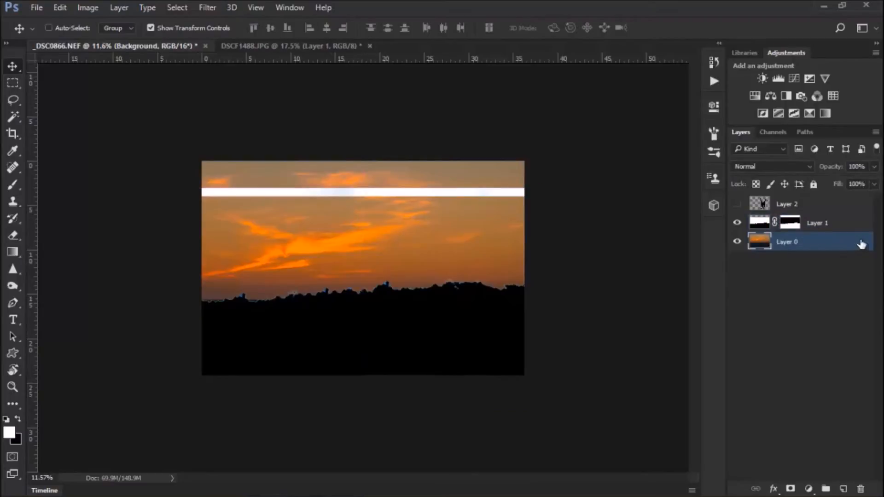
{"action": "left_click_drag", "start_coordinate": [525, 161], "coordinate": [621, 113]}
{"action": "left_click_drag", "start_coordinate": [484, 245], "coordinate": [453, 290]}
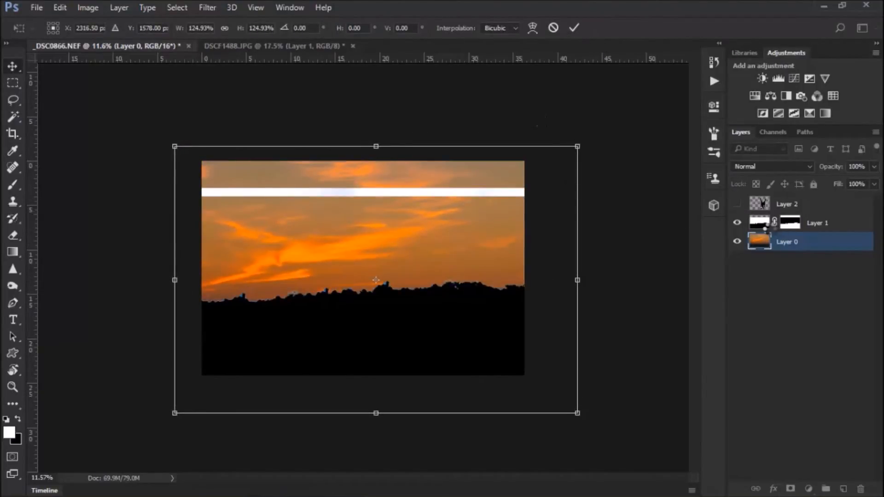
{"action": "key", "text": "Return"}
Lower the treeline slightly more and paint black on its mask across the white strip in the sky
{"action": "left_click", "coordinate": [761, 225]}
{"action": "left_click_drag", "start_coordinate": [506, 308], "coordinate": [471, 313]}
{"action": "left_click", "coordinate": [781, 223]}
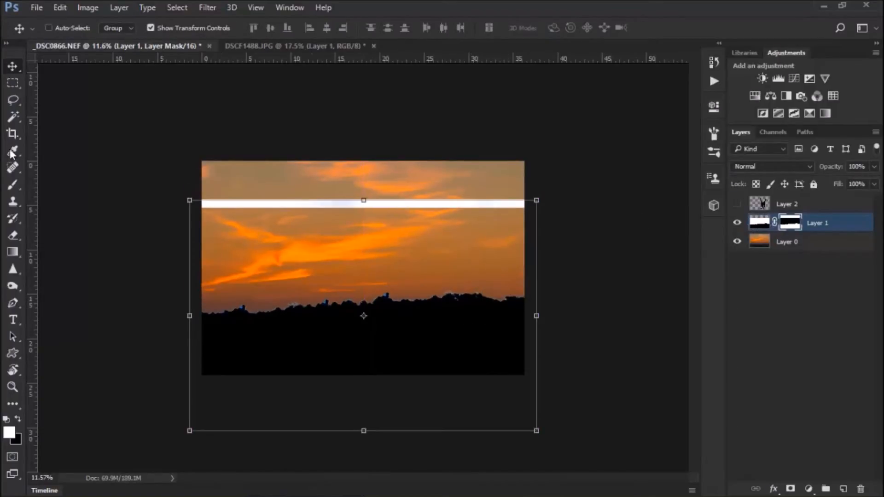
{"action": "left_click", "coordinate": [19, 183]}
{"action": "left_click", "coordinate": [162, 28]}
{"action": "left_click", "coordinate": [163, 38]}
{"action": "mouse_move", "coordinate": [221, 205]}
{"action": "left_mouse_down"}
{"action": "mouse_move", "coordinate": [266, 203]}
{"action": "mouse_move", "coordinate": [227, 217]}
{"action": "mouse_move", "coordinate": [274, 208]}
{"action": "mouse_move", "coordinate": [537, 205]}
{"action": "left_mouse_up"}
{"action": "key", "text": "x"}
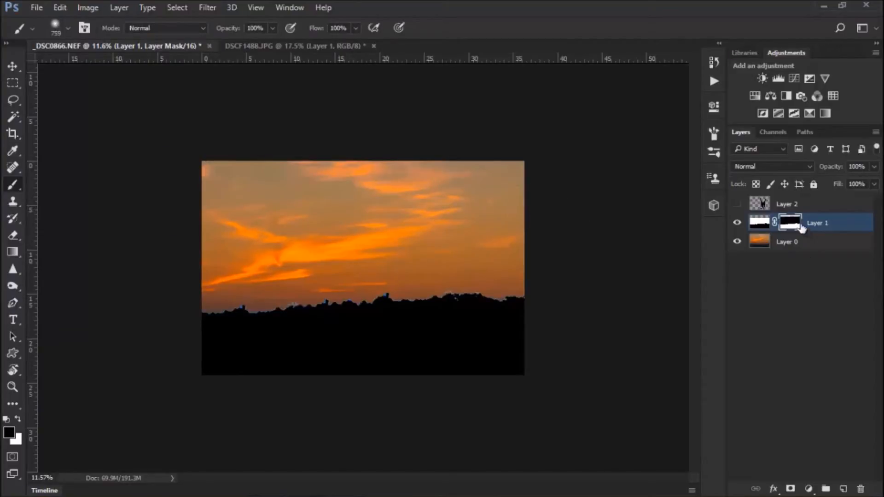
Show the giraffe layer again and check how the silhouette merges with the treeline
{"action": "left_click", "coordinate": [737, 209]}
{"action": "left_click", "coordinate": [737, 209]}
{"action": "left_click", "coordinate": [737, 208]}
{"action": "left_click", "coordinate": [737, 208]}
{"action": "left_click", "coordinate": [737, 209]}
{"action": "scroll", "coordinate": [452, 381], "scroll_direction": "up", "scroll_amount": 8}
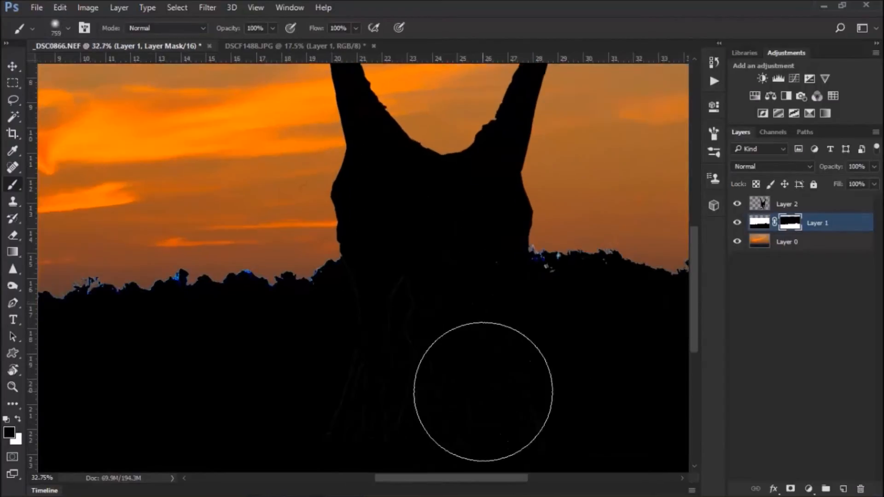
{"action": "scroll", "coordinate": [459, 376], "scroll_direction": "down", "scroll_amount": 8}
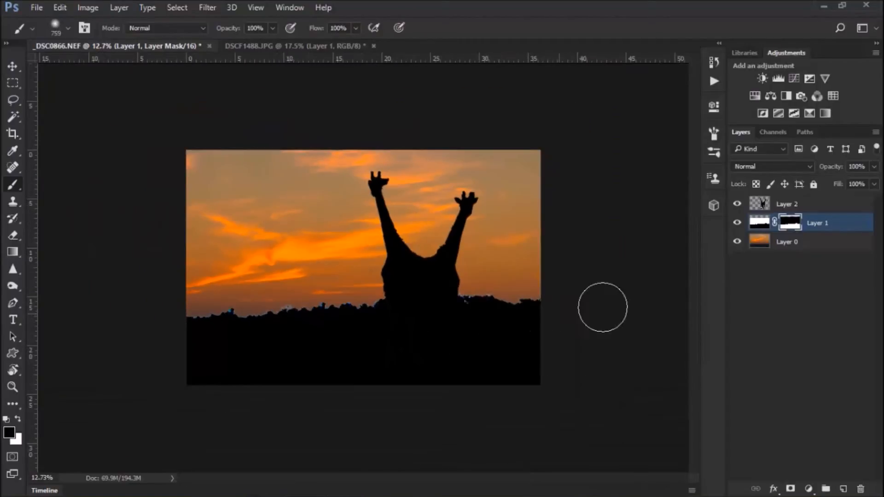
Scale the giraffe layer down to about half its size and stand the giraffes on top of the treeline
{"action": "left_click", "coordinate": [761, 207]}
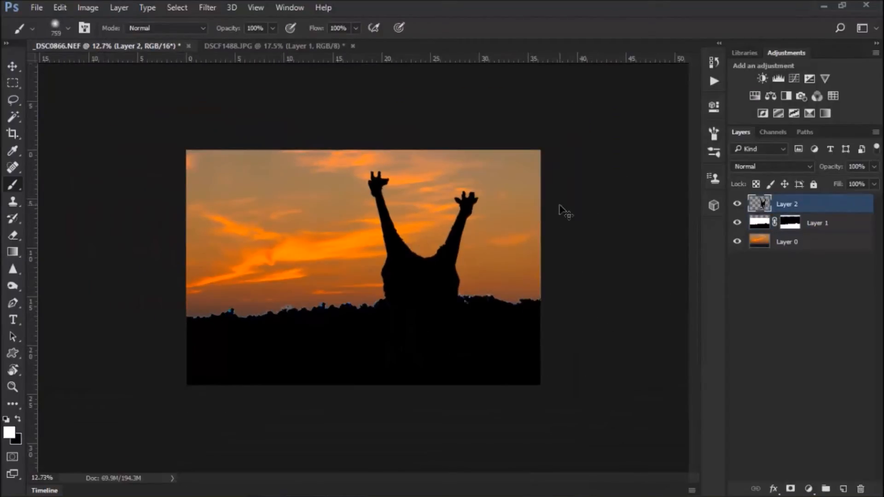
{"action": "key", "text": "ctrl+t"}
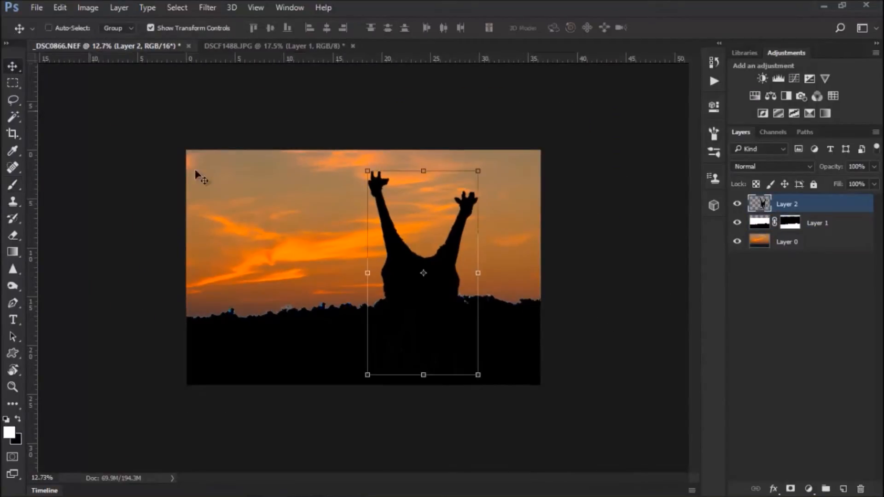
{"action": "left_click_drag", "start_coordinate": [477, 172], "coordinate": [440, 242]}
{"action": "left_click_drag", "start_coordinate": [407, 290], "coordinate": [449, 242]}
{"action": "left_click_drag", "start_coordinate": [484, 190], "coordinate": [441, 240]}
{"action": "left_click", "coordinate": [574, 28]}
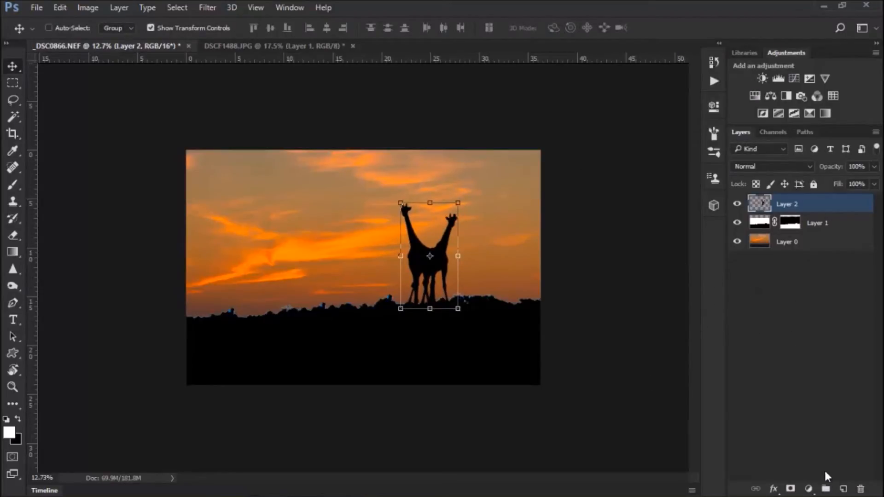
Add a new layer and render an Elm Tree on it with the Tree filter, using a leaves size of 24
{"action": "left_click", "coordinate": [843, 489]}
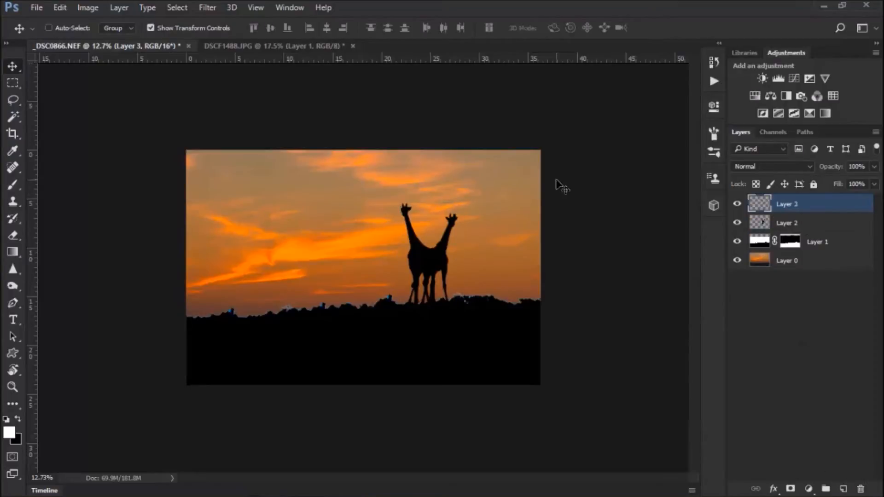
{"action": "left_click", "coordinate": [208, 7]}
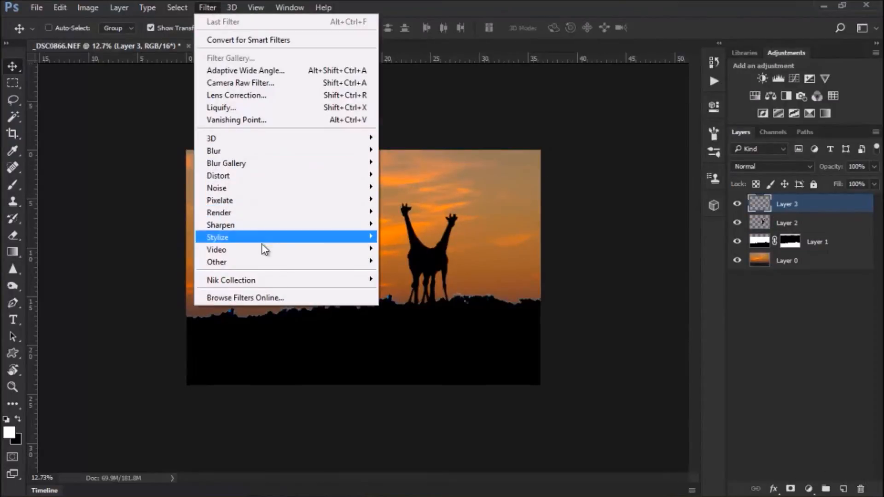
{"action": "mouse_move", "coordinate": [241, 210]}
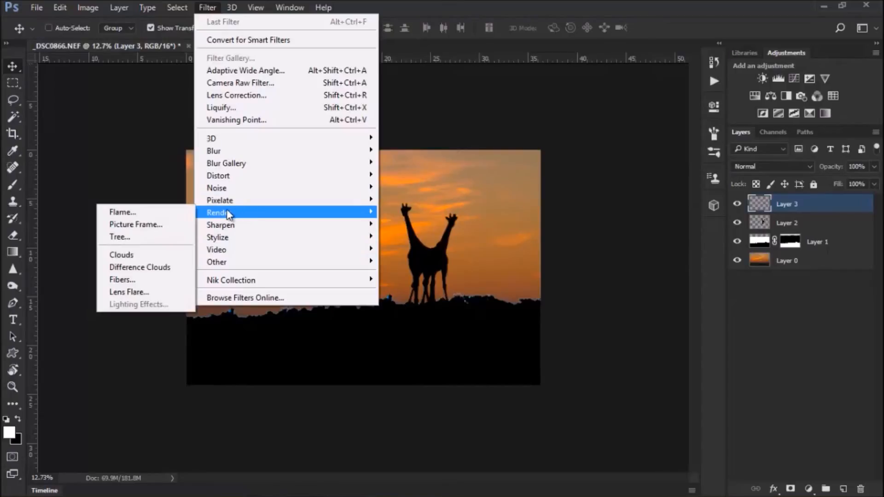
{"action": "left_click", "coordinate": [141, 236]}
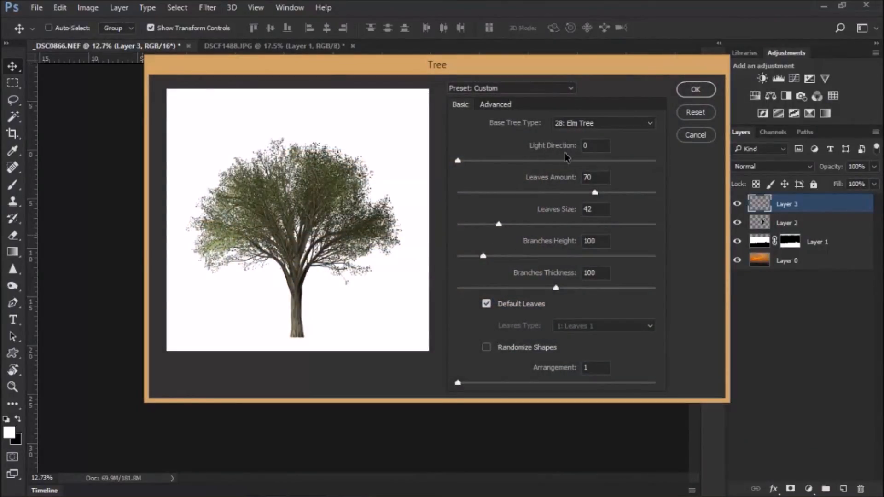
{"action": "left_click_drag", "start_coordinate": [499, 224], "coordinate": [486, 227]}
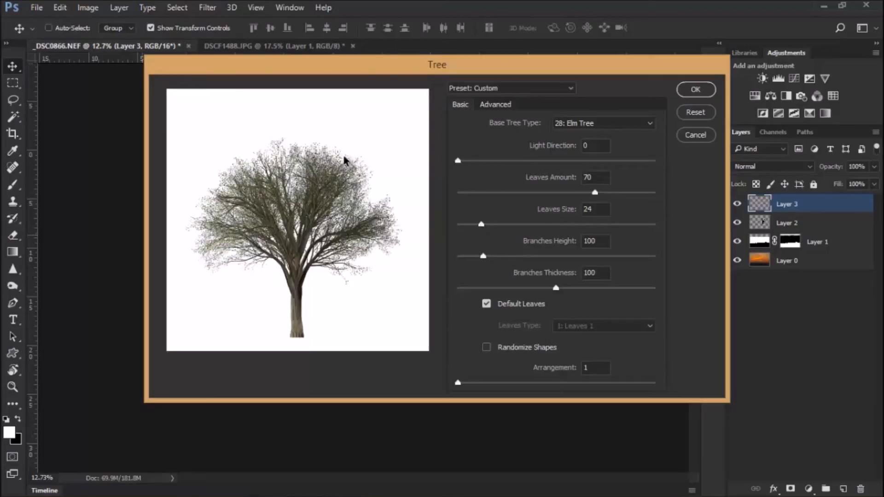
{"action": "left_click", "coordinate": [706, 92]}
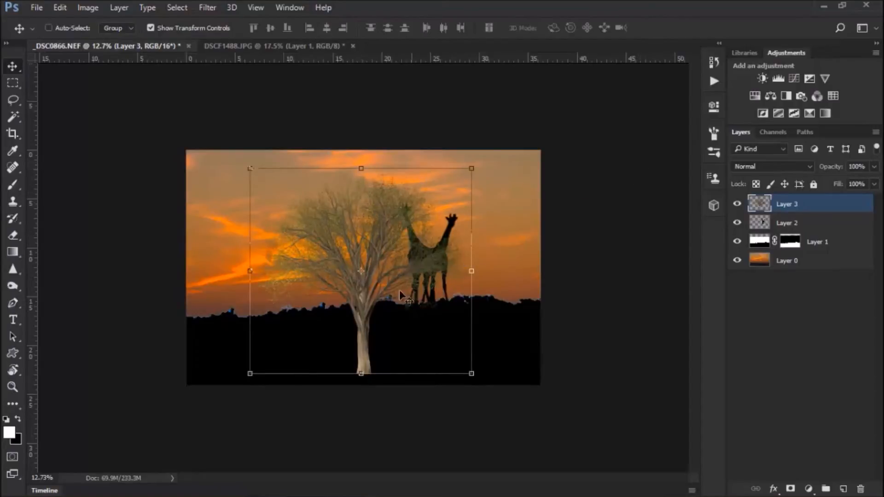
Scale the rendered tree down to about 70% and stand it on the horizon to the left of the giraffes
{"action": "left_click_drag", "start_coordinate": [369, 306], "coordinate": [294, 270]}
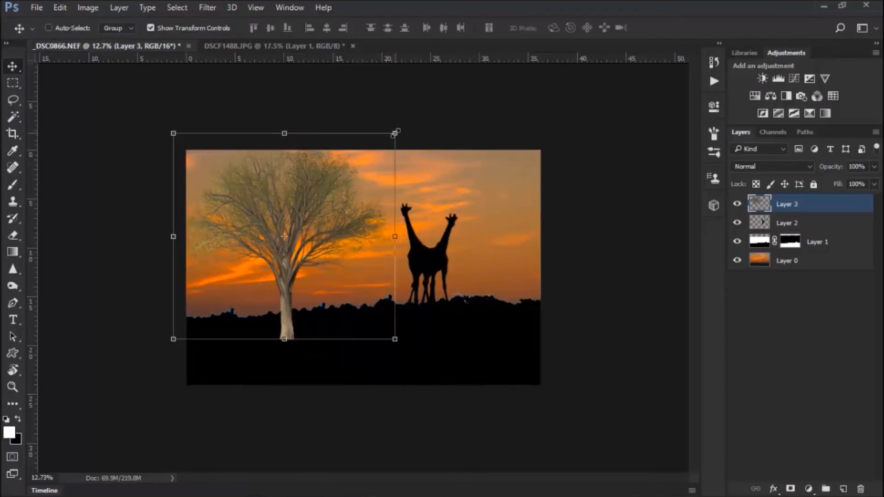
{"action": "left_click_drag", "start_coordinate": [395, 134], "coordinate": [367, 159]}
{"action": "mouse_move", "coordinate": [321, 224]}
{"action": "left_mouse_down"}
{"action": "mouse_move", "coordinate": [307, 233]}
{"action": "mouse_move", "coordinate": [322, 236]}
{"action": "left_mouse_up"}
{"action": "left_click_drag", "start_coordinate": [370, 178], "coordinate": [364, 184]}
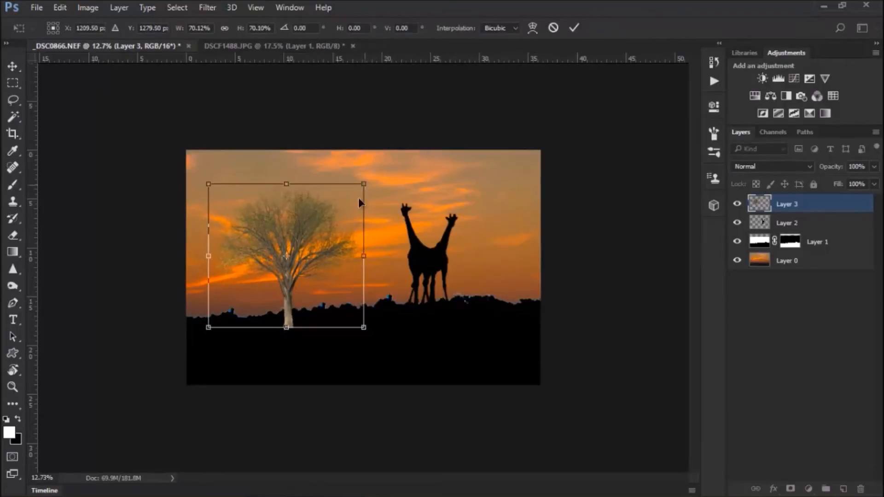
{"action": "left_click_drag", "start_coordinate": [314, 250], "coordinate": [313, 242]}
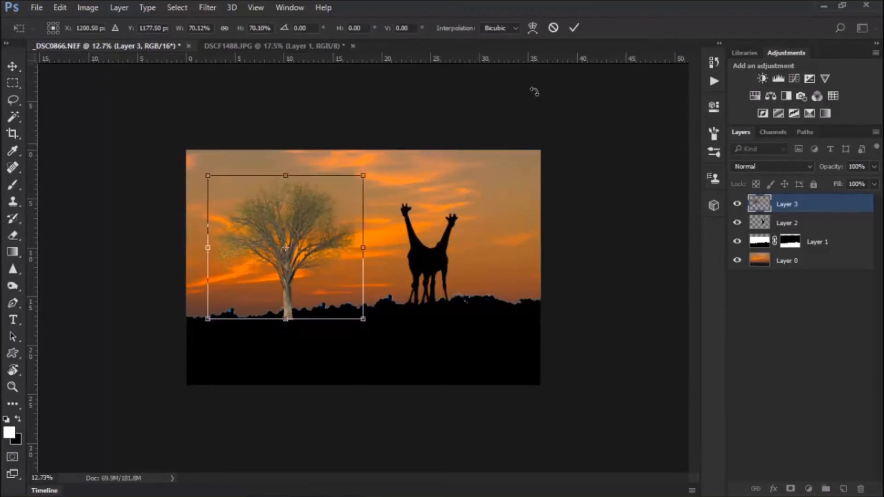
{"action": "left_click", "coordinate": [576, 28]}
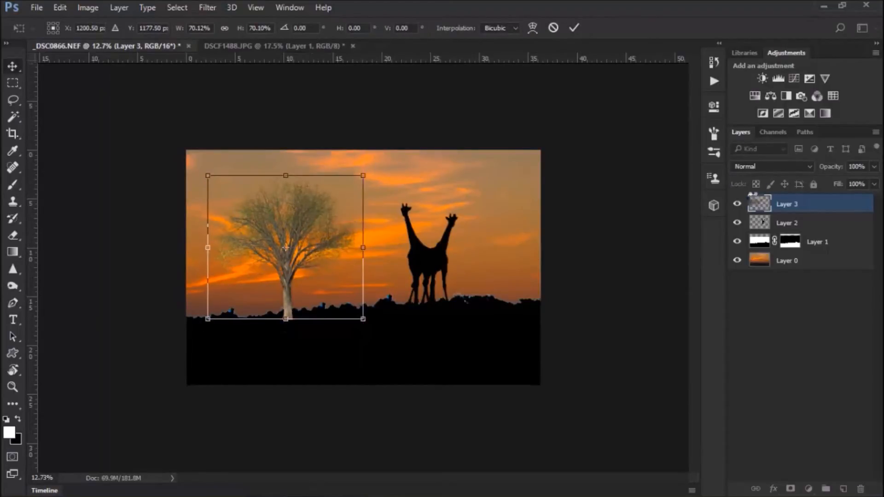
Scale the giraffe layer to about 82% and keep the giraffes' feet on the treeline
{"action": "left_click", "coordinate": [786, 224]}
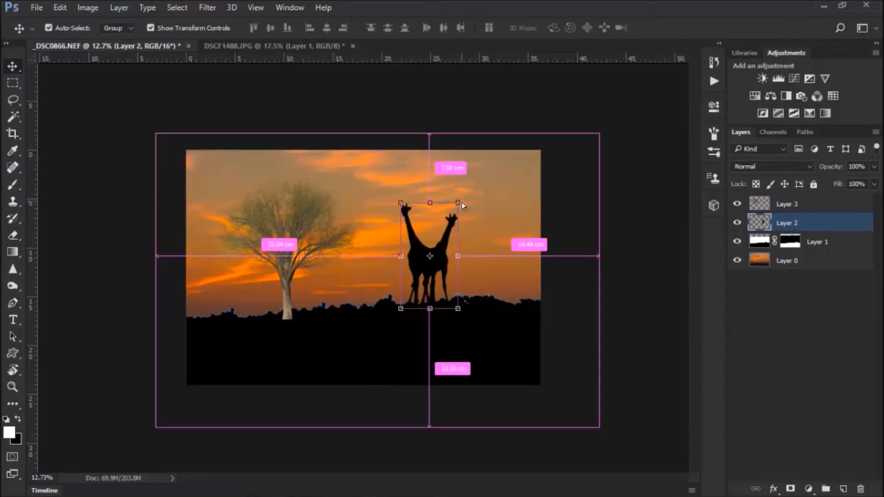
{"action": "left_click", "coordinate": [461, 202]}
{"action": "left_click_drag", "start_coordinate": [462, 199], "coordinate": [442, 251]}
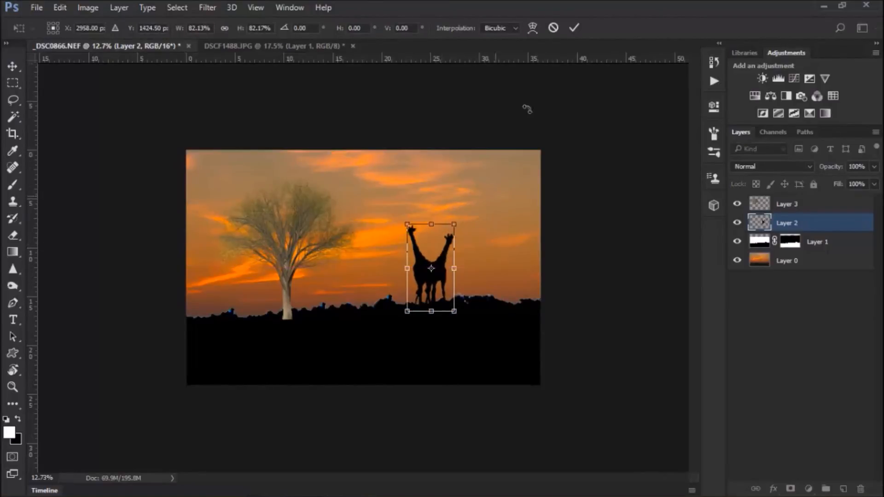
{"action": "left_click", "coordinate": [576, 29]}
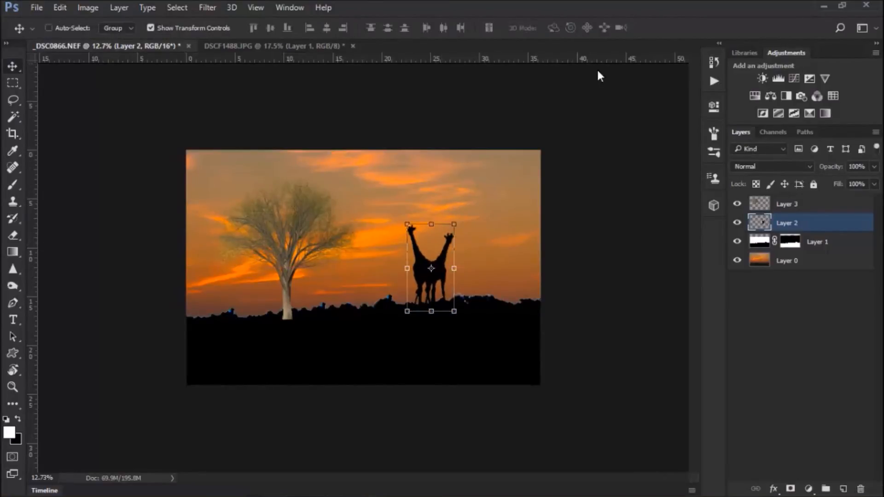
Rename the rendered tree's layer as tree and the giraffe layer as gir
{"action": "left_click", "coordinate": [737, 204]}
{"action": "left_click", "coordinate": [737, 204]}
{"action": "double_click", "coordinate": [787, 204]}
{"action": "type", "text": "tree"}
{"action": "key", "text": "Return"}
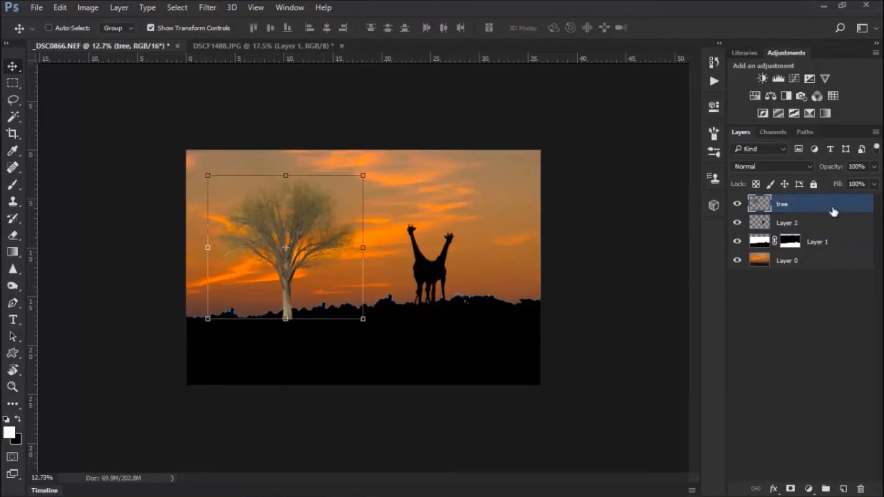
{"action": "double_click", "coordinate": [796, 222]}
{"action": "type", "text": "g"}
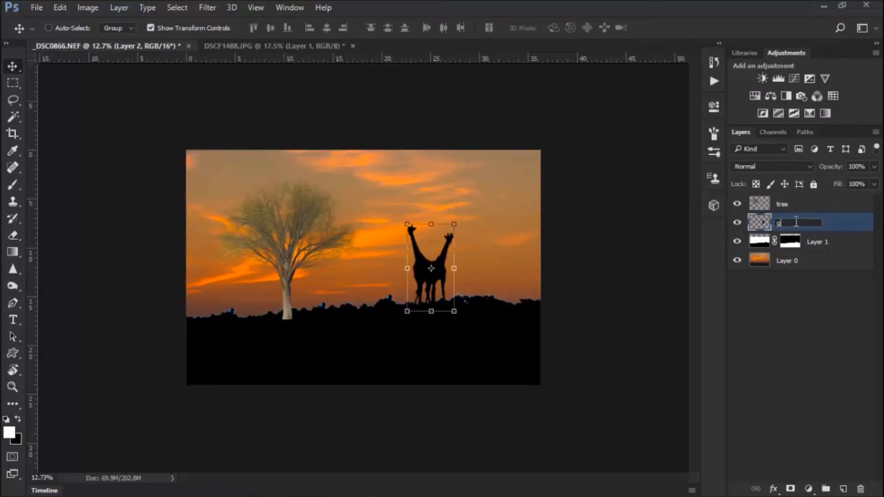
{"action": "type", "text": "ir"}
{"action": "left_click", "coordinate": [826, 277]}
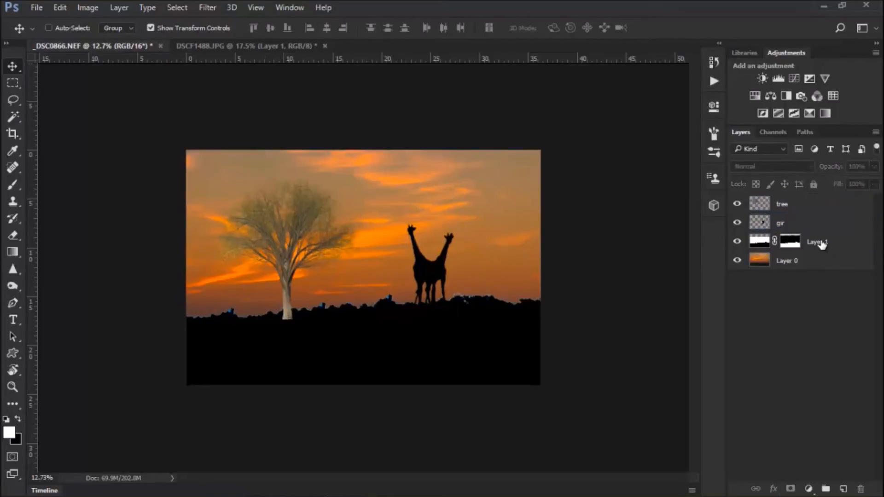
Rename the masked treeline layer as earth and the orange background layer as sky
{"action": "double_click", "coordinate": [815, 242]}
{"action": "type", "text": "s"}
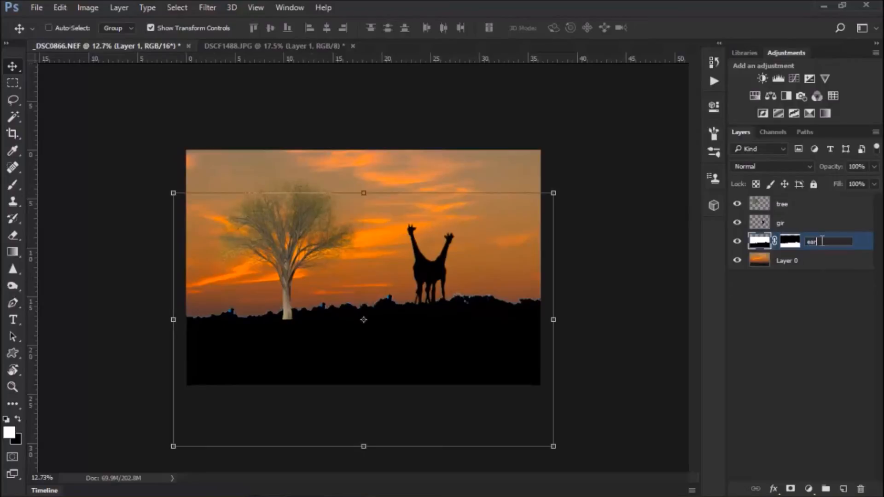
{"action": "type", "text": "arth"}
{"action": "double_click", "coordinate": [789, 261]}
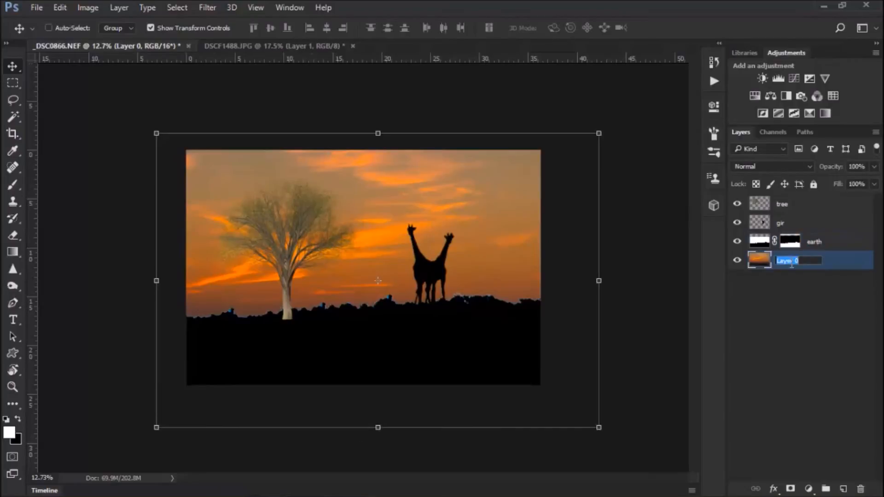
{"action": "type", "text": "s"}
{"action": "type", "text": "ki"}
{"action": "type", "text": "y"}
{"action": "left_click", "coordinate": [786, 288]}
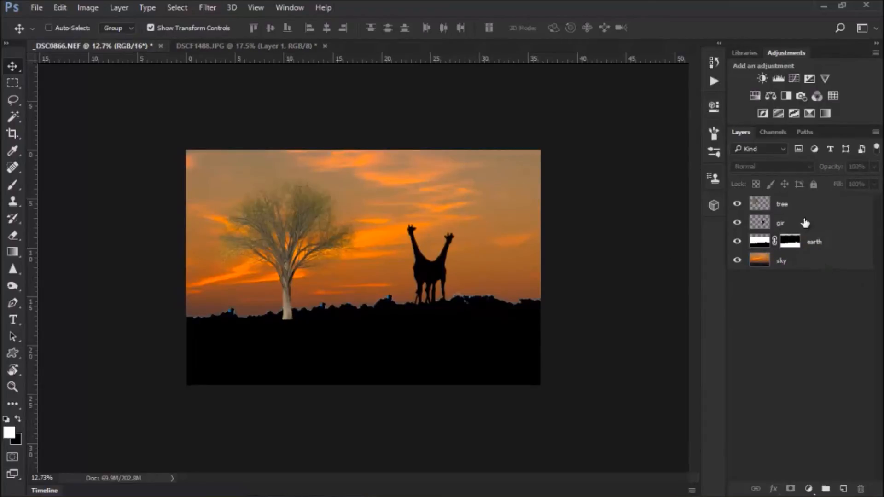
Add a Levels adjustment layer above the tree layer and clip it to the tree
{"action": "left_click", "coordinate": [789, 211]}
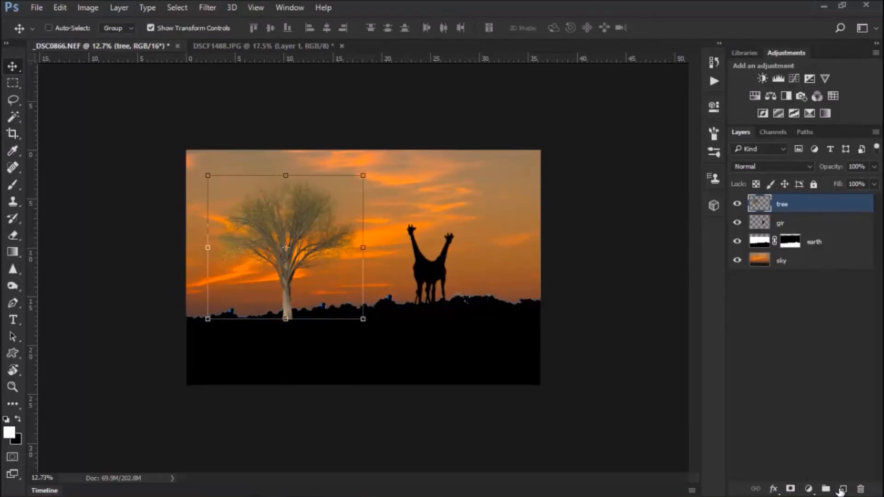
{"action": "left_click", "coordinate": [811, 489]}
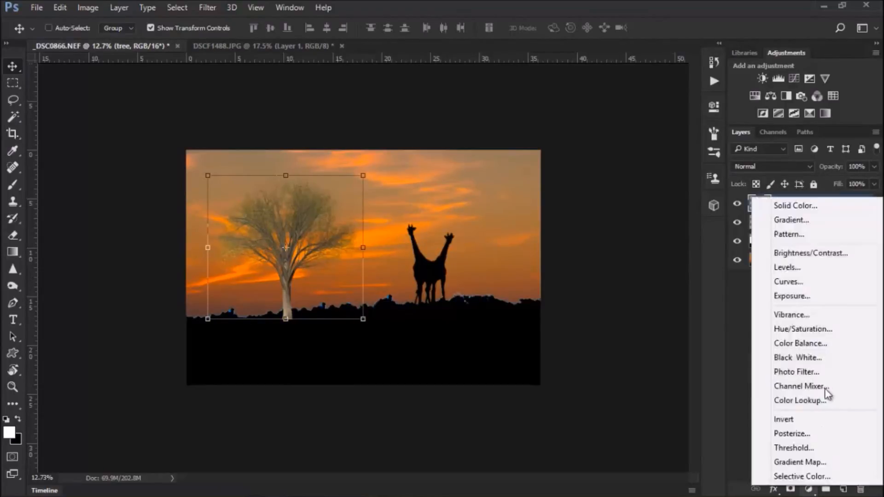
{"action": "left_click", "coordinate": [809, 271]}
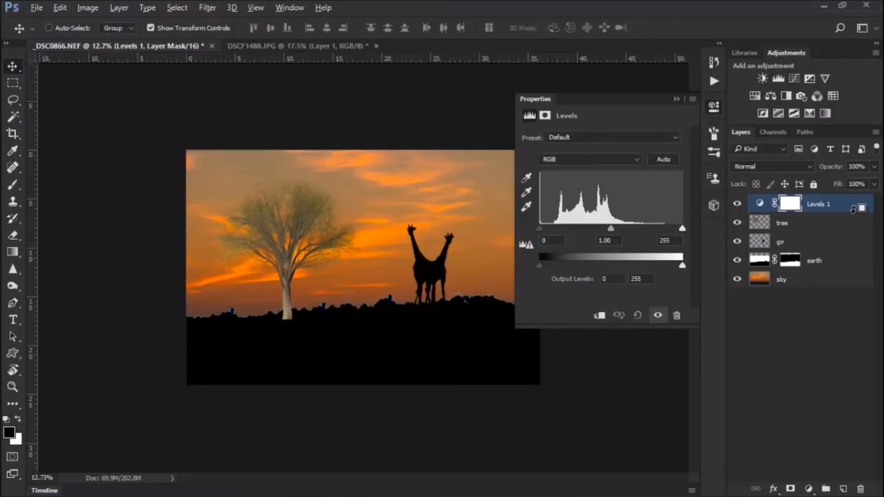
{"action": "left_click", "coordinate": [853, 209], "text": "alt"}
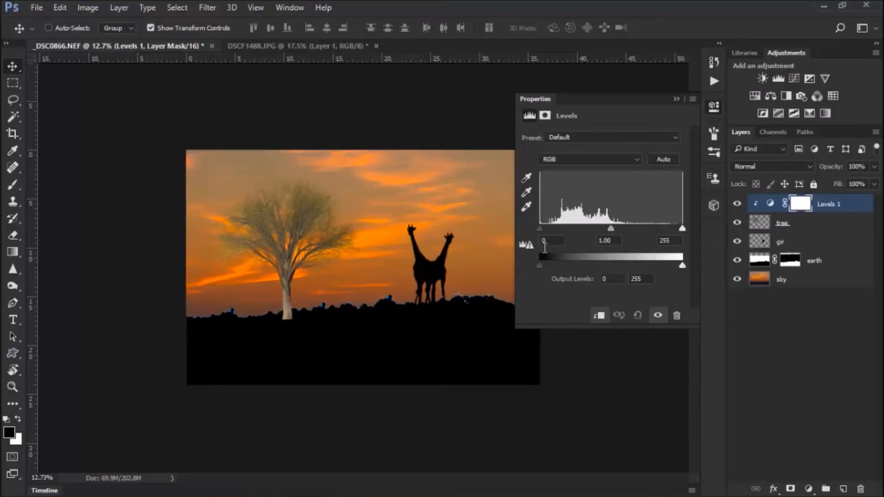
Blacken the tree with the clipped Levels by setting output white to 0 and input levels to 15, 4.45 and 165
{"action": "mouse_move", "coordinate": [541, 267]}
{"action": "left_mouse_down"}
{"action": "mouse_move", "coordinate": [582, 269]}
{"action": "mouse_move", "coordinate": [540, 266]}
{"action": "left_mouse_up"}
{"action": "left_click_drag", "start_coordinate": [684, 266], "coordinate": [628, 266]}
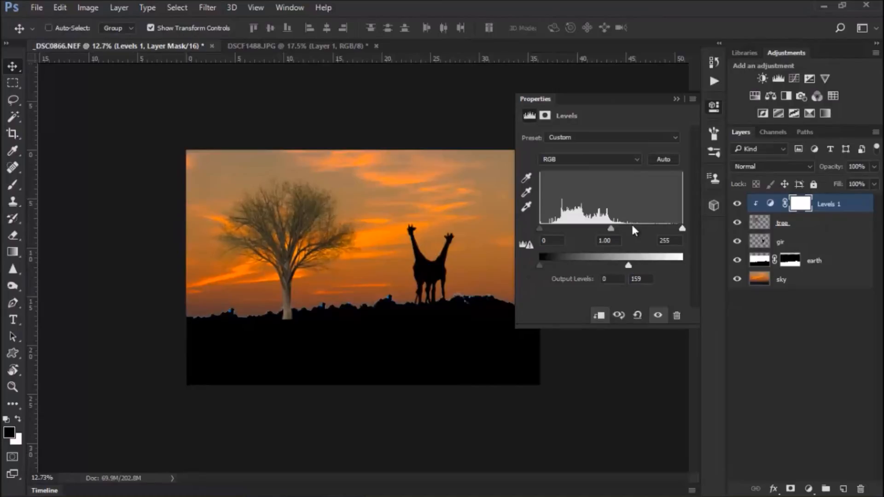
{"action": "mouse_move", "coordinate": [613, 228]}
{"action": "left_mouse_down"}
{"action": "mouse_move", "coordinate": [605, 228]}
{"action": "mouse_move", "coordinate": [626, 229]}
{"action": "mouse_move", "coordinate": [610, 229]}
{"action": "left_mouse_up"}
{"action": "left_click_drag", "start_coordinate": [628, 267], "coordinate": [527, 264]}
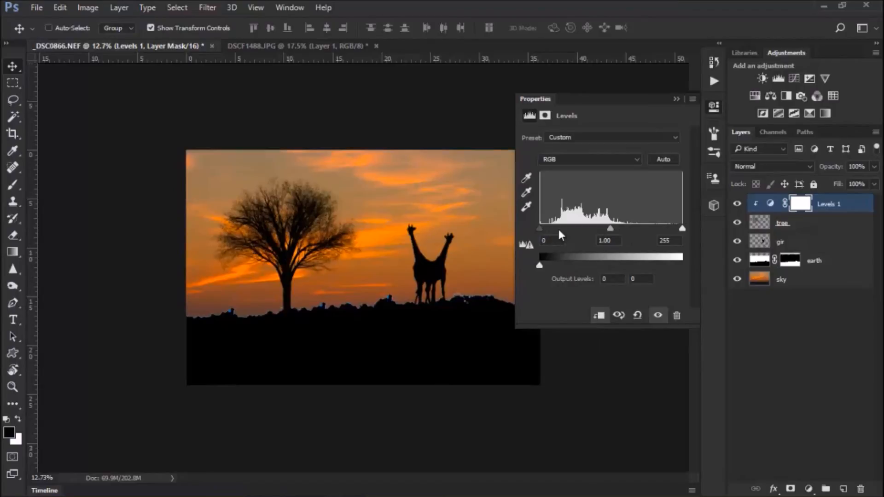
{"action": "left_click_drag", "start_coordinate": [539, 231], "coordinate": [548, 231]}
{"action": "left_click_drag", "start_coordinate": [682, 229], "coordinate": [631, 228]}
Set the tree's Levels adjustment layer to the Multiply blend mode and close its properties
{"action": "left_click", "coordinate": [763, 166]}
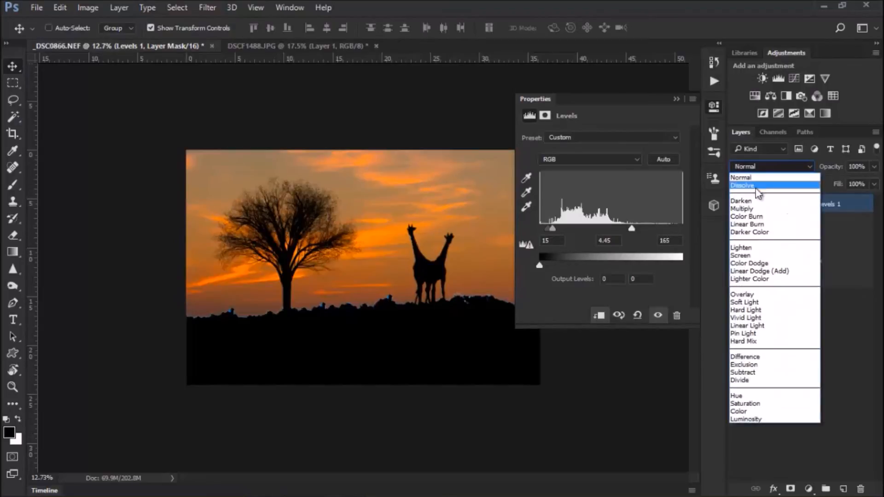
{"action": "left_click", "coordinate": [750, 207]}
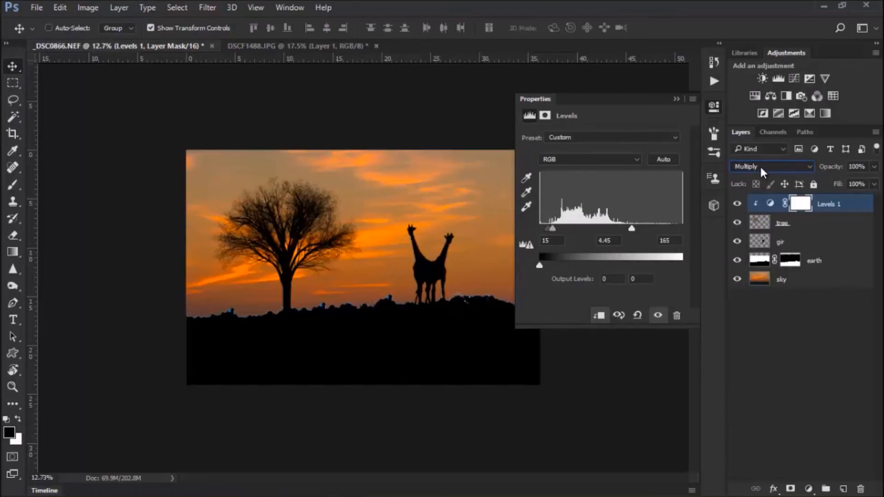
{"action": "left_click", "coordinate": [676, 99]}
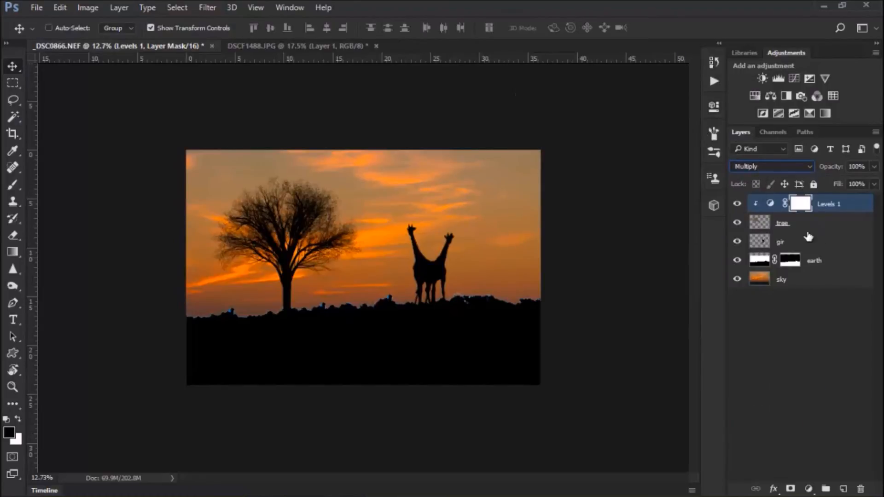
{"action": "left_click", "coordinate": [795, 265]}
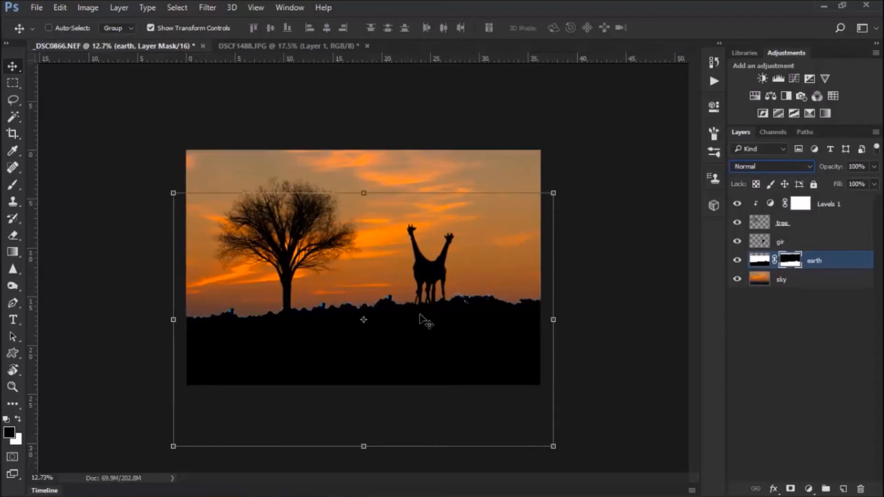
{"action": "key", "text": "ctrl"}
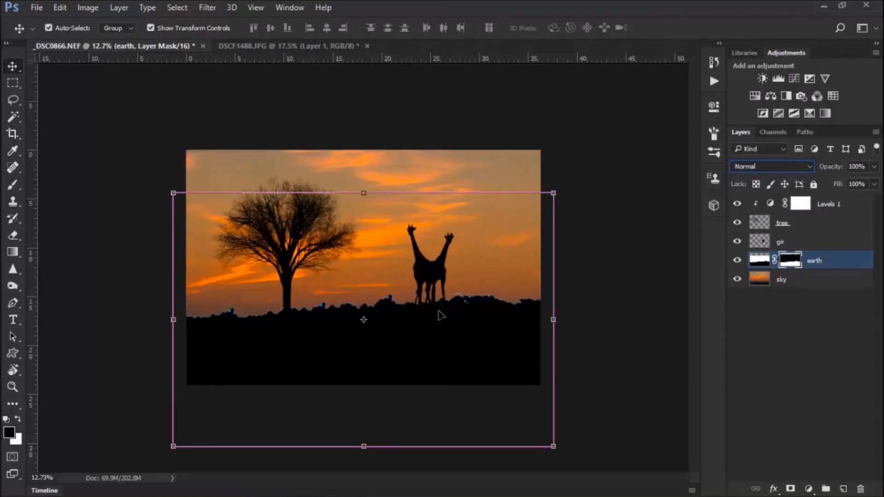
{"action": "key", "text": "ctrl+l"}
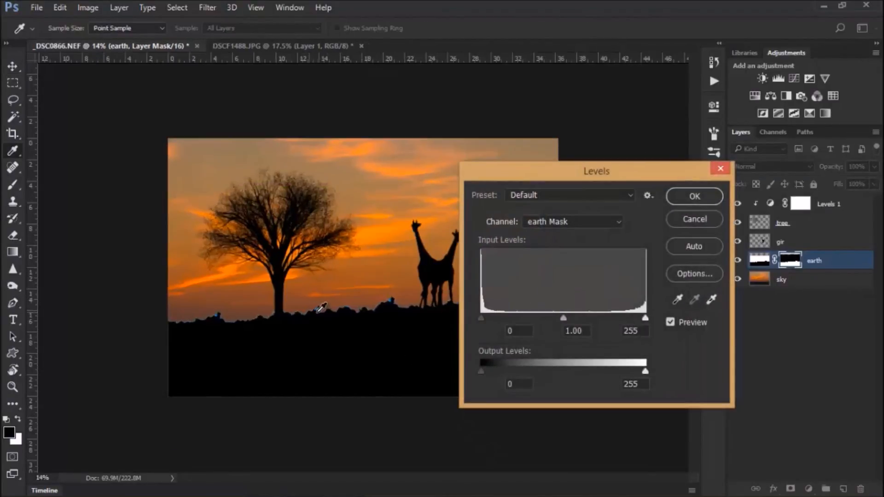
{"action": "scroll", "coordinate": [321, 308], "scroll_direction": "up", "scroll_amount": 5}
{"action": "left_click_drag", "start_coordinate": [482, 318], "coordinate": [464, 315]}
{"action": "mouse_move", "coordinate": [482, 370]}
{"action": "left_mouse_down"}
{"action": "mouse_move", "coordinate": [563, 374]}
{"action": "mouse_move", "coordinate": [467, 368]}
{"action": "left_mouse_up"}
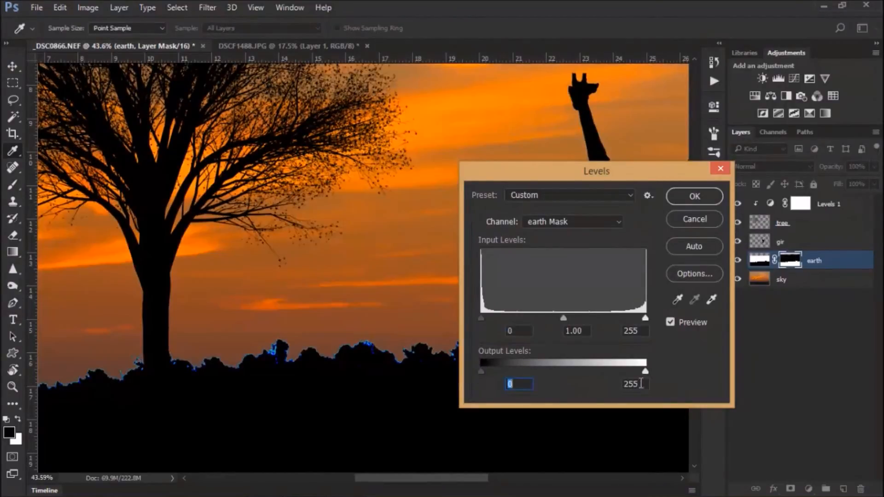
{"action": "left_click_drag", "start_coordinate": [645, 372], "coordinate": [673, 360]}
{"action": "left_click", "coordinate": [689, 220]}
{"action": "key", "text": "v"}
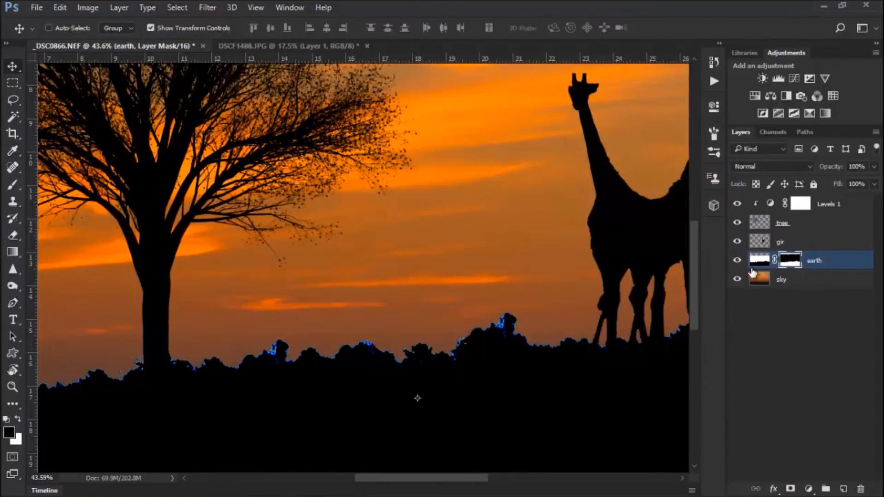
{"action": "left_click_drag", "start_coordinate": [653, 246], "coordinate": [587, 294]}
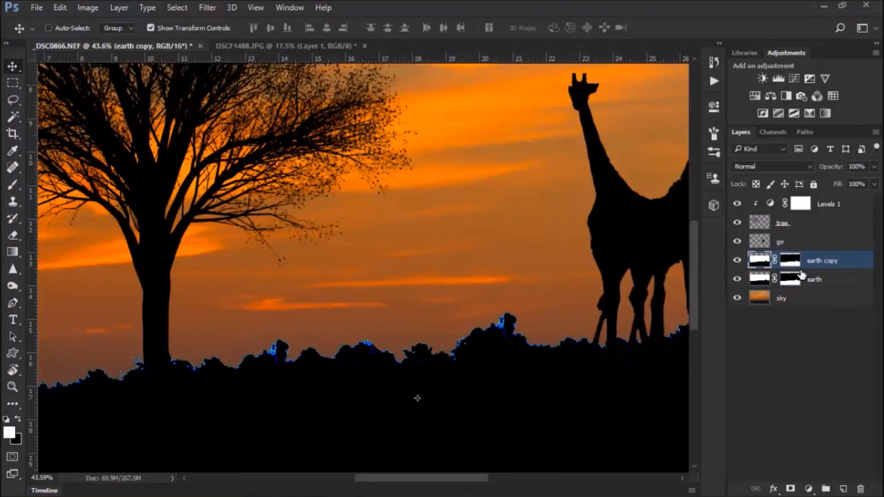
{"action": "key", "text": "ctrl+z"}
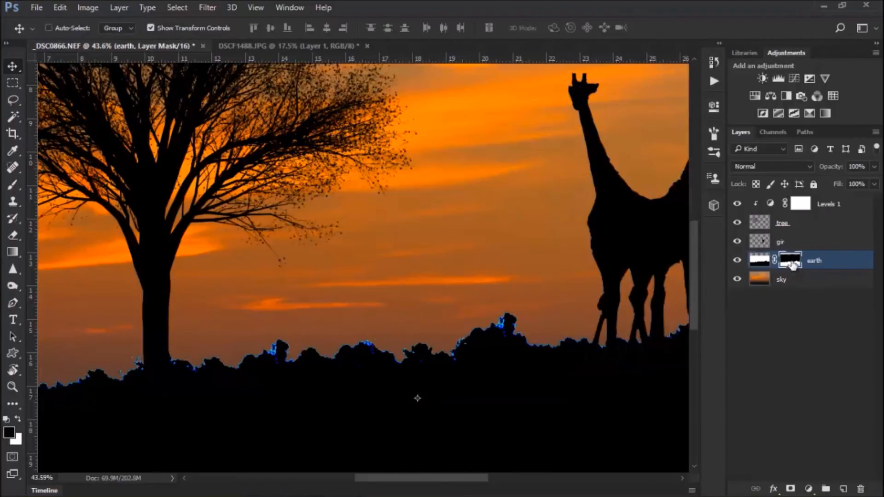
Tighten the earth layer's mask with Levels, setting the midtone input to 0.01 and raising the input black point
{"action": "left_click_drag", "start_coordinate": [793, 265], "coordinate": [795, 269]}
{"action": "key", "text": "ctrl+l"}
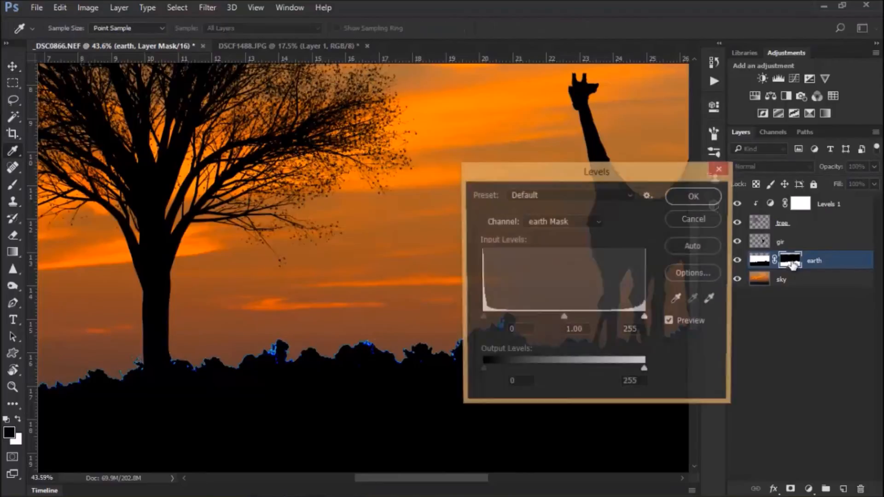
{"action": "left_click_drag", "start_coordinate": [564, 319], "coordinate": [591, 317]}
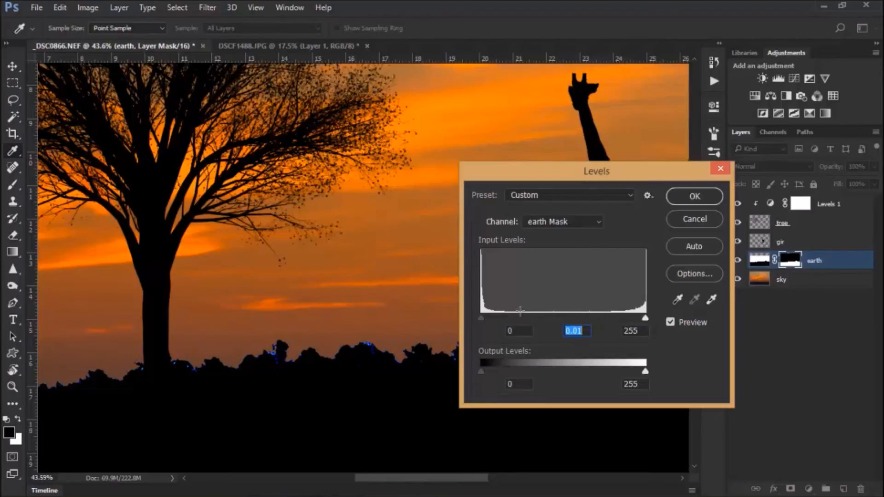
{"action": "left_click_drag", "start_coordinate": [481, 318], "coordinate": [600, 326]}
{"action": "mouse_move", "coordinate": [646, 371]}
{"action": "left_mouse_down"}
{"action": "mouse_move", "coordinate": [616, 366]}
{"action": "mouse_move", "coordinate": [653, 366]}
{"action": "left_mouse_up"}
{"action": "mouse_move", "coordinate": [482, 369]}
{"action": "left_mouse_down"}
{"action": "mouse_move", "coordinate": [522, 374]}
{"action": "mouse_move", "coordinate": [477, 368]}
{"action": "left_mouse_up"}
{"action": "left_click_drag", "start_coordinate": [600, 315], "coordinate": [627, 317]}
{"action": "left_click", "coordinate": [695, 197]}
{"action": "key", "text": "v"}
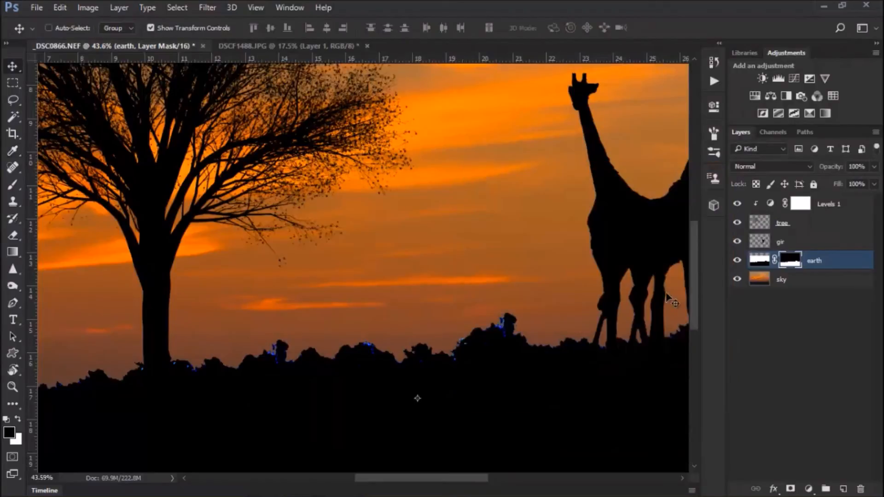
Add a Levels adjustment layer above the earth layer and clip it to the earth layer
{"action": "scroll", "coordinate": [650, 313], "scroll_direction": "down", "scroll_amount": 4}
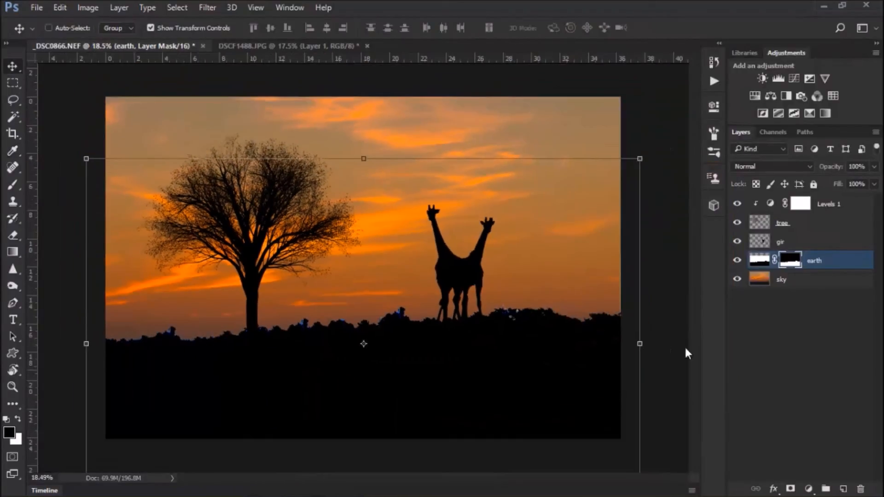
{"action": "left_click", "coordinate": [809, 488]}
{"action": "left_click", "coordinate": [796, 271]}
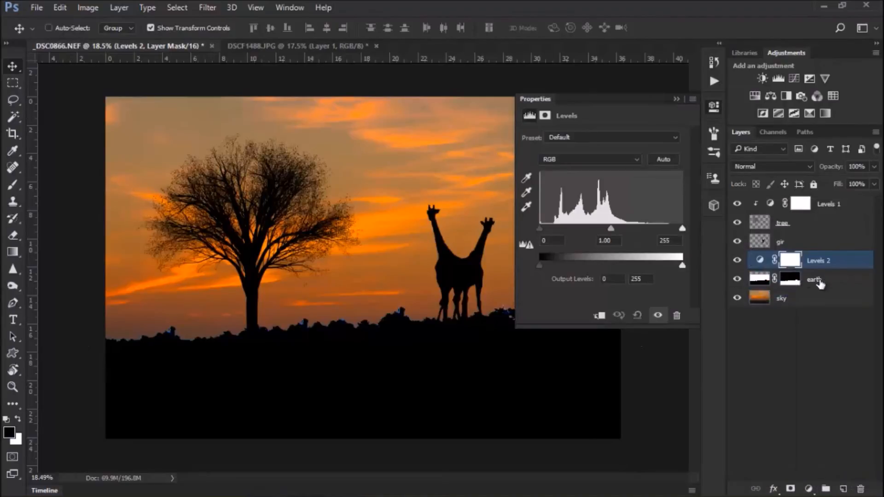
{"action": "left_click", "coordinate": [599, 315]}
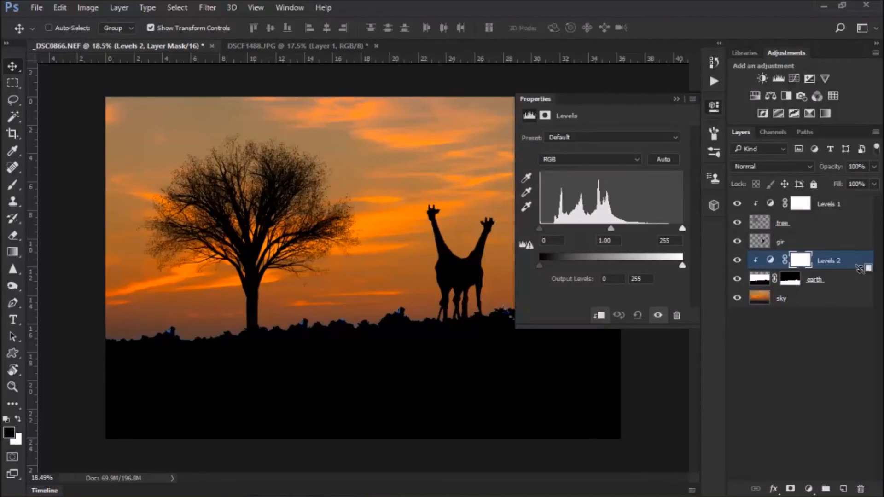
Turn the earth fully black by setting the output white of its clipped Levels to 0, and close the properties
{"action": "left_click_drag", "start_coordinate": [681, 263], "coordinate": [570, 261]}
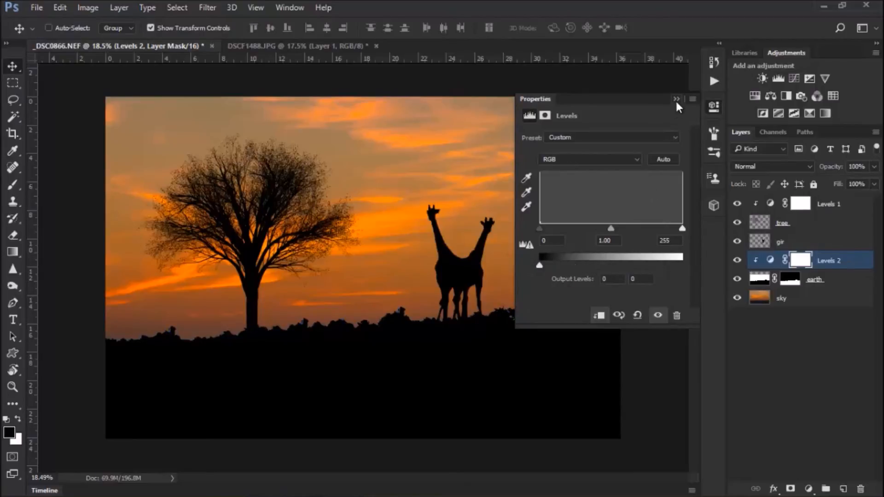
{"action": "left_click", "coordinate": [676, 99]}
{"action": "scroll", "coordinate": [461, 291], "scroll_direction": "down", "scroll_amount": 2}
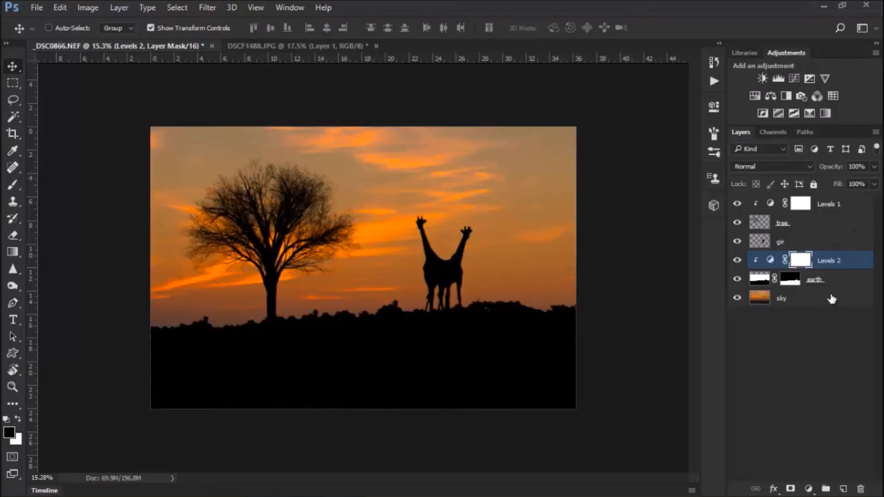
Add a new empty layer directly below the tree layer and choose a bright yellow foreground colour
{"action": "left_click", "coordinate": [830, 229]}
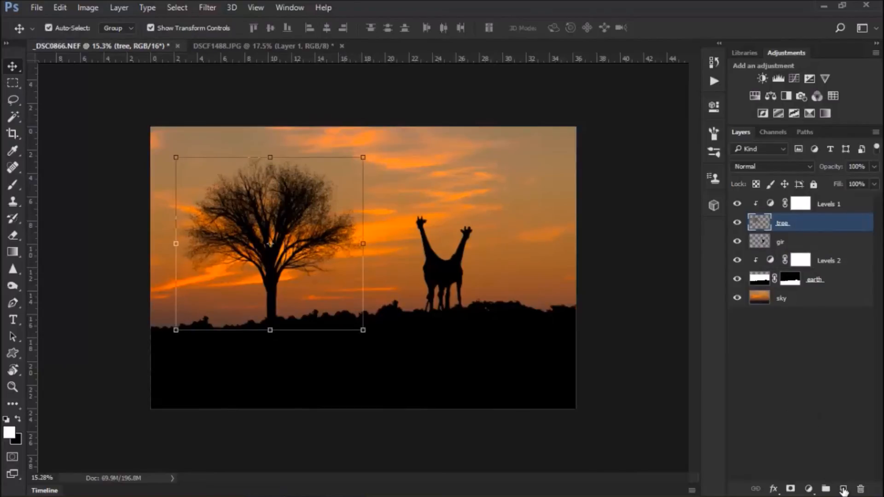
{"action": "left_click", "coordinate": [843, 489], "text": "ctrl"}
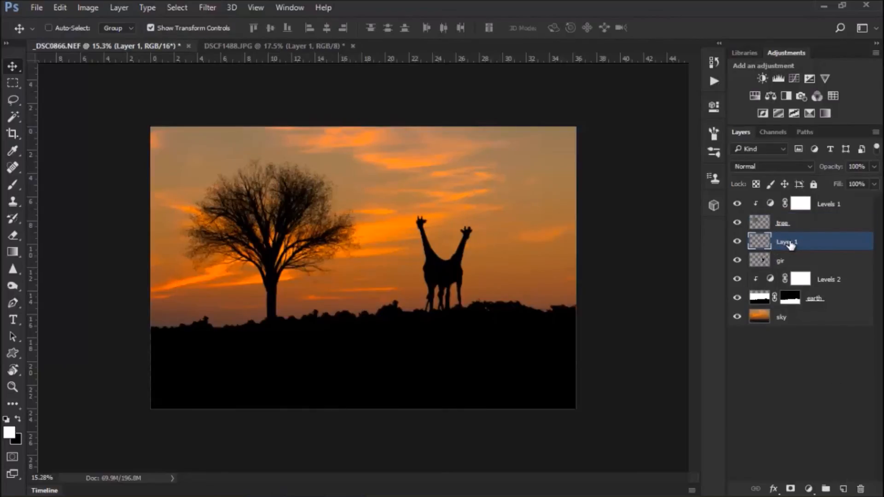
{"action": "left_click", "coordinate": [8, 433]}
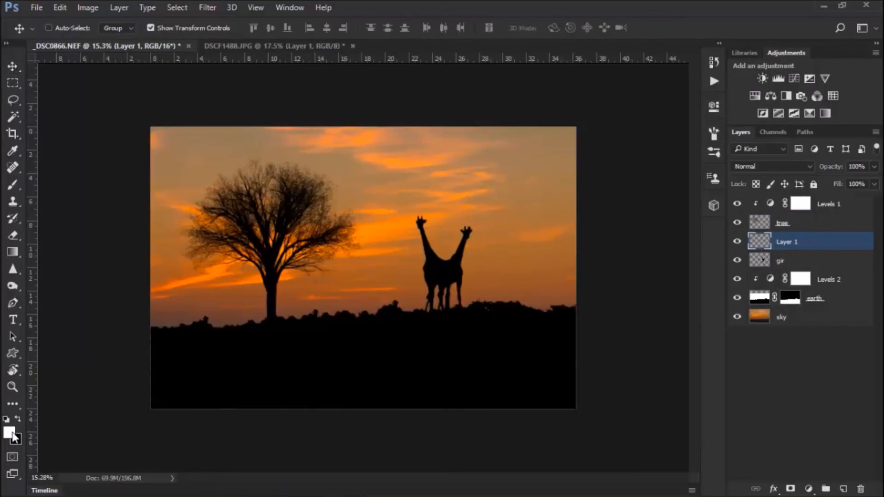
{"action": "left_click", "coordinate": [704, 321]}
{"action": "left_click_drag", "start_coordinate": [677, 232], "coordinate": [689, 185]}
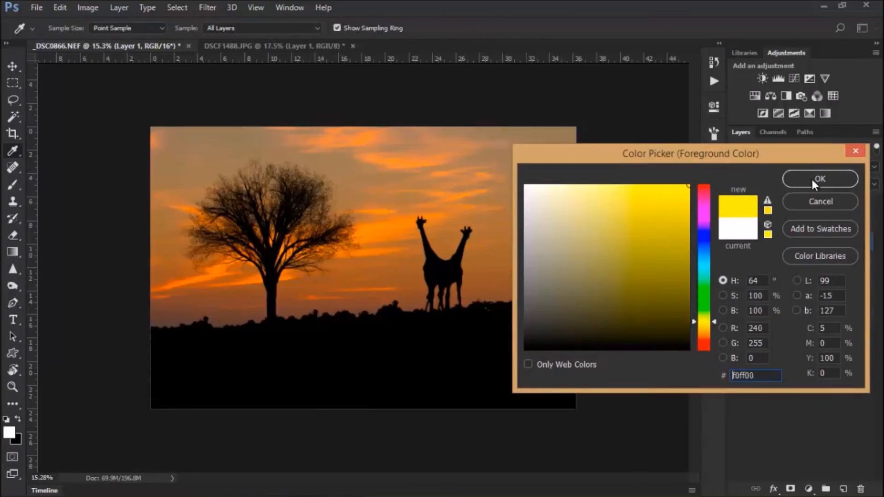
{"action": "left_click", "coordinate": [813, 181]}
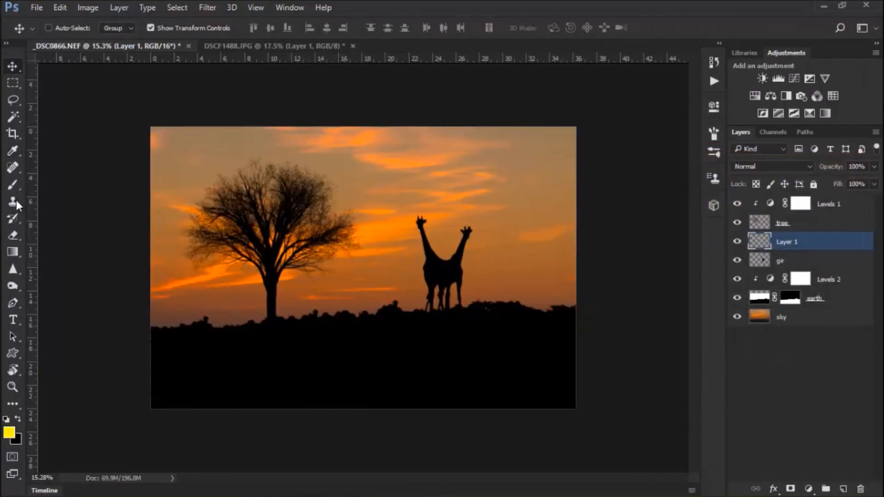
Set up a soft round brush enlarged to about 2330 px
{"action": "left_click", "coordinate": [13, 185]}
{"action": "mouse_move", "coordinate": [283, 240]}
{"action": "left_mouse_down"}
{"action": "mouse_move", "coordinate": [337, 245]}
{"action": "mouse_move", "coordinate": [366, 228]}
{"action": "left_mouse_up"}
{"action": "left_click_drag", "start_coordinate": [354, 239], "coordinate": [363, 220]}
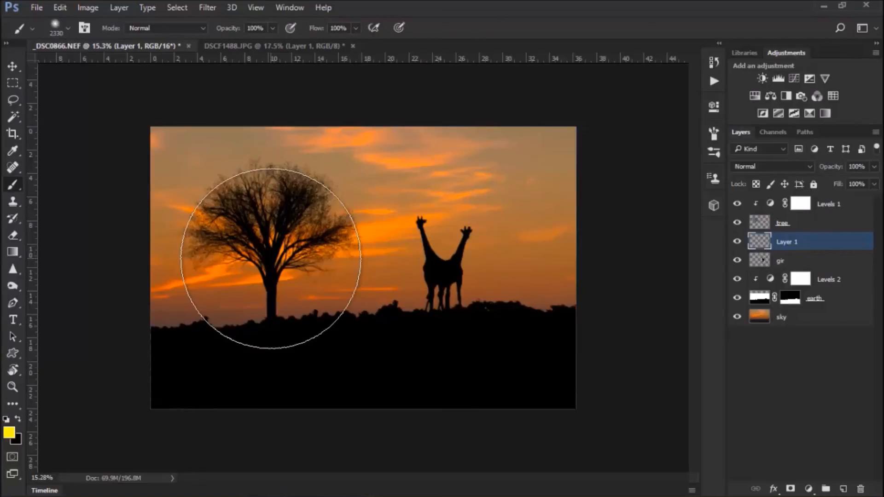
Try a soft yellow glow behind the tree with reduced layer opacity, and undo it
{"action": "left_click", "coordinate": [270, 258]}
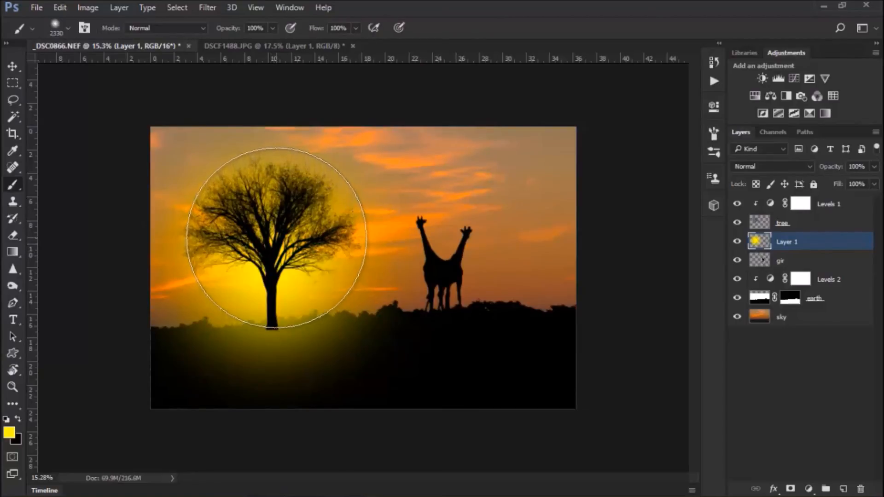
{"action": "key", "text": "ctrl+z"}
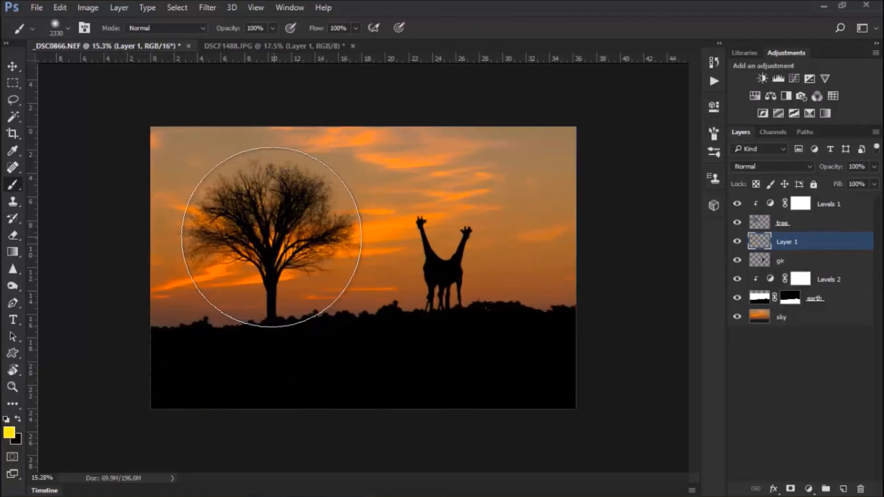
{"action": "left_click", "coordinate": [271, 237]}
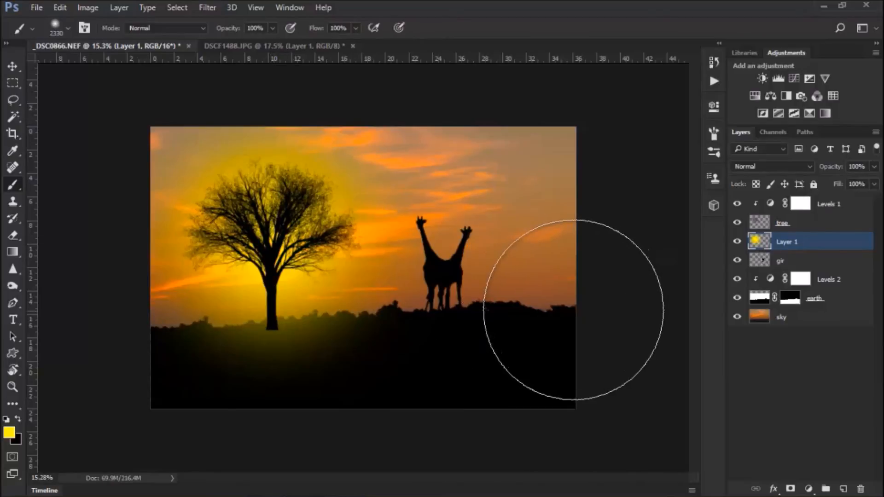
{"action": "left_click_drag", "start_coordinate": [827, 171], "coordinate": [793, 172]}
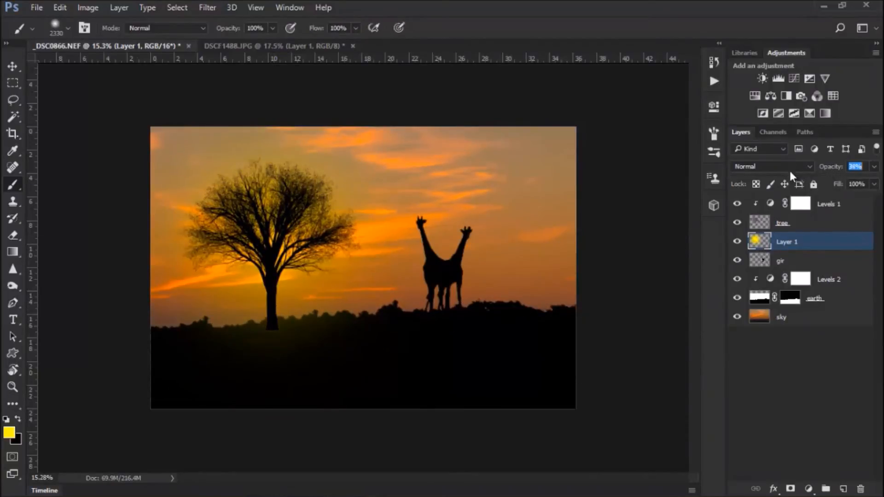
{"action": "key", "text": "ctrl+z"}
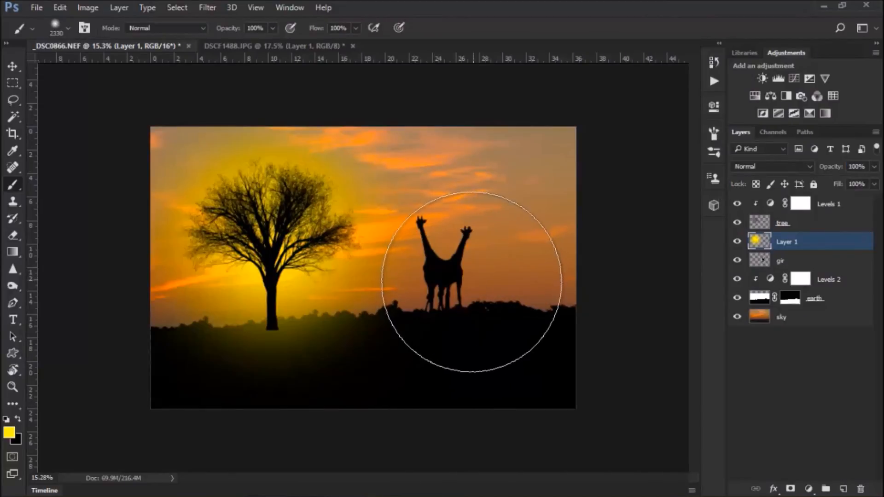
{"action": "key", "text": "ctrl+alt+z"}
Sample orange from the sky and paint a soft glow behind the tree, reducing the brush to about 1754 px for the second dab
{"action": "left_click", "coordinate": [386, 222], "text": "alt"}
{"action": "left_click", "coordinate": [386, 222], "text": "alt"}
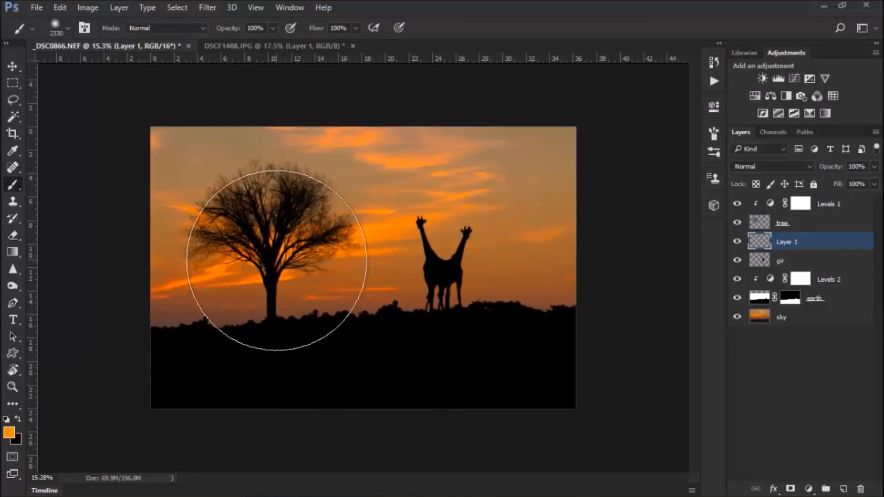
{"action": "mouse_move", "coordinate": [277, 261]}
{"action": "left_mouse_down"}
{"action": "mouse_move", "coordinate": [248, 261]}
{"action": "mouse_move", "coordinate": [263, 248]}
{"action": "left_mouse_up"}
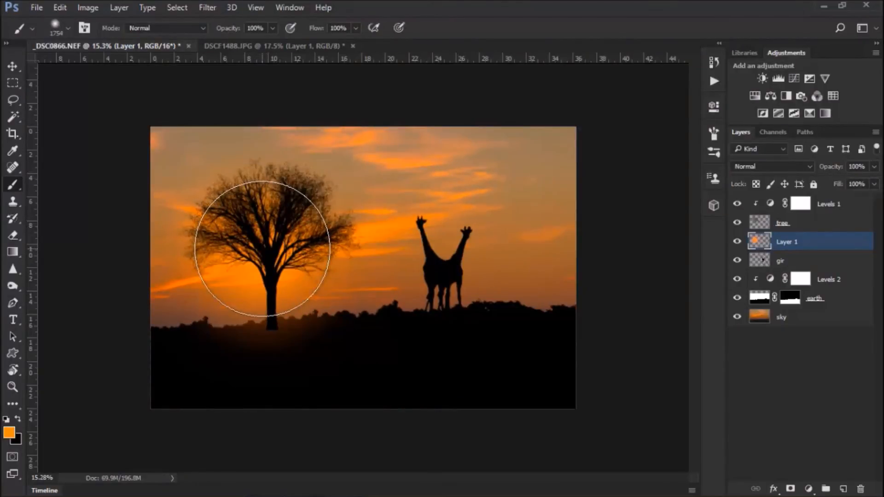
{"action": "left_click", "coordinate": [262, 248]}
{"action": "left_click_drag", "start_coordinate": [262, 250], "coordinate": [199, 259]}
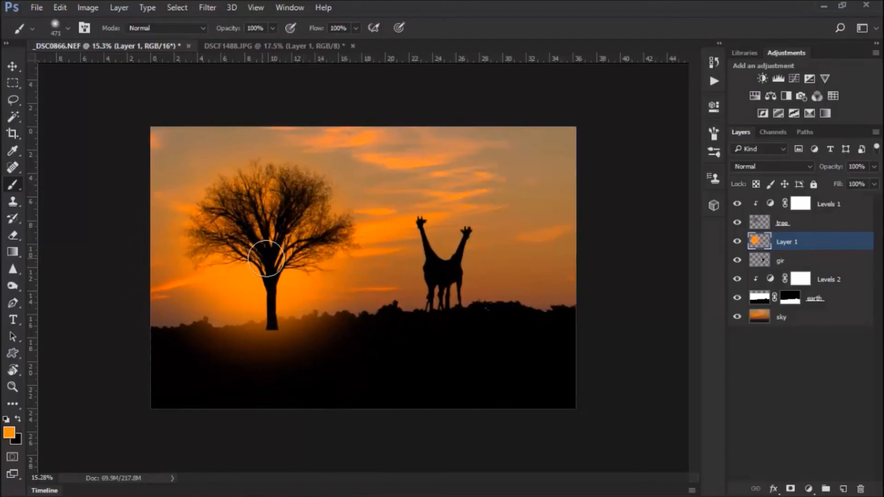
{"action": "left_click_drag", "start_coordinate": [267, 259], "coordinate": [285, 260]}
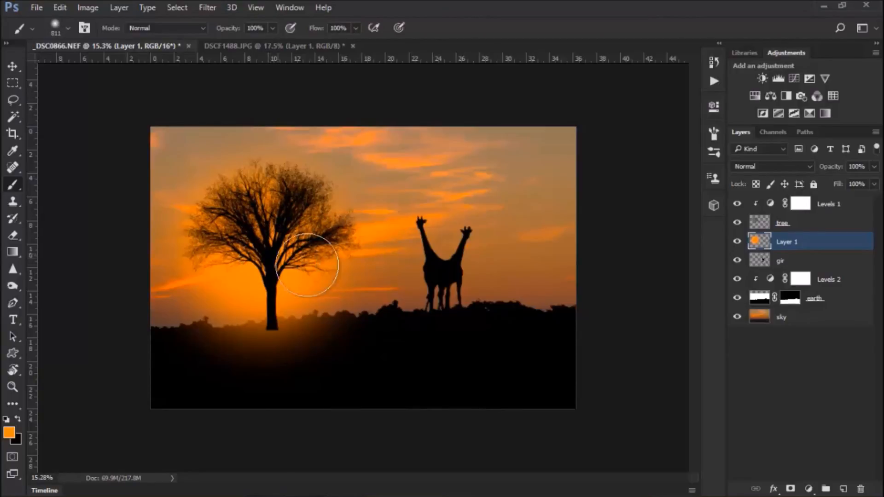
Lower the glow layer's opacity to about 61% and move the glow slightly up behind the tree
{"action": "left_click_drag", "start_coordinate": [836, 167], "coordinate": [823, 171]}
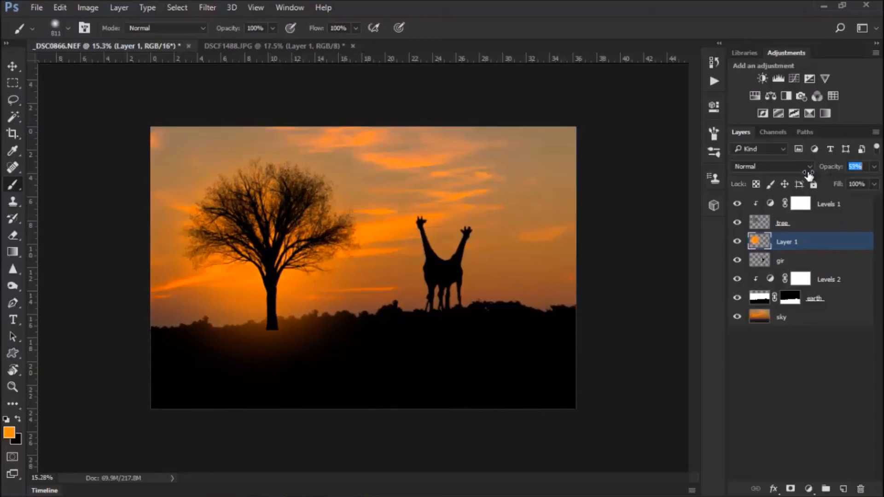
{"action": "left_click_drag", "start_coordinate": [802, 176], "coordinate": [811, 177]}
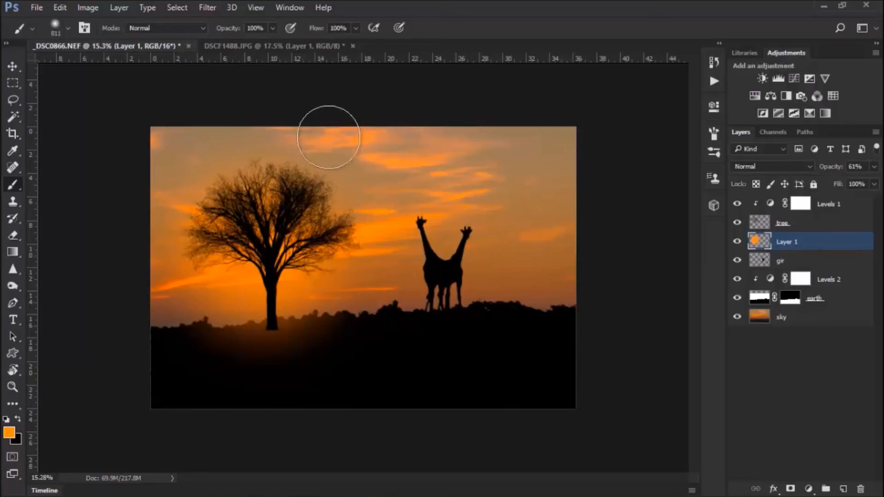
{"action": "left_click", "coordinate": [13, 67]}
{"action": "left_click_drag", "start_coordinate": [272, 300], "coordinate": [274, 274]}
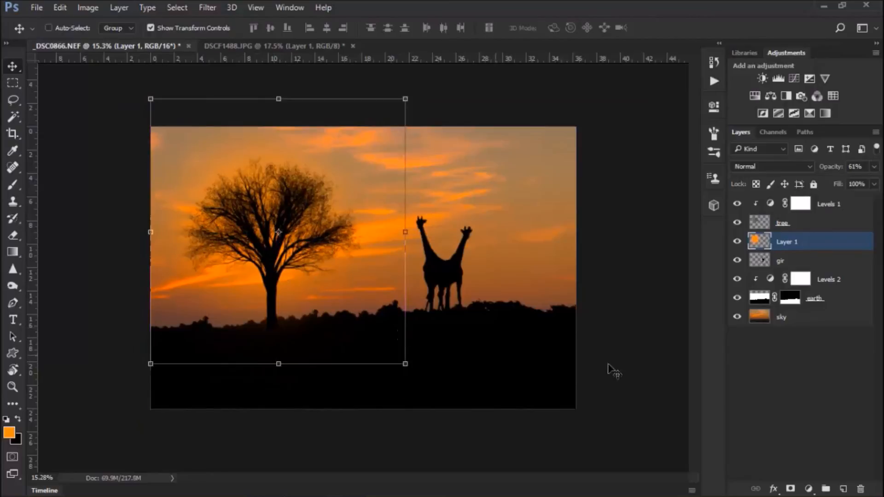
{"action": "left_click_drag", "start_coordinate": [838, 171], "coordinate": [840, 171]}
Add a Photo Filter adjustment above all layers with Warming Filter (LBA) at 64% density, and close its properties
{"action": "left_click", "coordinate": [862, 205]}
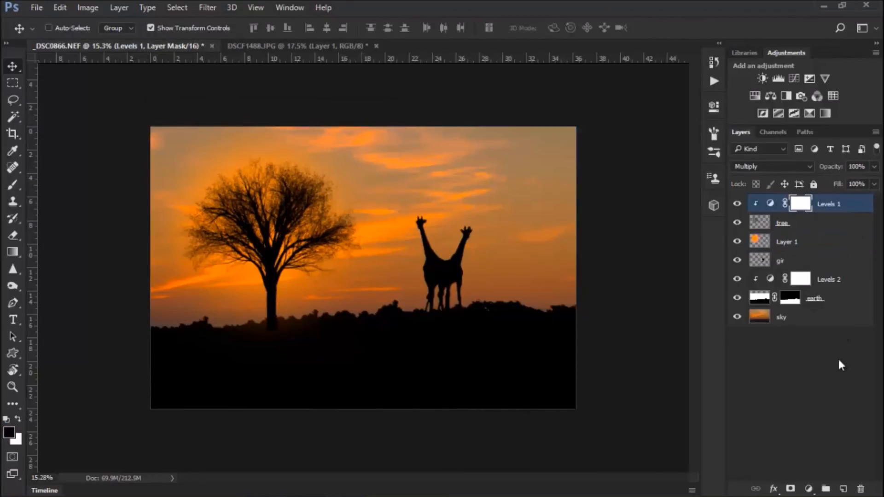
{"action": "left_click", "coordinate": [810, 490]}
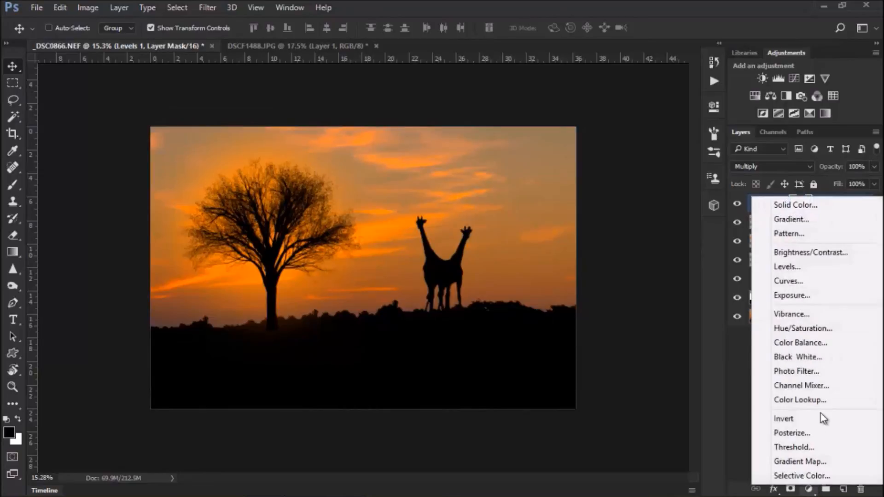
{"action": "left_click", "coordinate": [816, 373]}
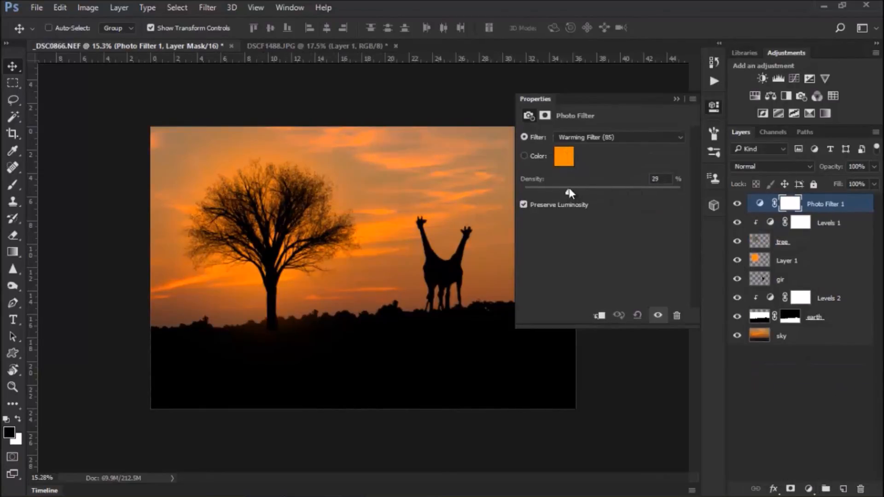
{"action": "left_click", "coordinate": [608, 139]}
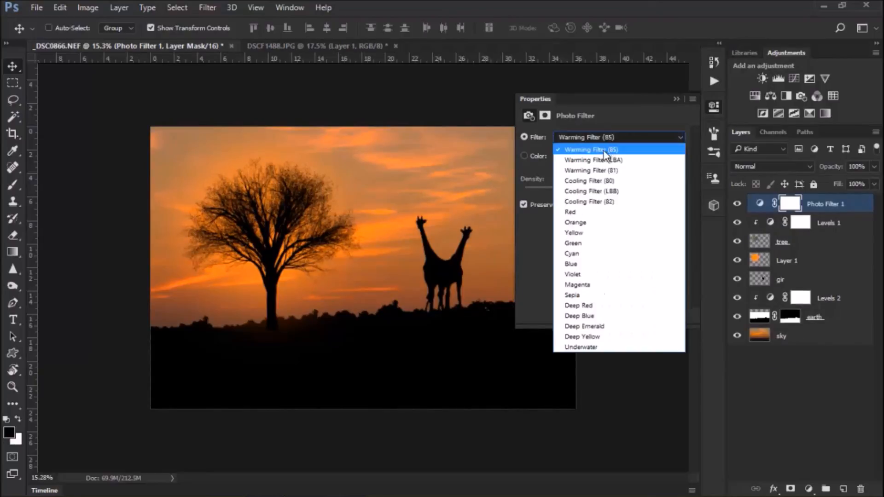
{"action": "left_click", "coordinate": [600, 157]}
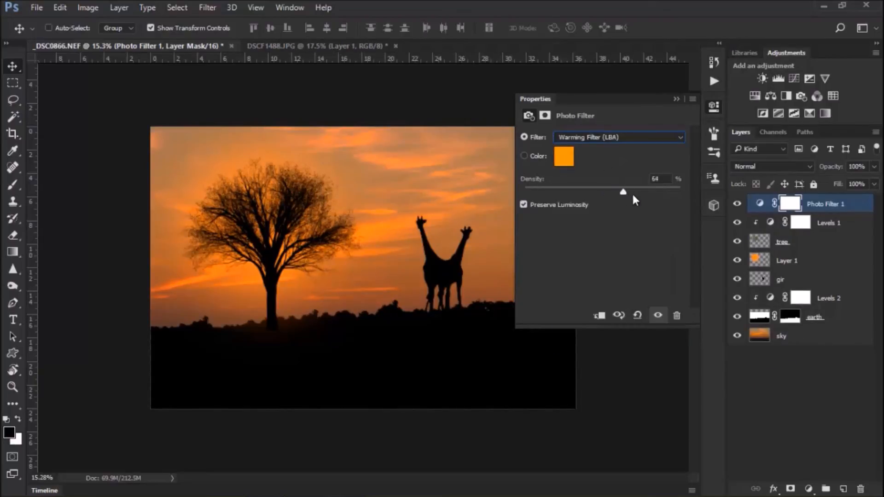
{"action": "left_click", "coordinate": [675, 99]}
Compare the composite with and without the Photo Filter layer
{"action": "left_click", "coordinate": [737, 205]}
{"action": "left_click", "coordinate": [736, 205]}
{"action": "left_click", "coordinate": [736, 206]}
{"action": "left_click", "coordinate": [737, 205]}
{"action": "left_click", "coordinate": [737, 205]}
{"action": "left_click", "coordinate": [737, 205]}
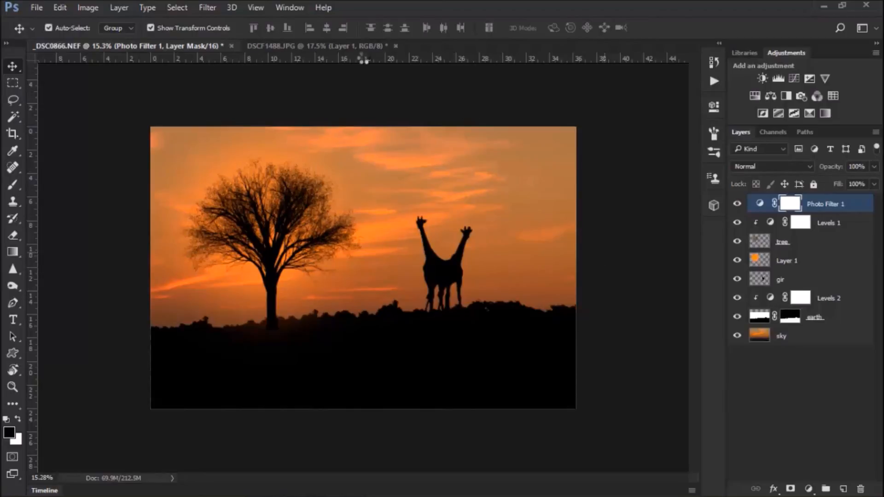
Open a merged copy of the visible layers in the Camera Raw Filter and set Saturation to +41 and Clarity to +30
{"action": "left_click", "coordinate": [206, 7]}
{"action": "left_click", "coordinate": [247, 83]}
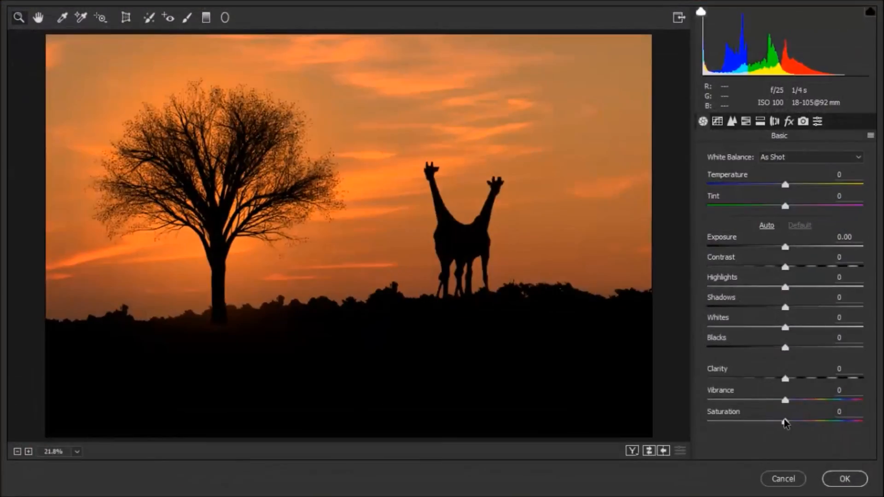
{"action": "left_click_drag", "start_coordinate": [785, 423], "coordinate": [817, 428]}
{"action": "left_click_drag", "start_coordinate": [786, 379], "coordinate": [810, 381]}
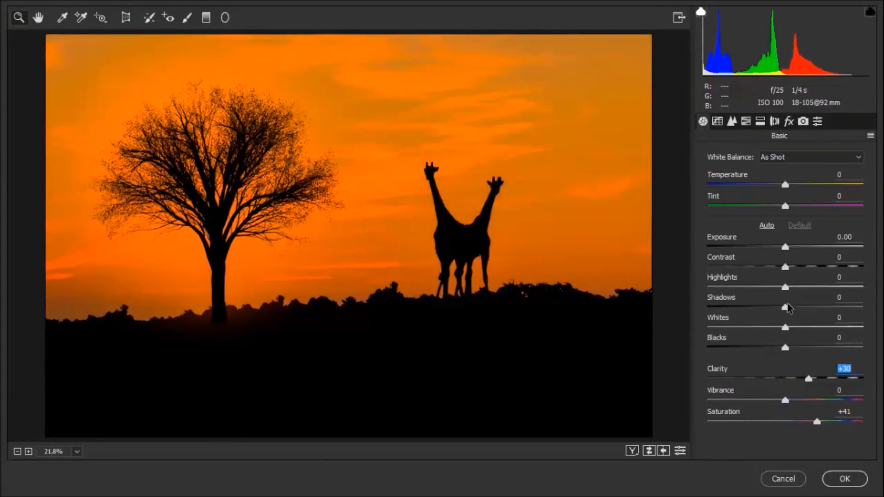
Set Exposure to -0.85, Contrast to +16, Highlights to +43 and Whites to -51, and apply the Camera Raw Filter
{"action": "mouse_move", "coordinate": [786, 259]}
{"action": "left_mouse_down"}
{"action": "mouse_move", "coordinate": [798, 258]}
{"action": "mouse_move", "coordinate": [789, 247]}
{"action": "mouse_move", "coordinate": [773, 249]}
{"action": "left_mouse_up"}
{"action": "left_click_drag", "start_coordinate": [785, 288], "coordinate": [818, 297]}
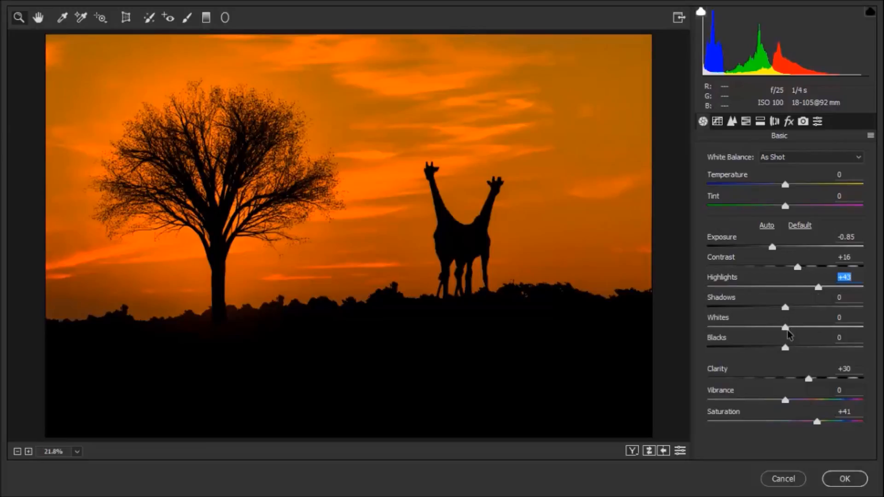
{"action": "left_click_drag", "start_coordinate": [787, 330], "coordinate": [751, 327]}
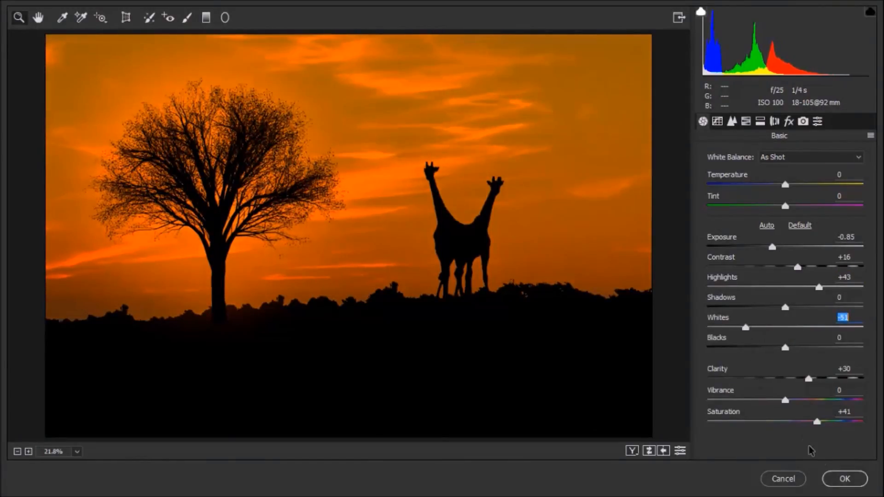
{"action": "left_click", "coordinate": [845, 479]}
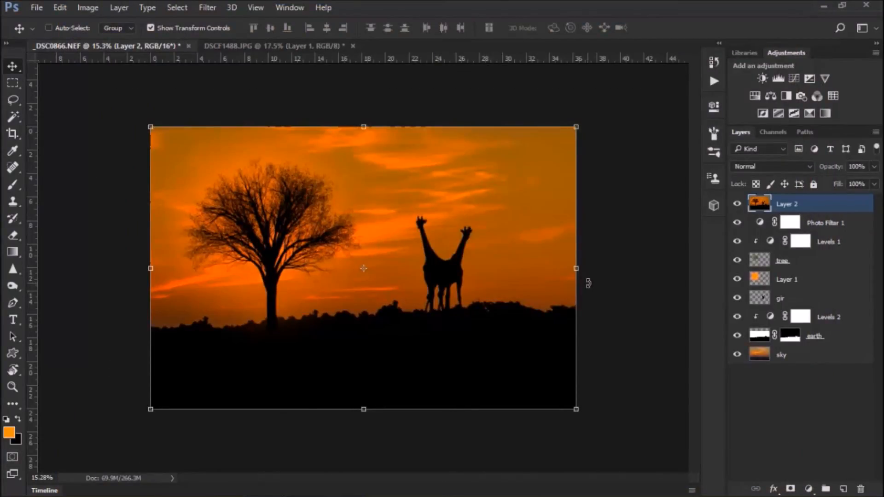
Examine where the base of the tree trunk meets the dark treeline
{"action": "scroll", "coordinate": [588, 283], "scroll_direction": "up", "scroll_amount": 1}
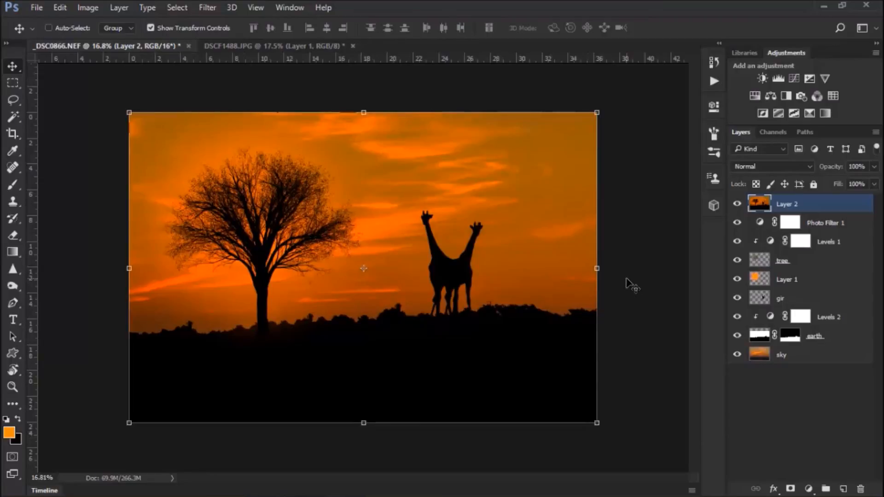
{"action": "scroll", "coordinate": [211, 292], "scroll_direction": "up", "scroll_amount": 15}
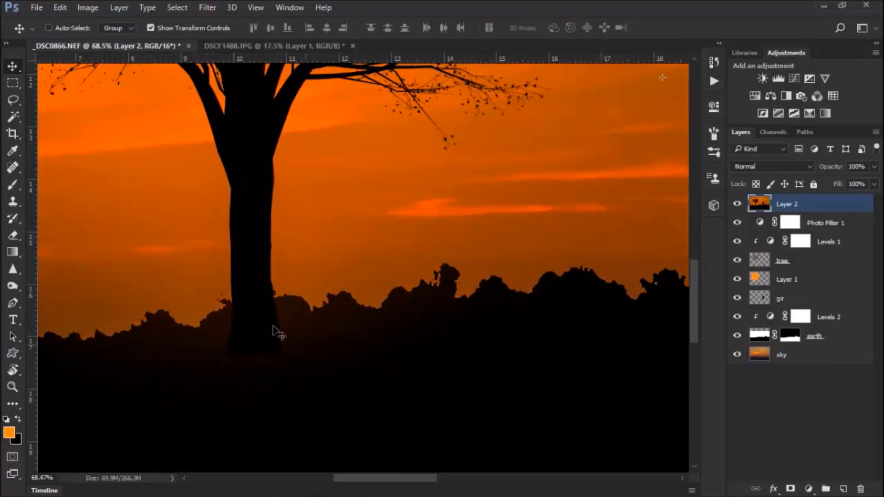
{"action": "scroll", "coordinate": [292, 352], "scroll_direction": "down", "scroll_amount": 6}
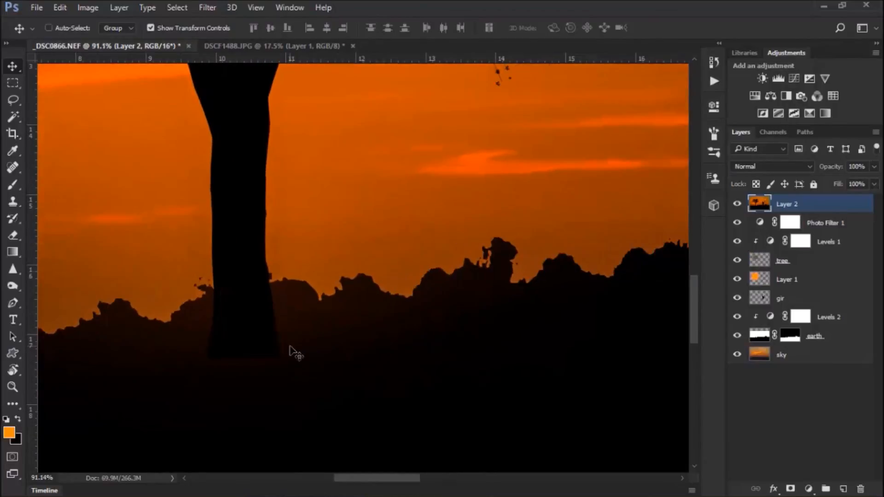
{"action": "scroll", "coordinate": [350, 359], "scroll_direction": "down", "scroll_amount": 2}
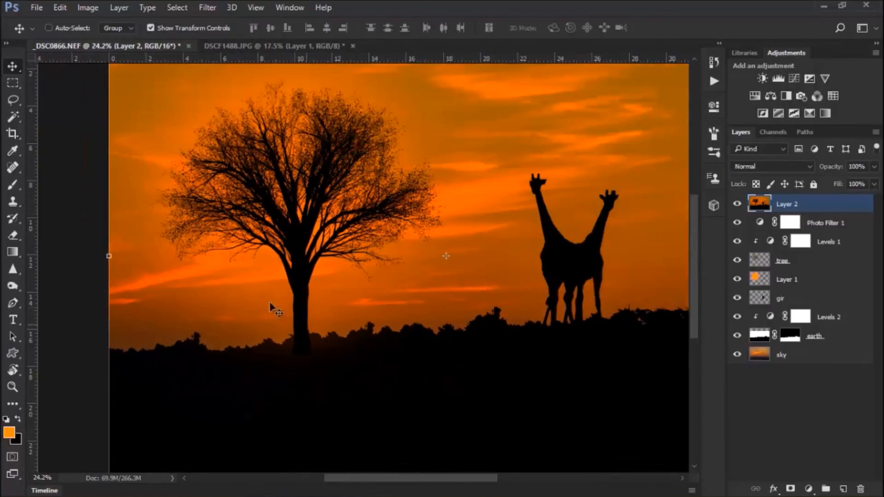
Set the Brush tool to Overlay mode with default black as the foreground colour and try painting over the tree trunk's base
{"action": "left_click", "coordinate": [12, 185]}
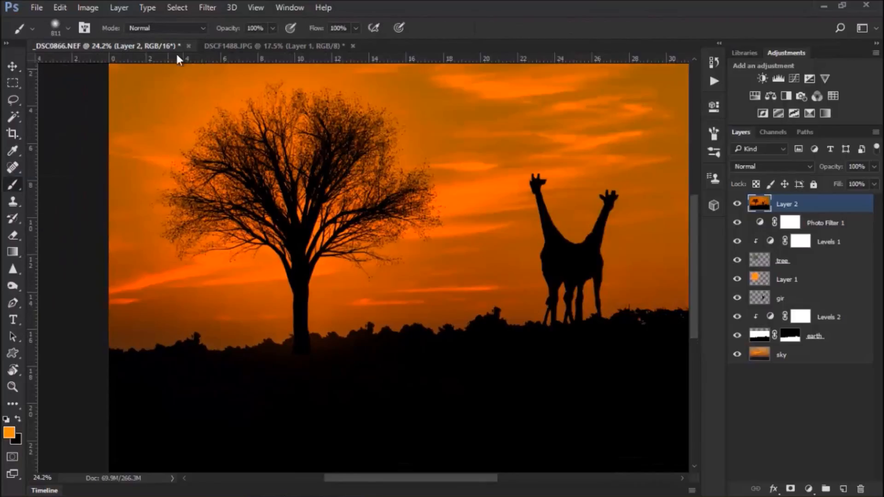
{"action": "left_click", "coordinate": [177, 28]}
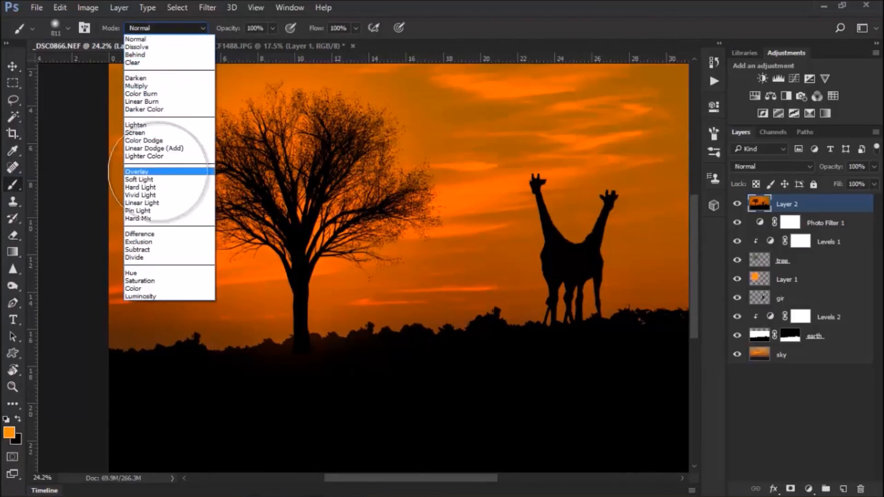
{"action": "left_click", "coordinate": [168, 173]}
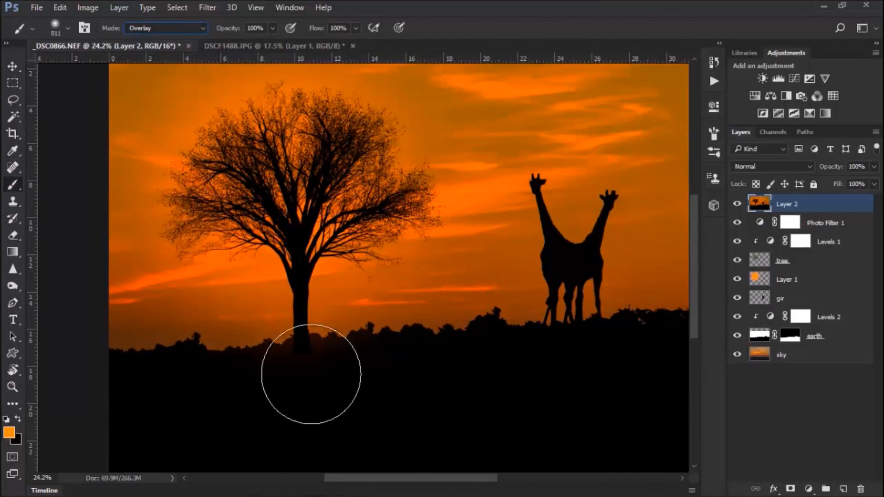
{"action": "left_click", "coordinate": [156, 28]}
{"action": "left_click", "coordinate": [138, 171]}
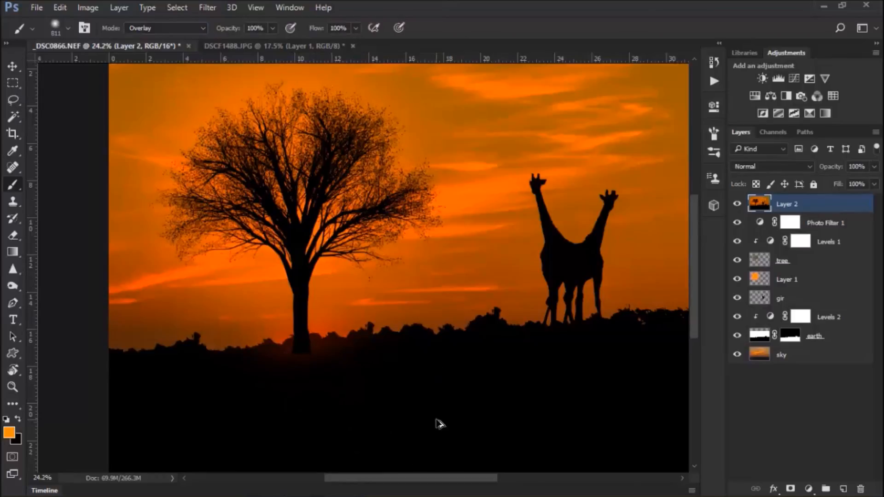
{"action": "key", "text": "d"}
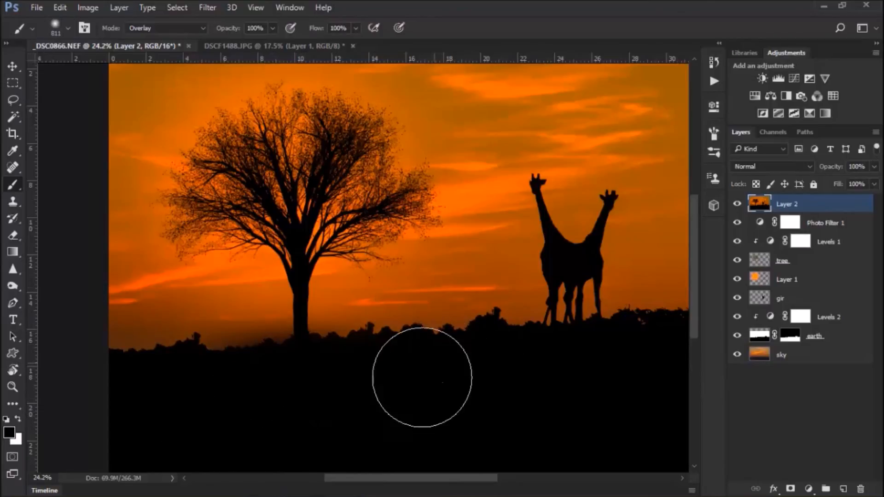
{"action": "scroll", "coordinate": [424, 375], "scroll_direction": "down", "scroll_amount": 4}
{"action": "key", "text": "ctrl+z"}
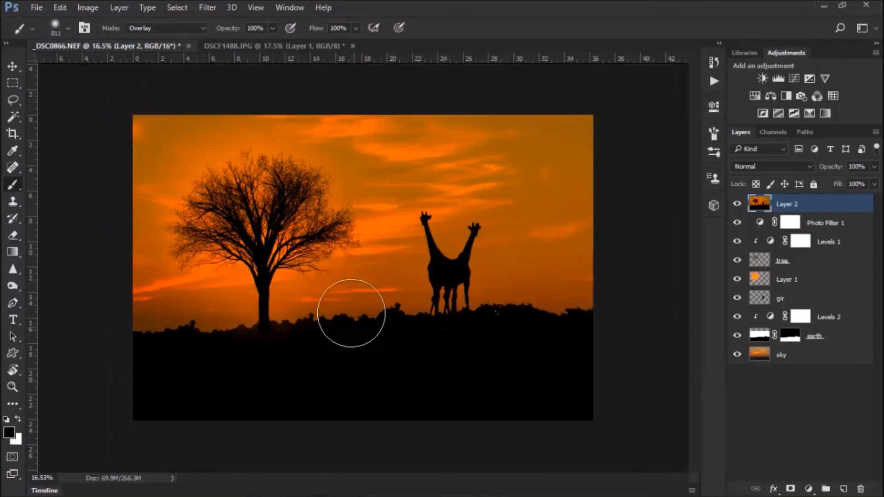
Set the brush flow to 14% and its size to 412, and paint black over the base of the tree trunk
{"action": "left_click_drag", "start_coordinate": [308, 33], "coordinate": [249, 34]}
{"action": "left_click_drag", "start_coordinate": [298, 363], "coordinate": [276, 361]}
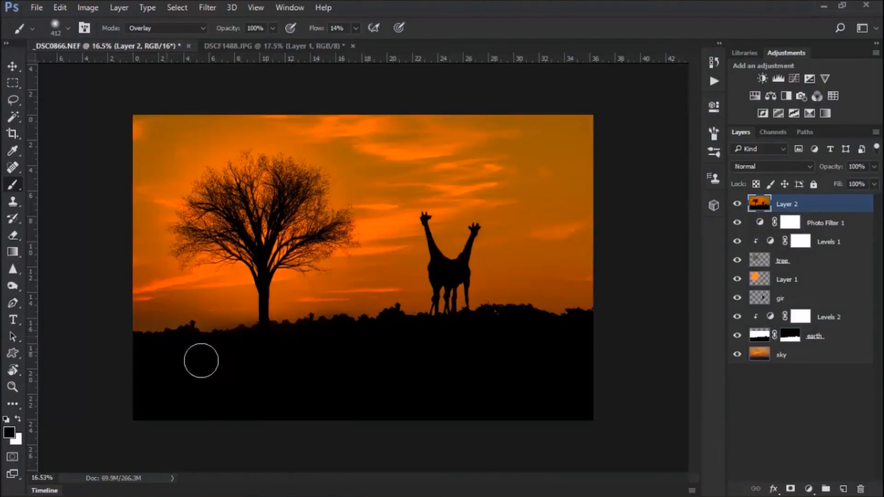
Try painting black over the treeline beside the giraffes and a sampled sky orange just above it, and undo the painting
{"action": "left_click_drag", "start_coordinate": [497, 314], "coordinate": [509, 318]}
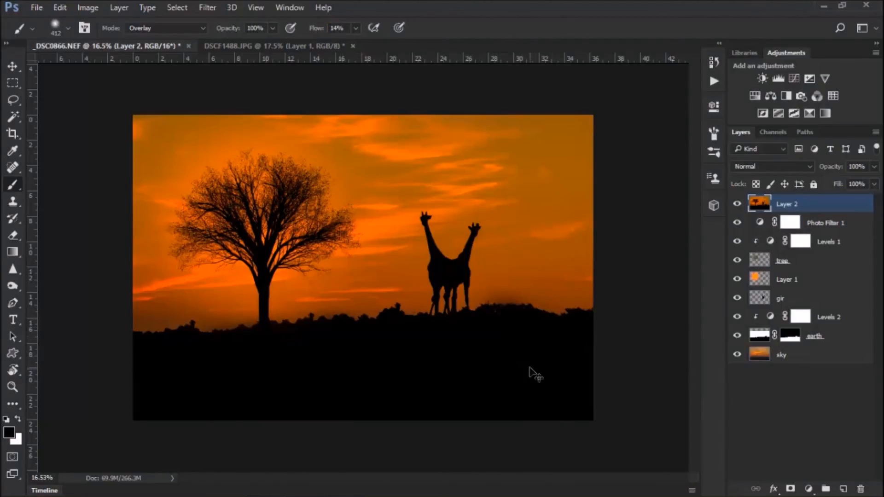
{"action": "key", "text": "ctrl+minus"}
{"action": "key", "text": "ctrl+plus"}
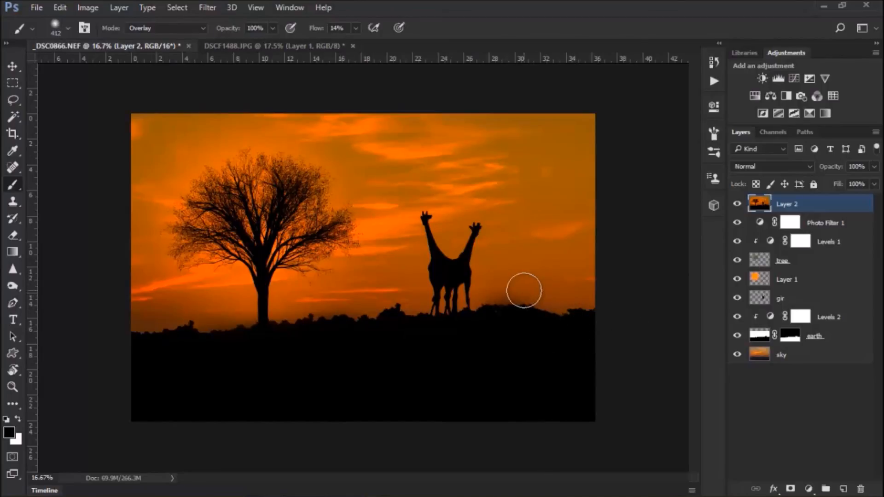
{"action": "key", "text": "x"}
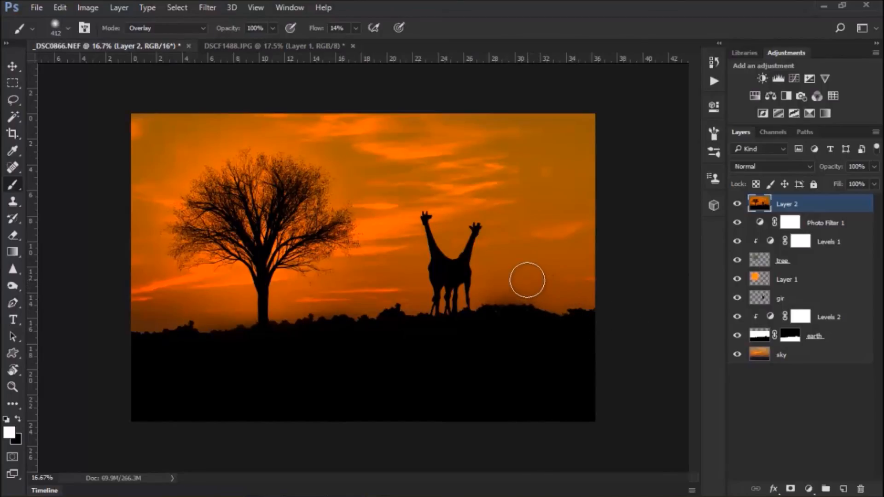
{"action": "left_click", "coordinate": [525, 281], "text": "alt"}
{"action": "mouse_move", "coordinate": [527, 298]}
{"action": "left_mouse_down"}
{"action": "mouse_move", "coordinate": [504, 294]}
{"action": "mouse_move", "coordinate": [535, 292]}
{"action": "left_mouse_up"}
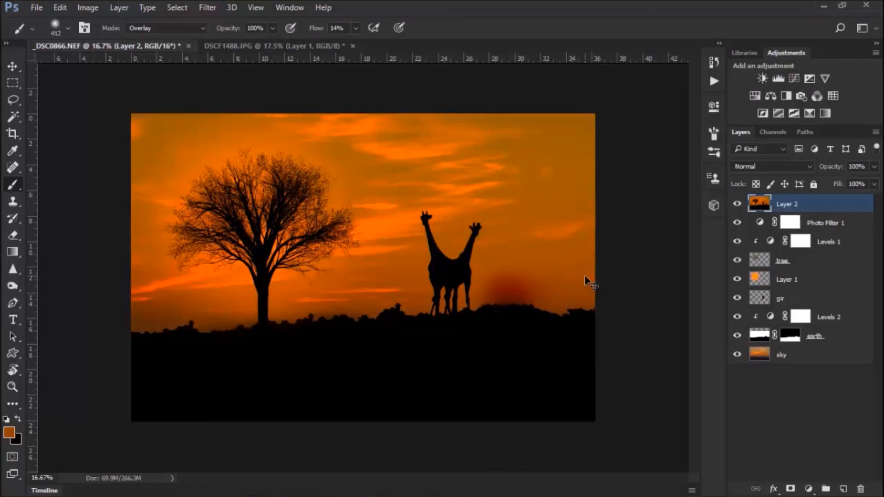
{"action": "key", "text": "ctrl+z"}
{"action": "key", "text": "ctrl+minus"}
{"action": "key", "text": "ctrl+plus"}
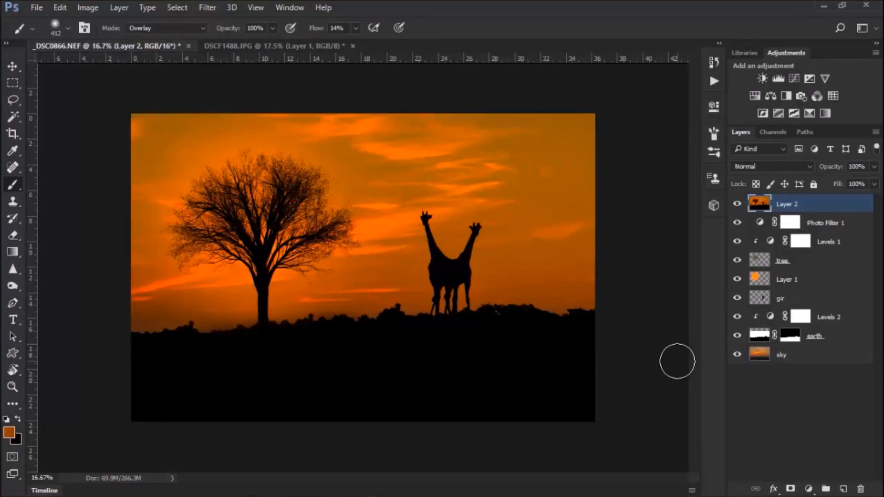